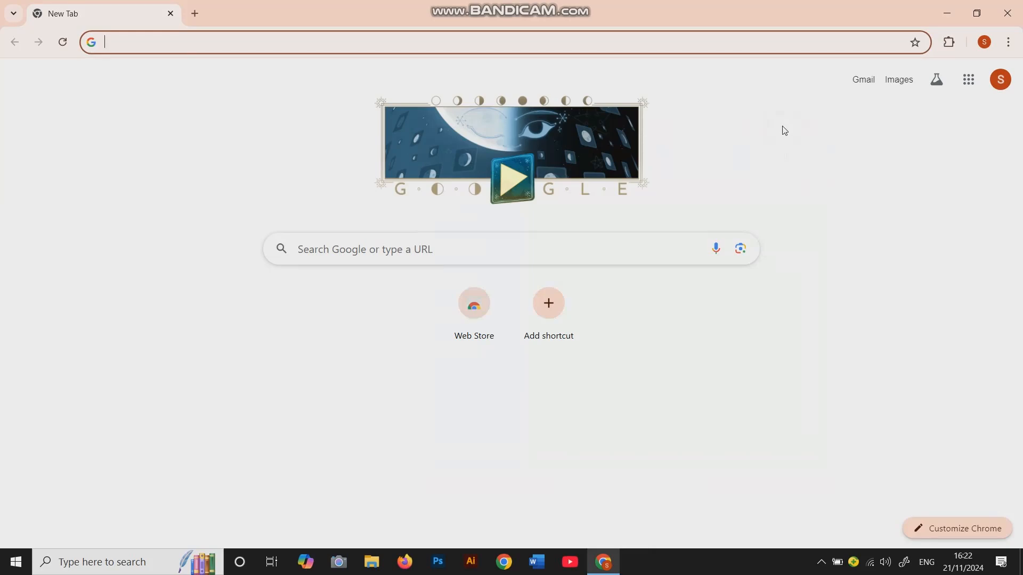
Open the Canva website and sign in through Google with the offered account.
type("canva")
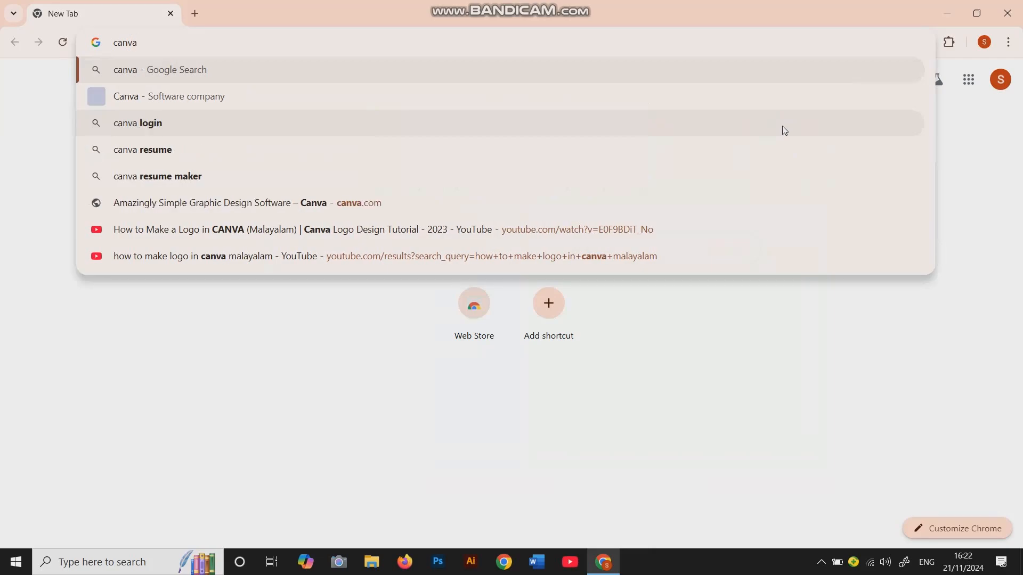
key("Return")
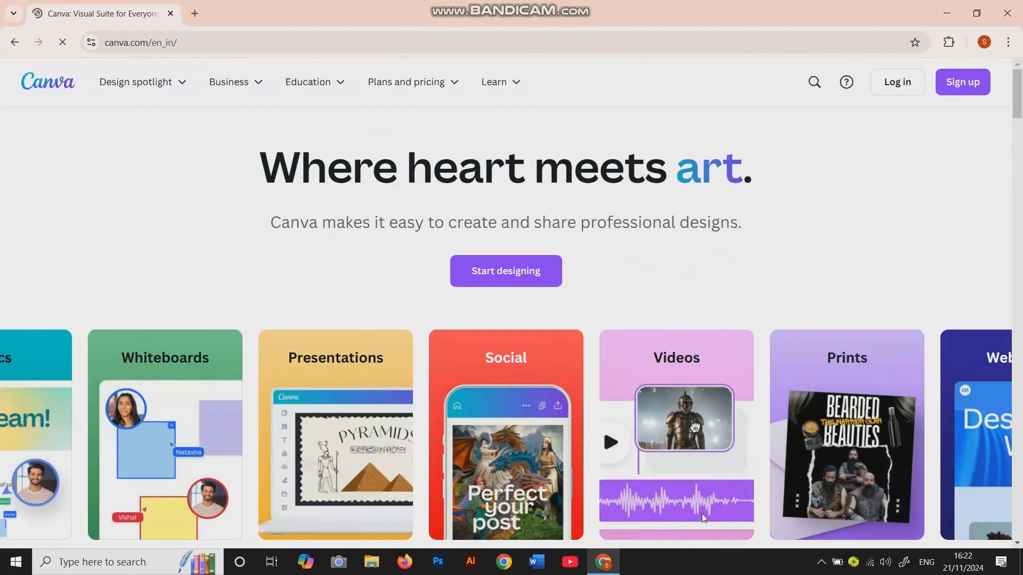
left_click(520, 282)
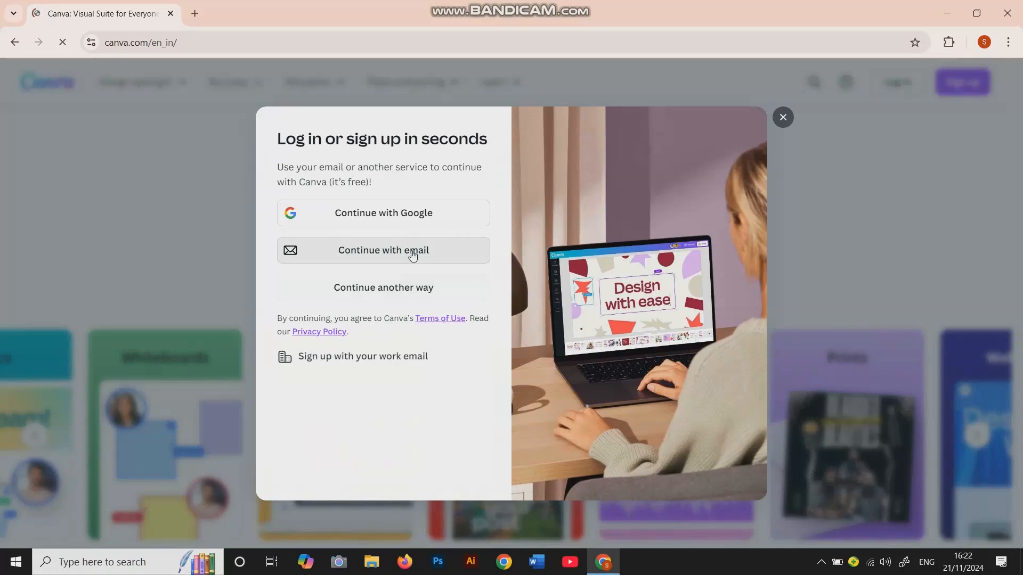
left_click(407, 213)
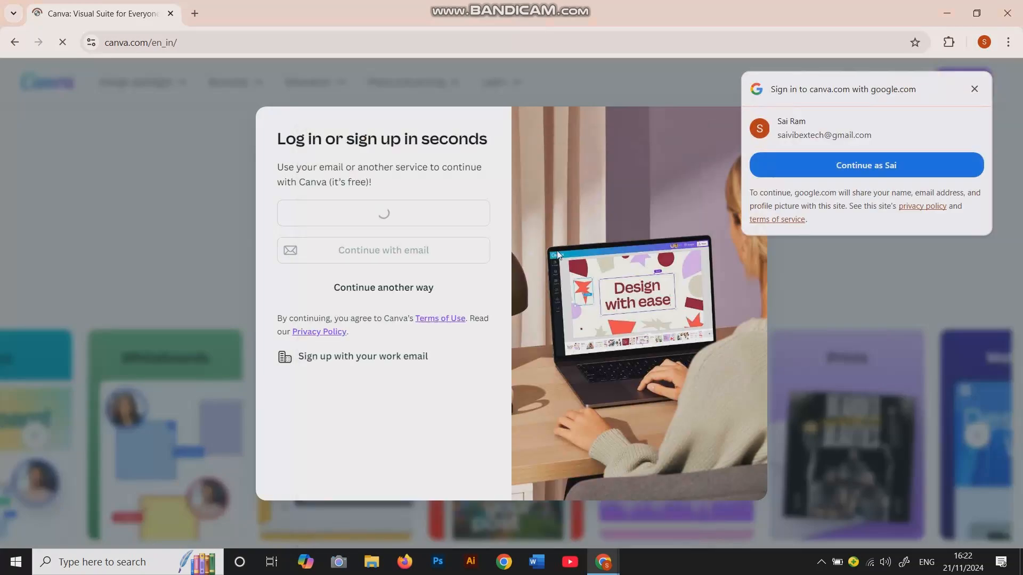
left_click(869, 167)
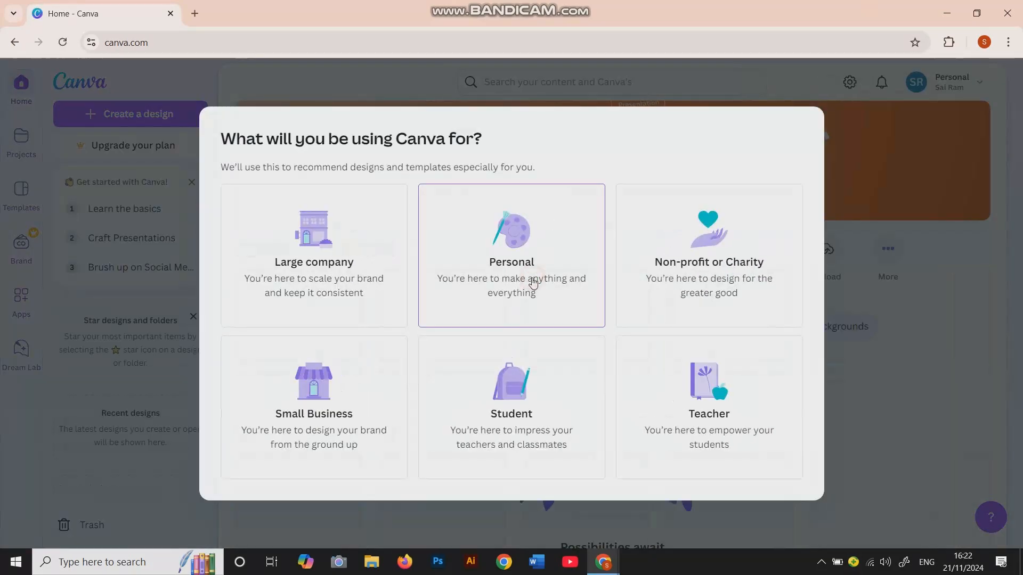
Choose Personal as the intended use of Canva and decline the Canva Pro upgrade.
left_click(533, 282)
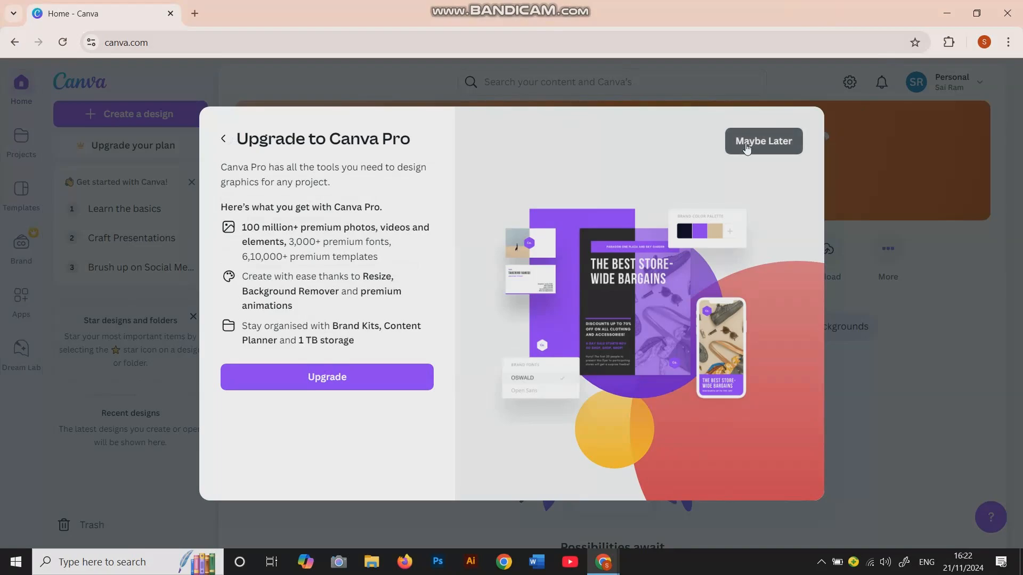
left_click(766, 141)
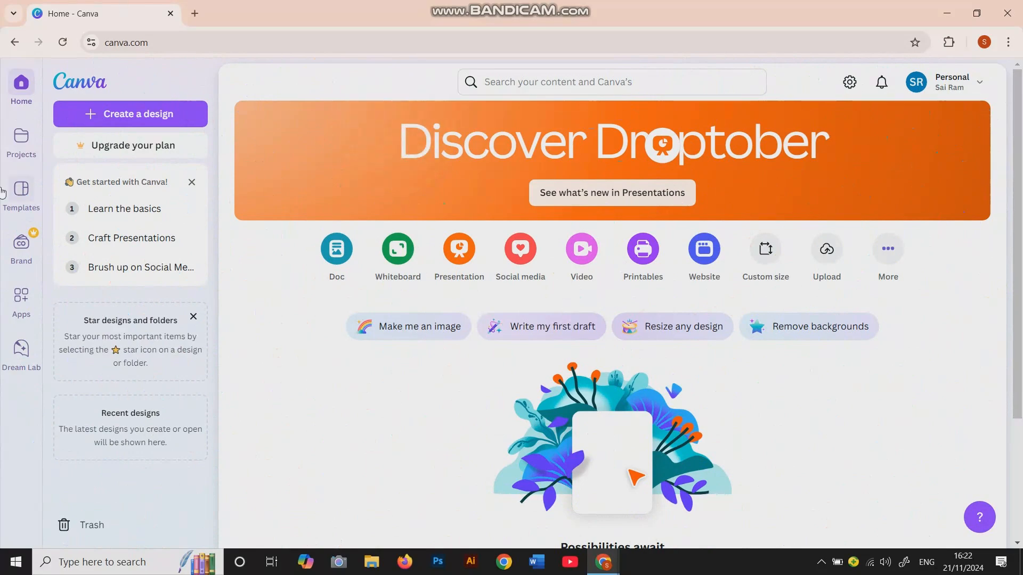
left_click(21, 141)
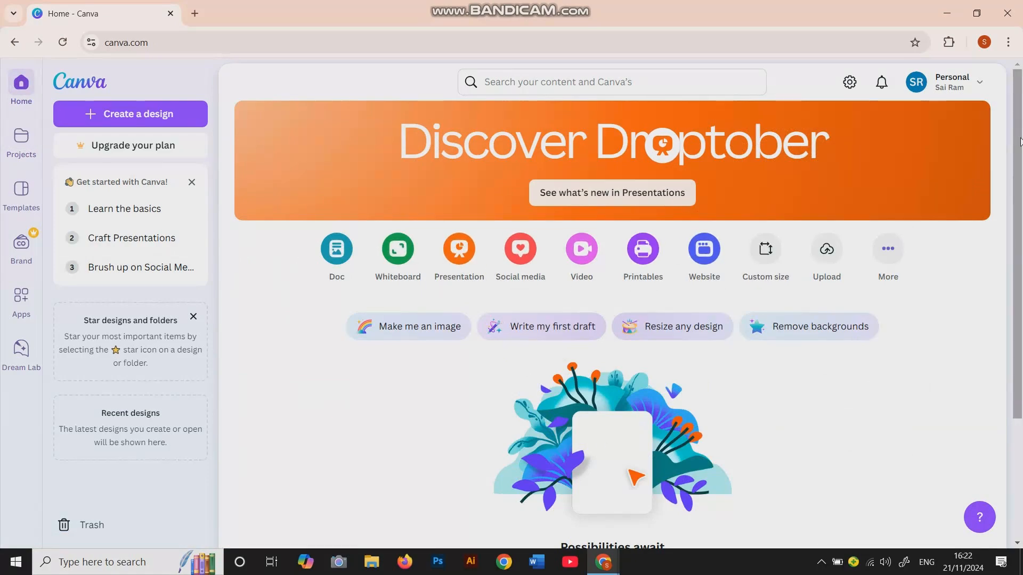
Search Canva for "logo", open the Animated Logo 500 × 500 px category and browse its templates.
left_click(734, 85)
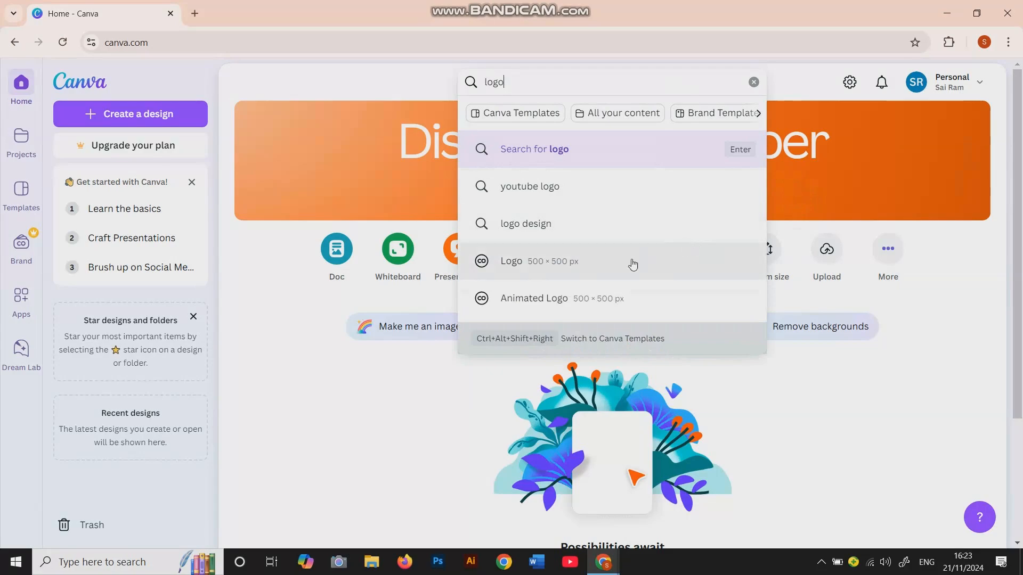
left_click(615, 290)
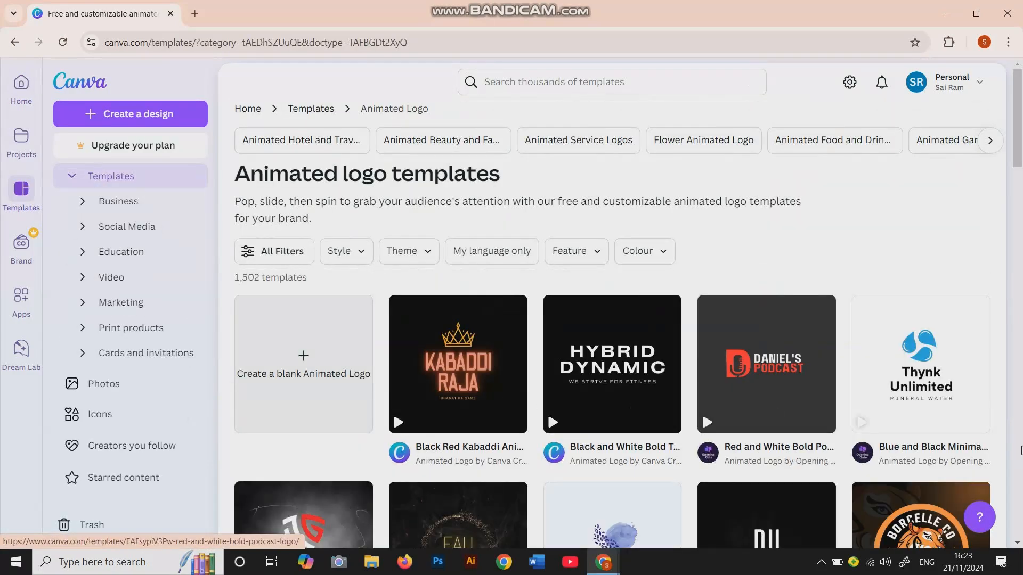
scroll(552, 335, "down", 1)
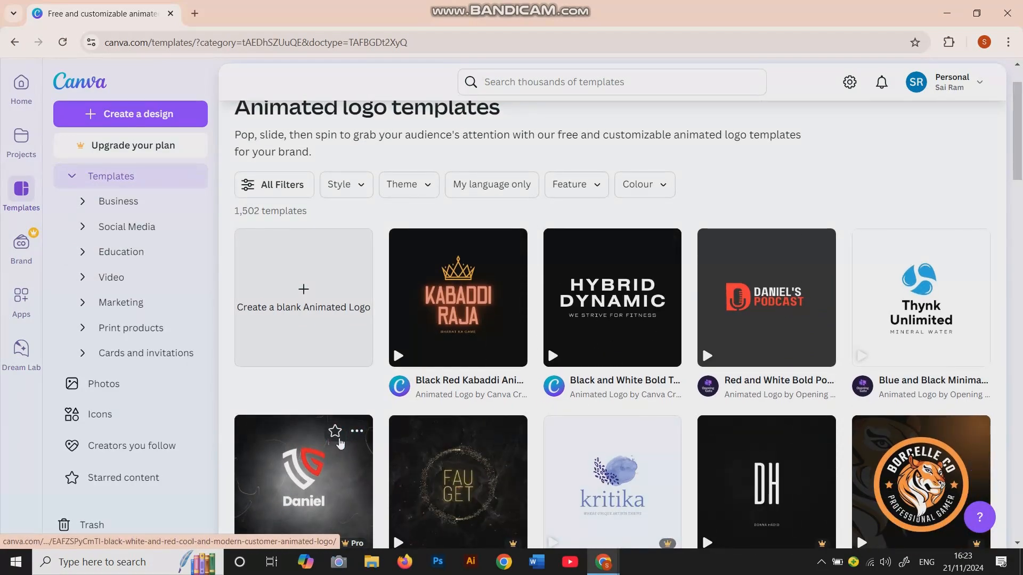
scroll(345, 476, "down", 3)
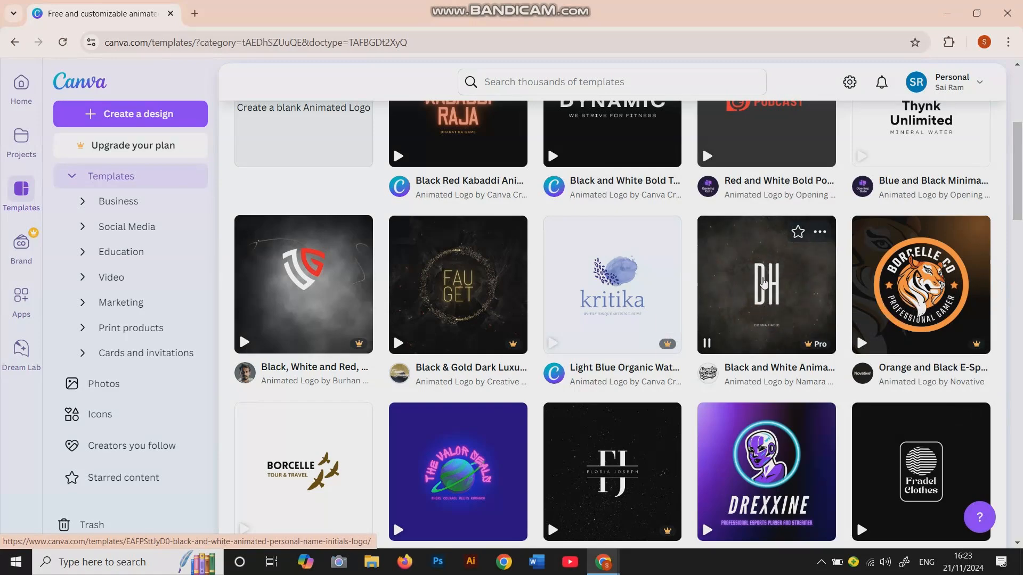
Open YouTube in a new browser tab, keeping the Canva templates page open.
left_click(192, 13)
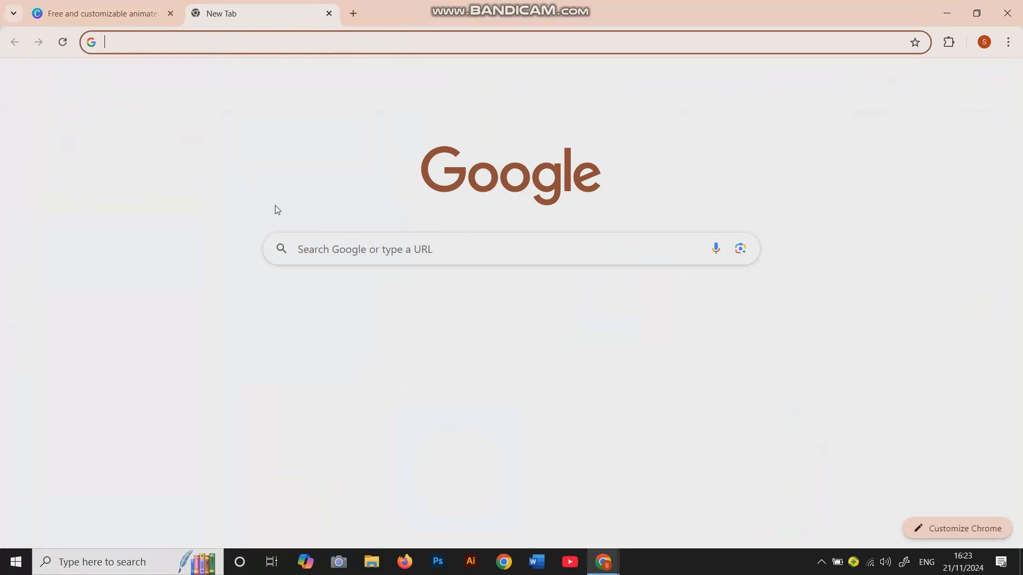
type("youtube")
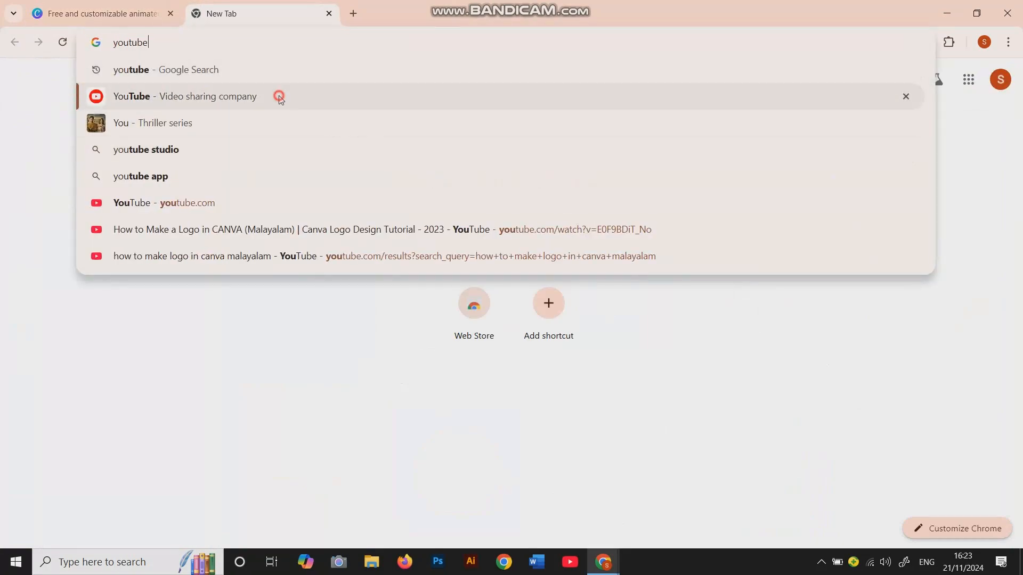
left_click(276, 96)
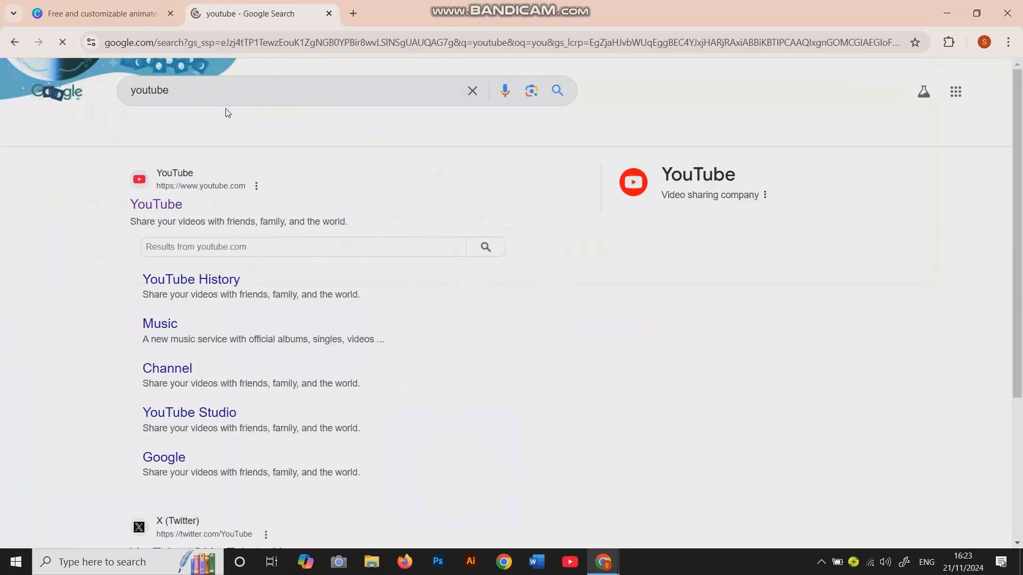
left_click(170, 201)
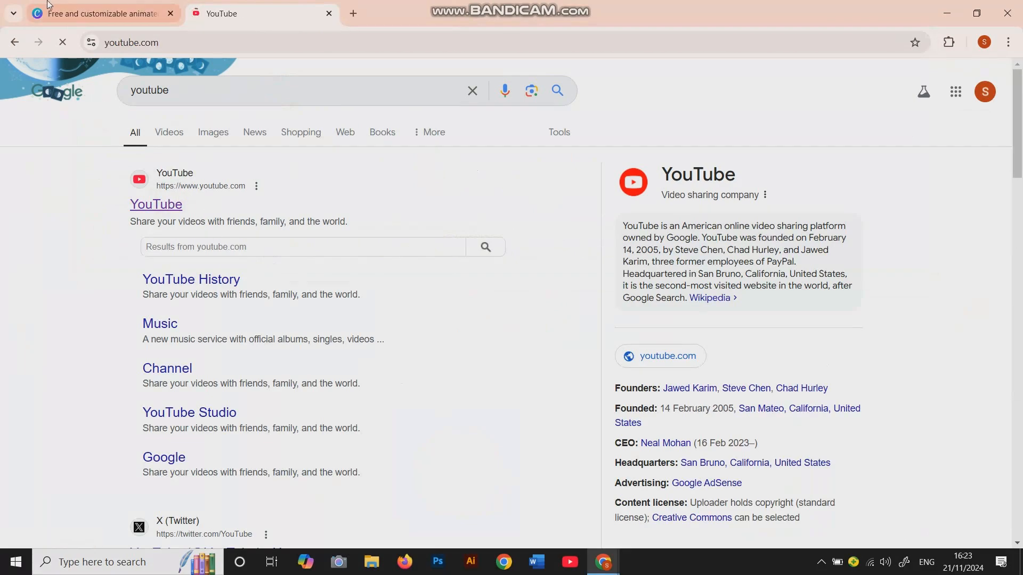
left_click(112, 19)
mouse_move(827, 256)
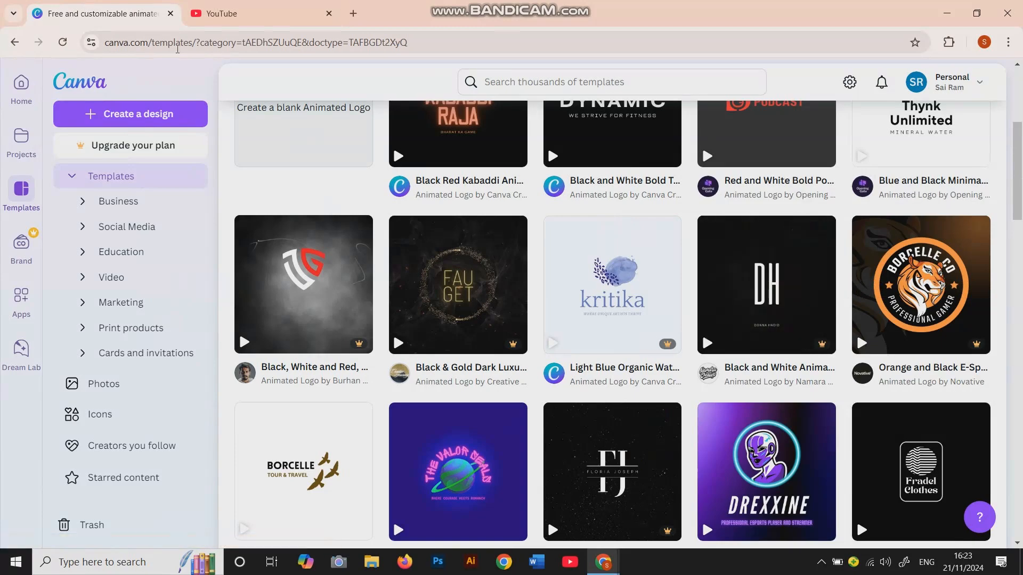
left_click(250, 6)
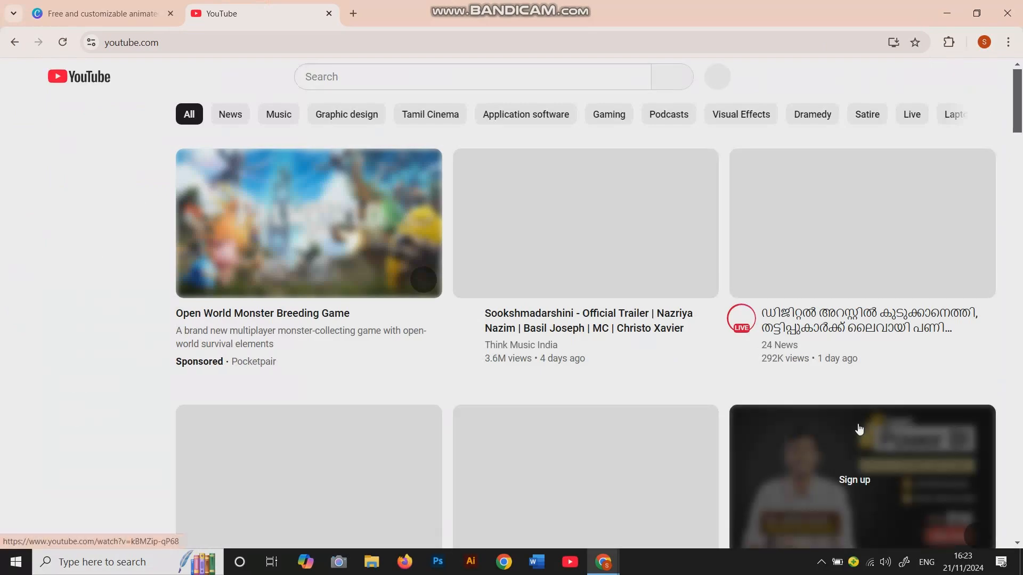
Remove the past search "how to make logo in canva malayalam" from the suggestions and search YouTube for "fishing freaks".
left_click(565, 84)
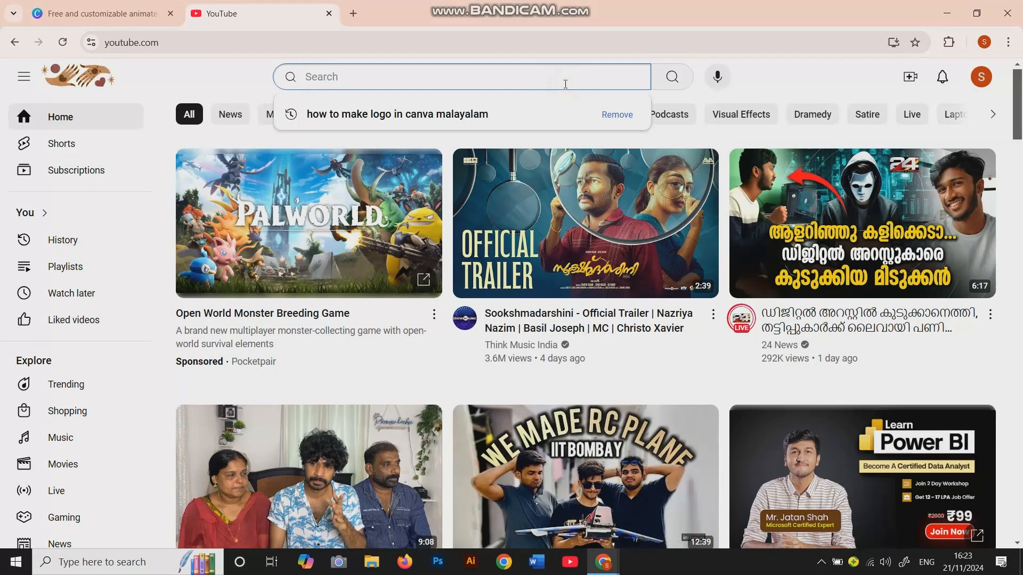
left_click(616, 114)
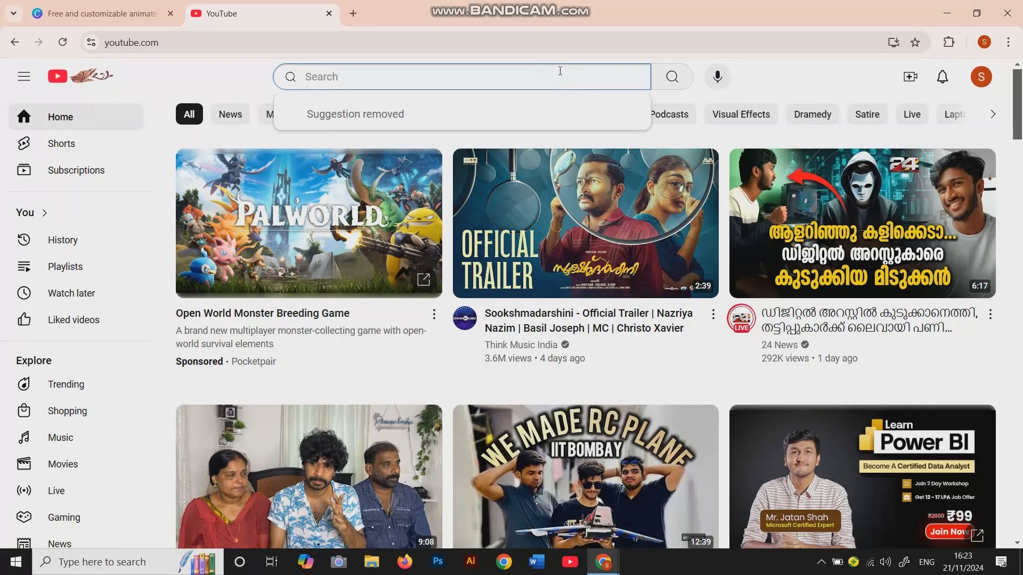
type("f")
key("BackSpace")
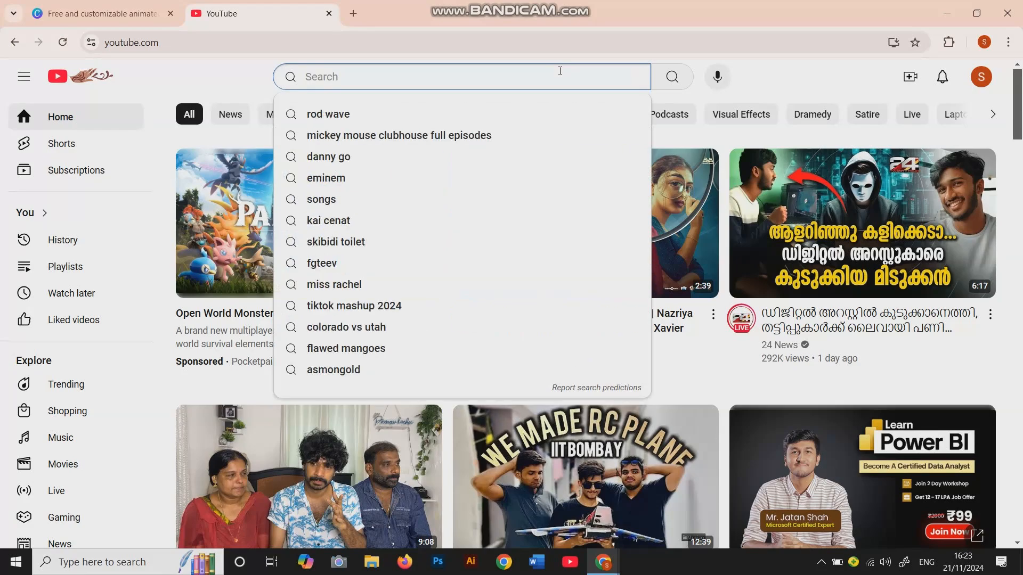
type("fi")
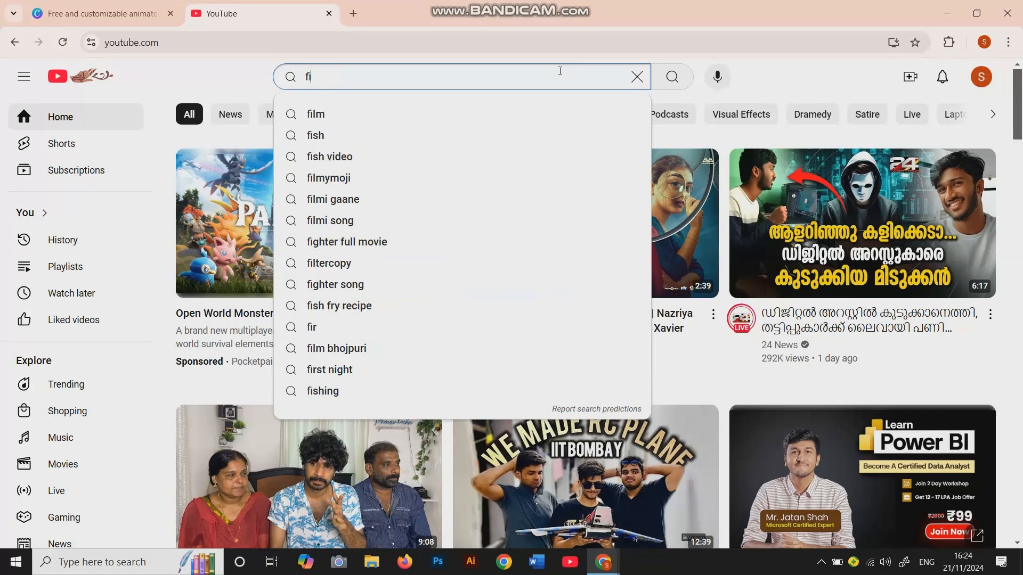
type("s")
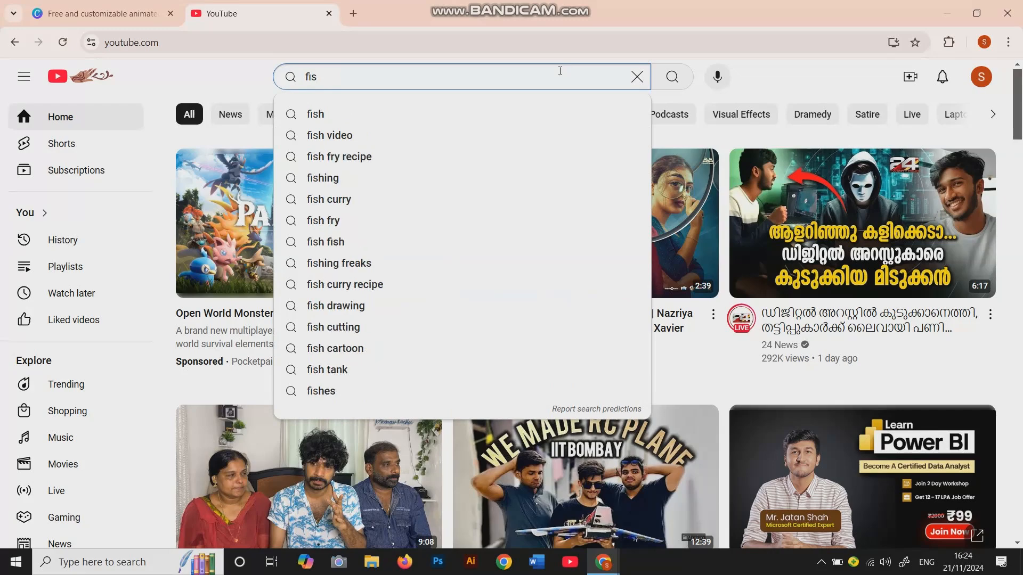
type("hi")
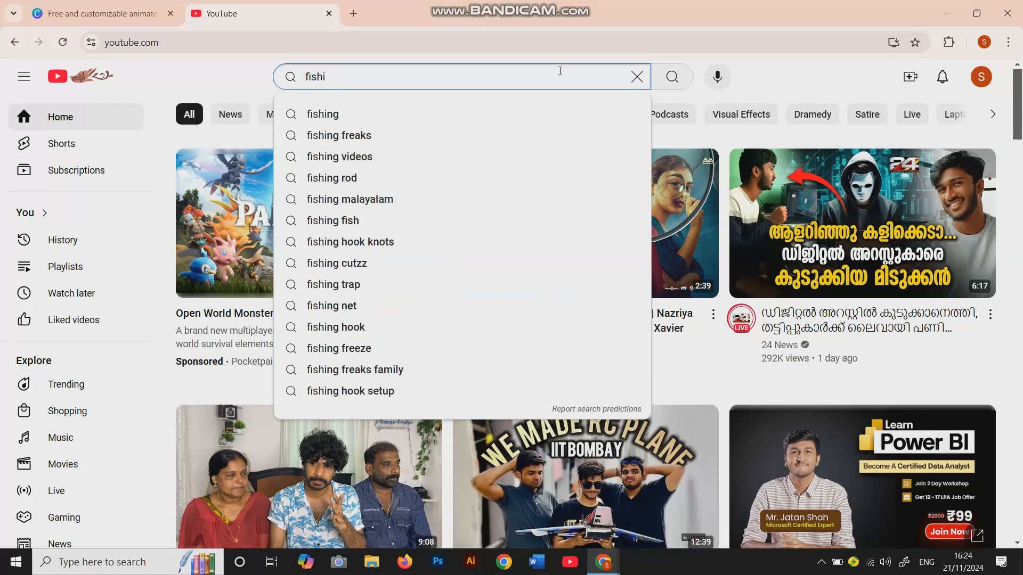
left_click(362, 137)
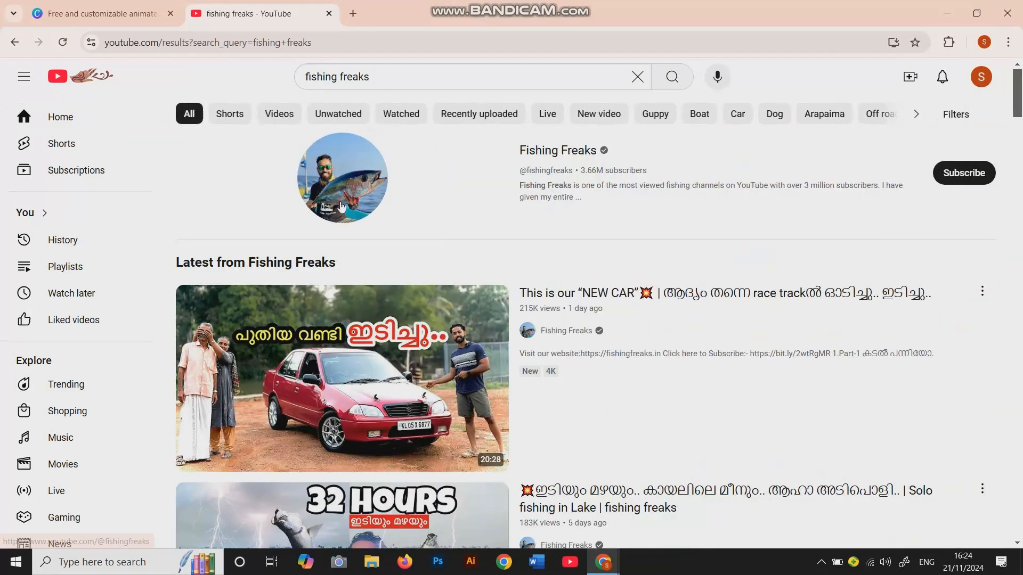
Look through the search results, then open the Fishing Freaks channel and show its list of videos.
scroll(357, 392, "down", 1)
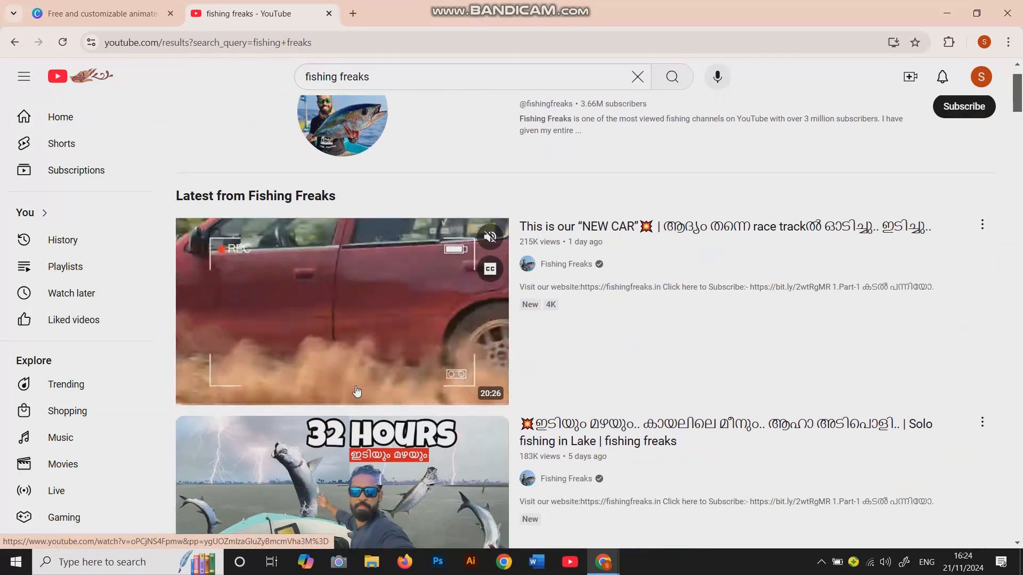
scroll(357, 391, "down", 3)
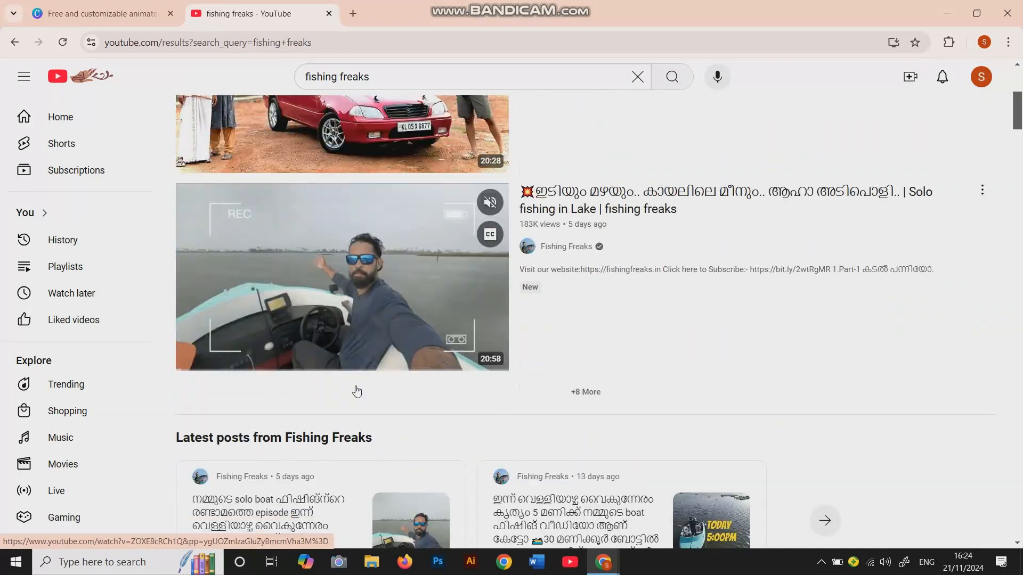
scroll(357, 392, "down", 12)
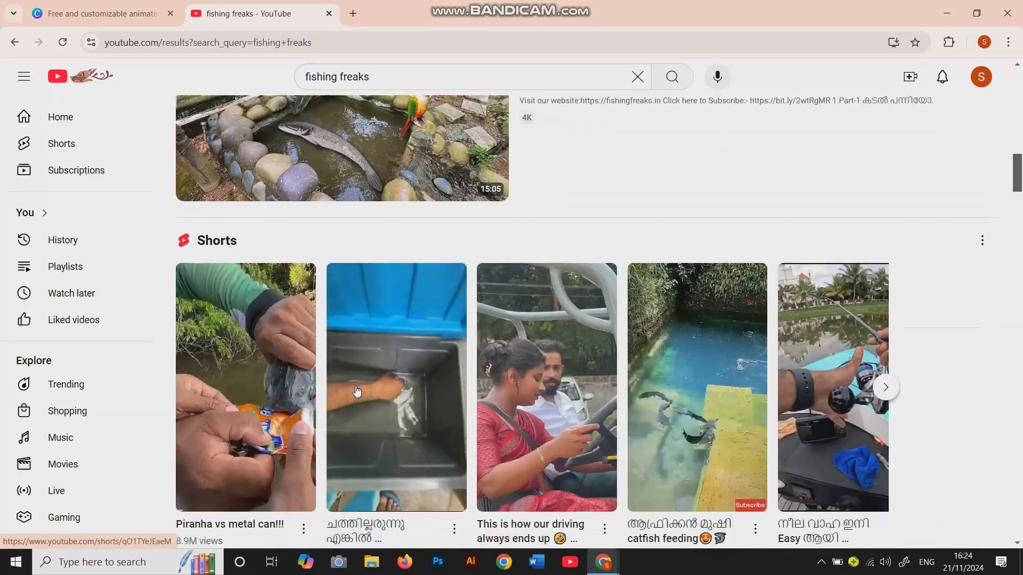
scroll(357, 392, "up", 6)
left_click(544, 458)
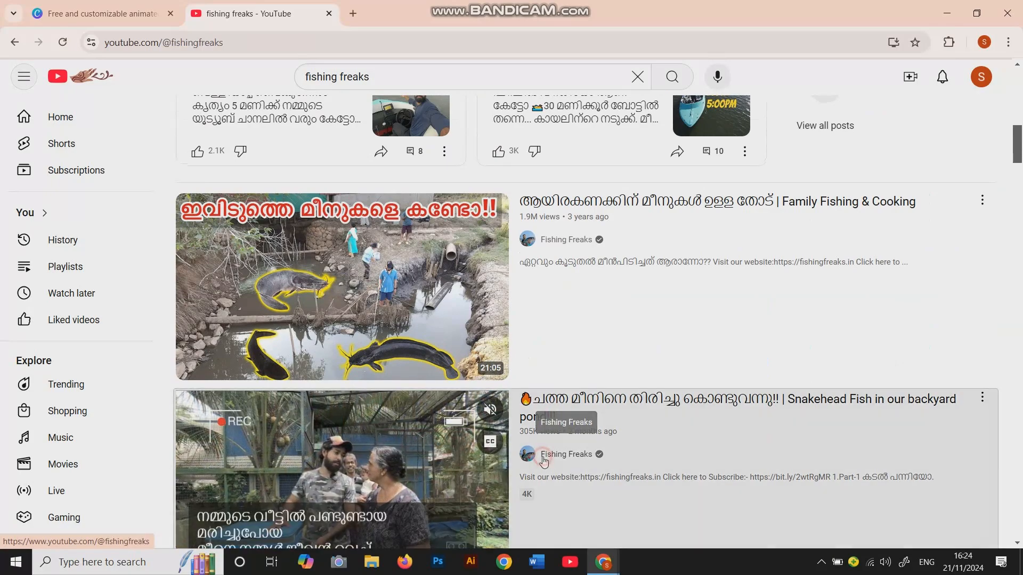
scroll(367, 146, "down", 5)
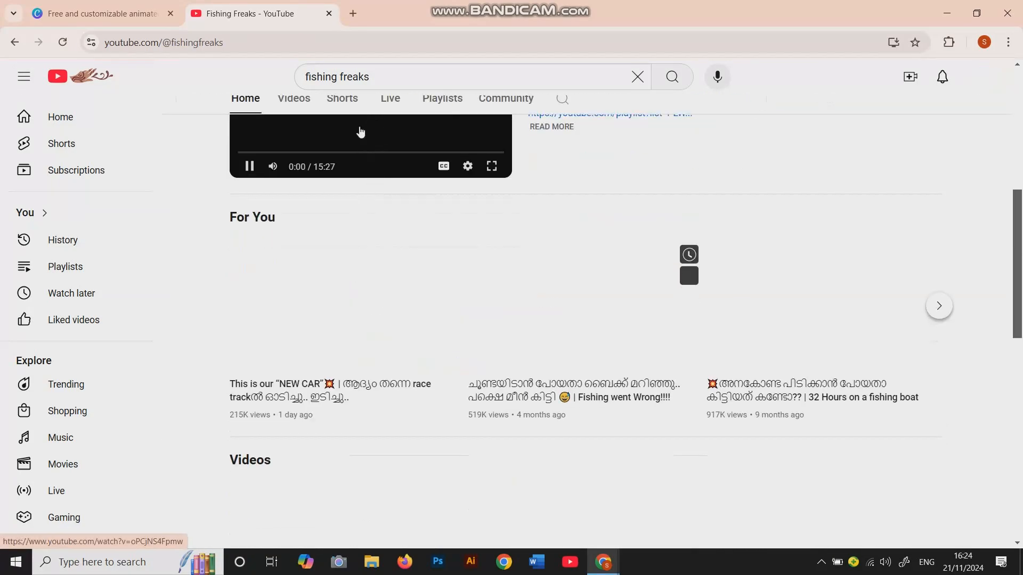
scroll(331, 142, "up", 4)
left_click(294, 166)
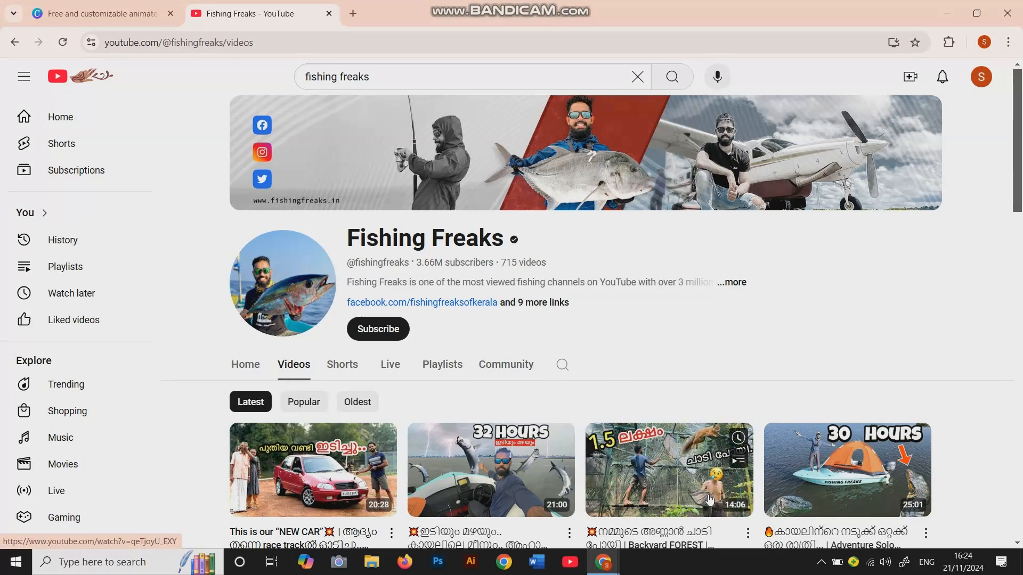
Examine the Fishing Freaks channel's video thumbnails from the latest uploads down to the older ones.
mouse_move(315, 471)
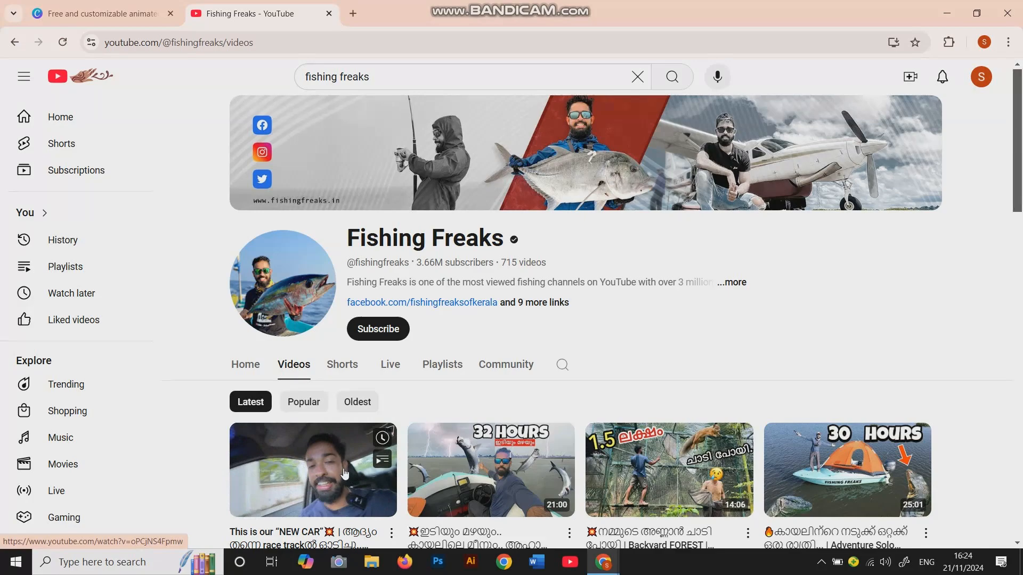
scroll(525, 440, "down", 8)
scroll(528, 440, "down", 10)
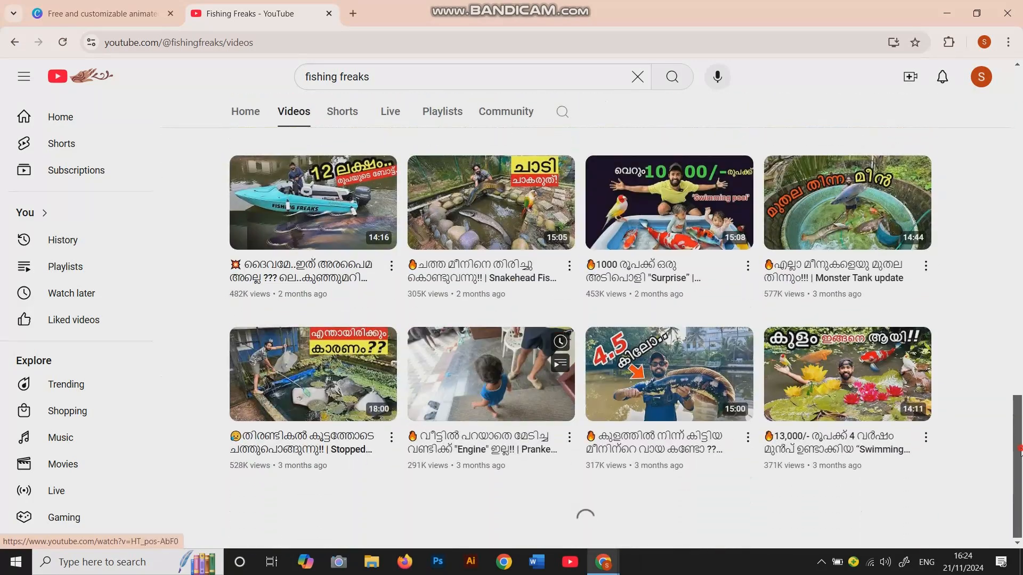
scroll(1017, 352, "down", 10)
key("ctrl+a")
scroll(1021, 480, "down", 6)
left_click(1017, 382)
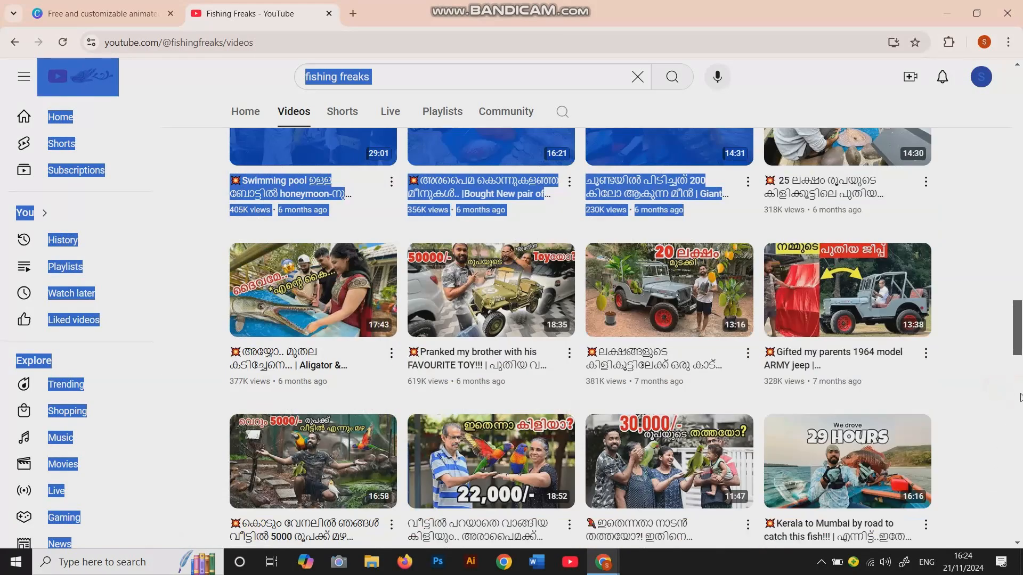
left_click(1018, 386)
left_click(1017, 507)
left_click_drag(1022, 399, 1022, 519)
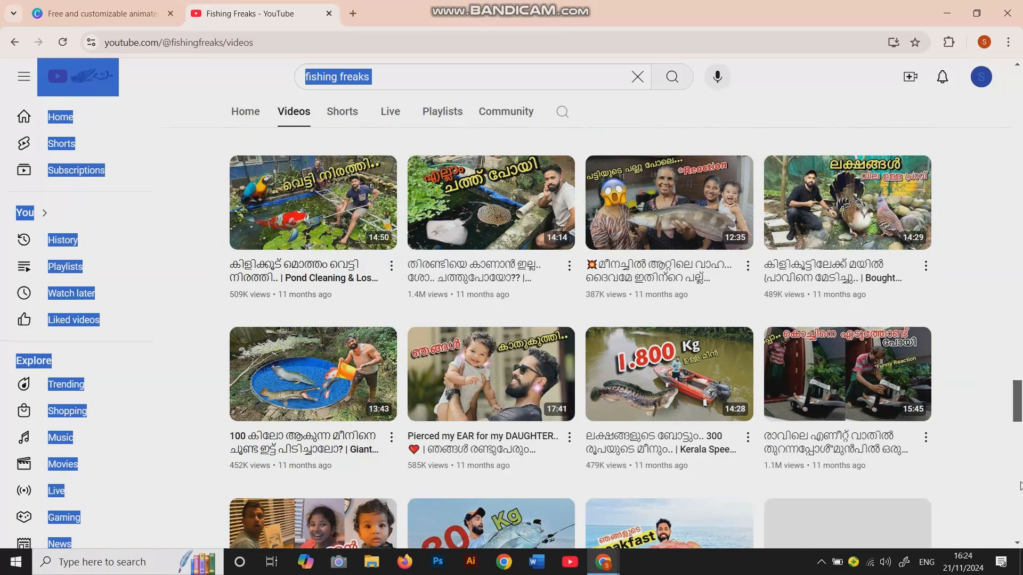
Open the Fishing Freaks video "Bought Stingrays | Backyard Pond" from the channel's older uploads and skip its advertisement.
left_click(1022, 500)
left_click(1021, 503)
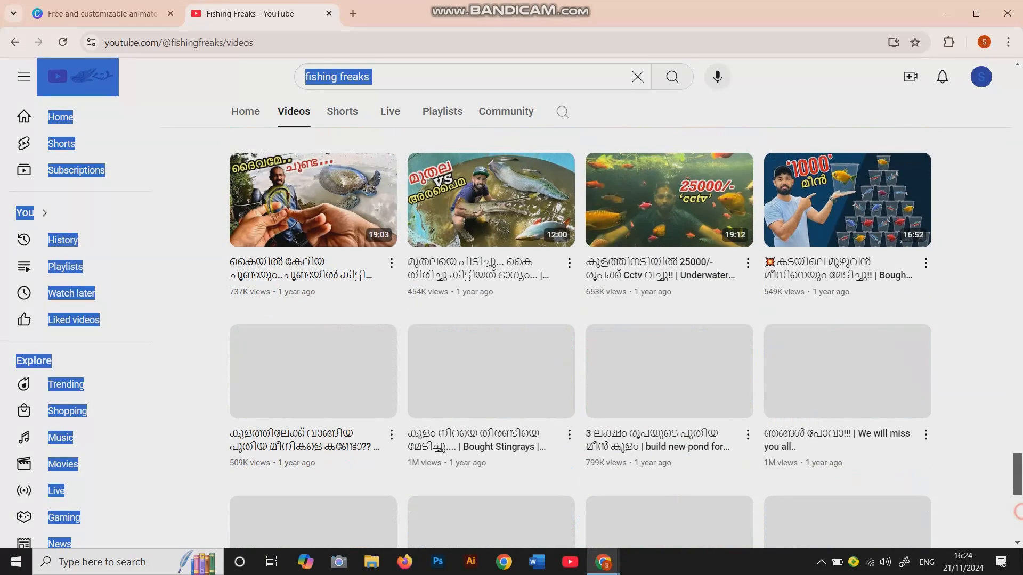
left_click(514, 392)
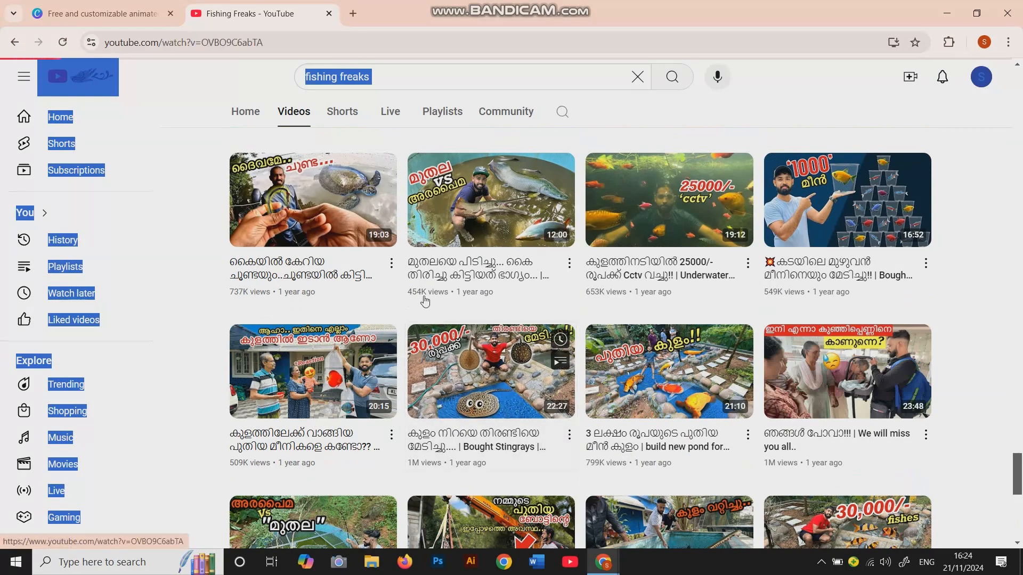
left_click(285, 320)
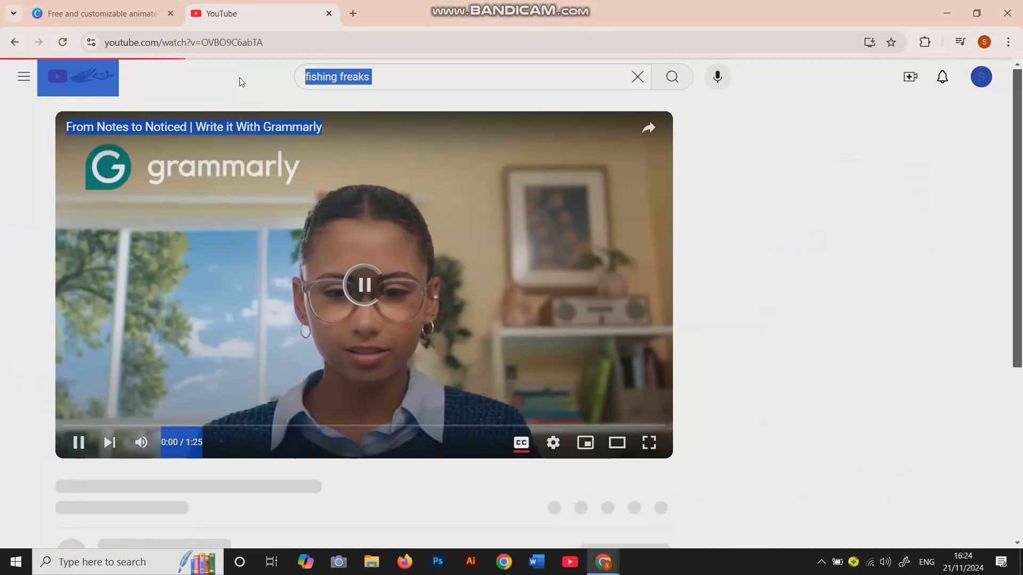
left_click(239, 79)
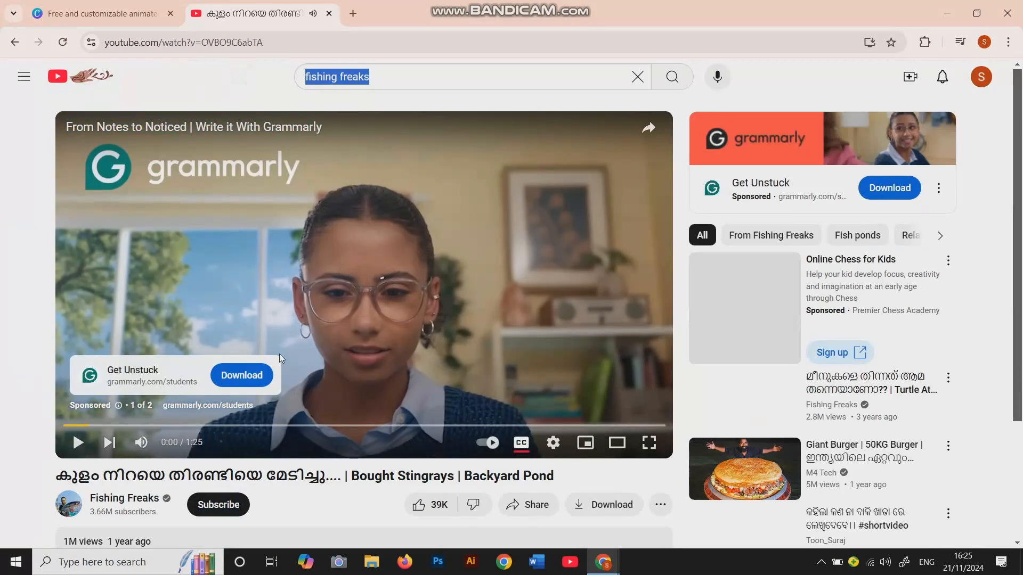
left_click(259, 307)
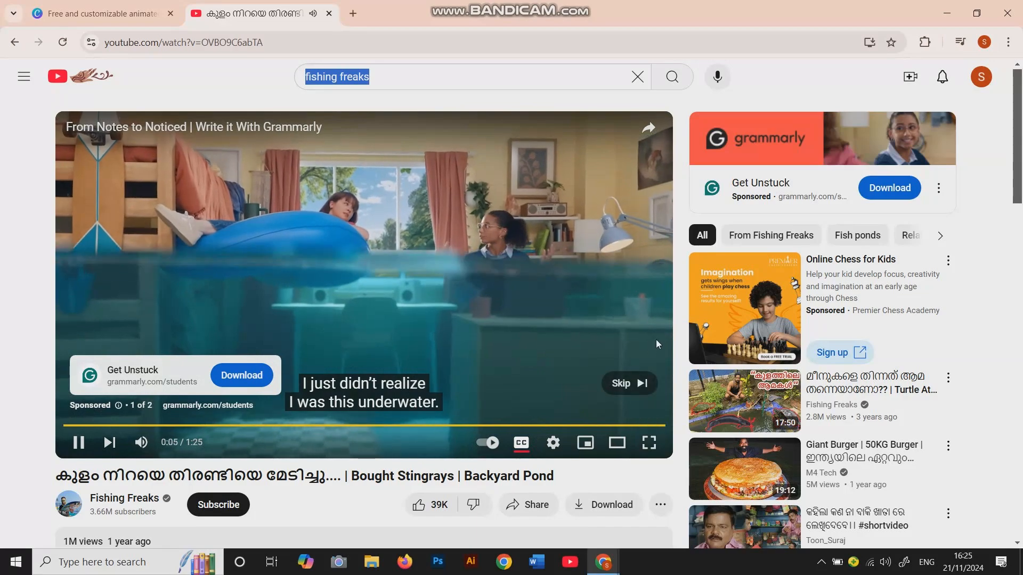
left_click(644, 383)
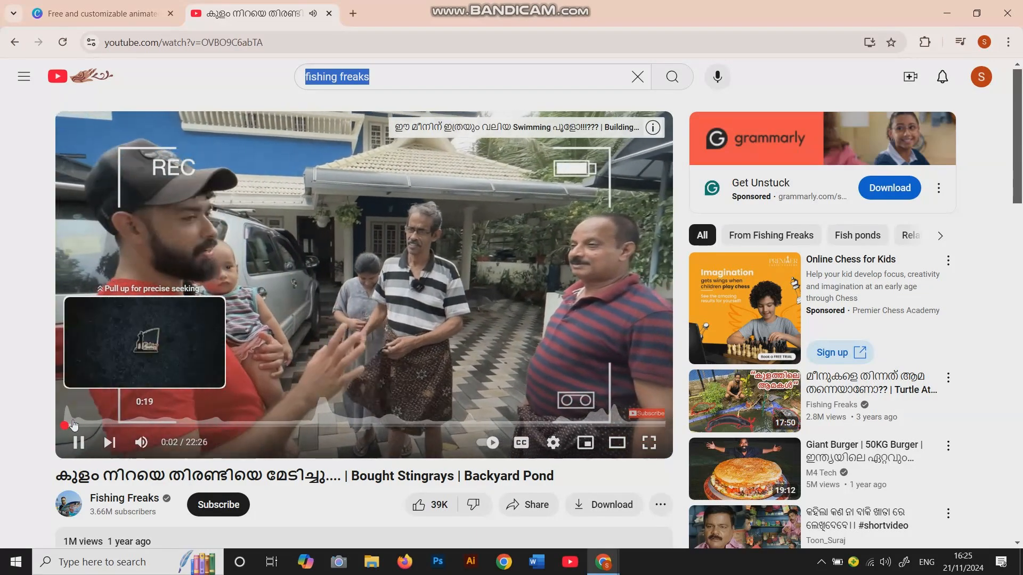
Jump to the logo intro at about 0:19, compare it with the Canva templates, then replay it and pause on the logo.
left_click(71, 424)
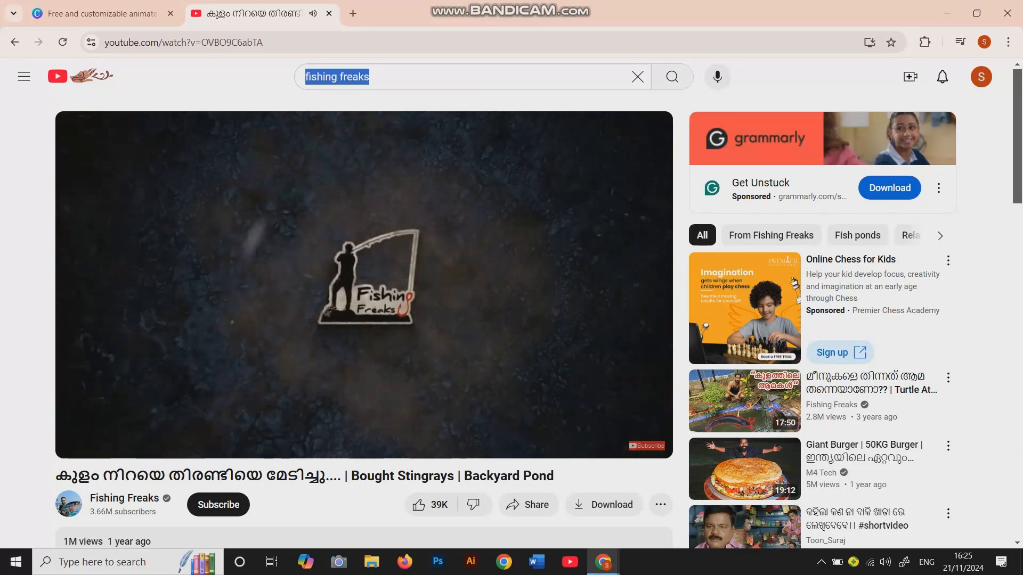
left_click(323, 157)
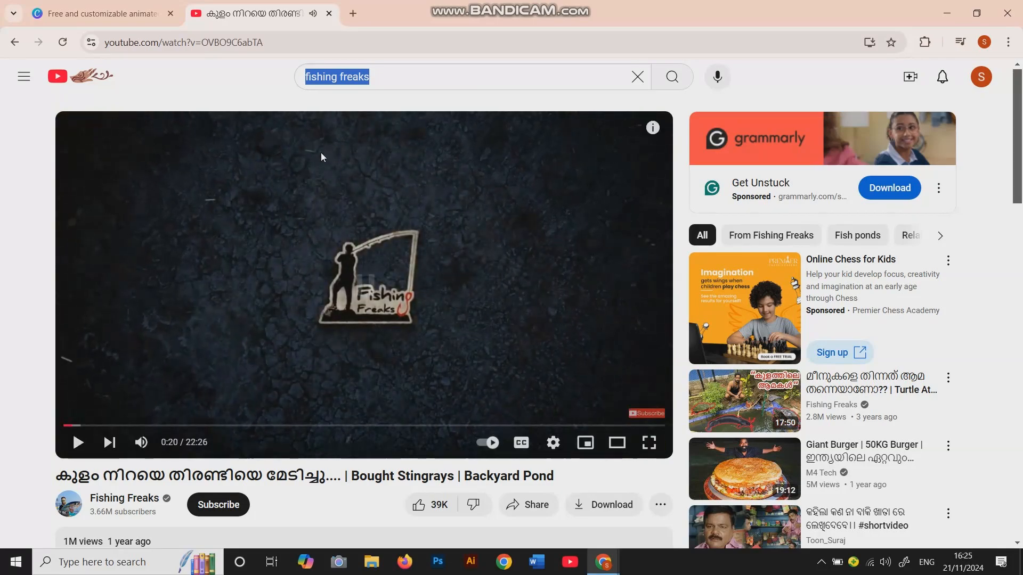
left_click(101, 13)
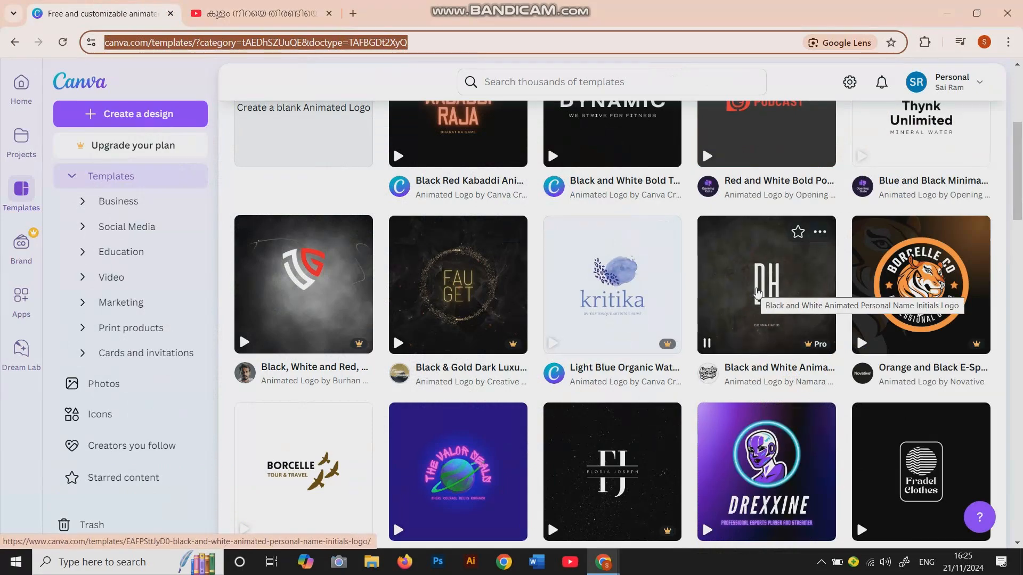
left_click(258, 14)
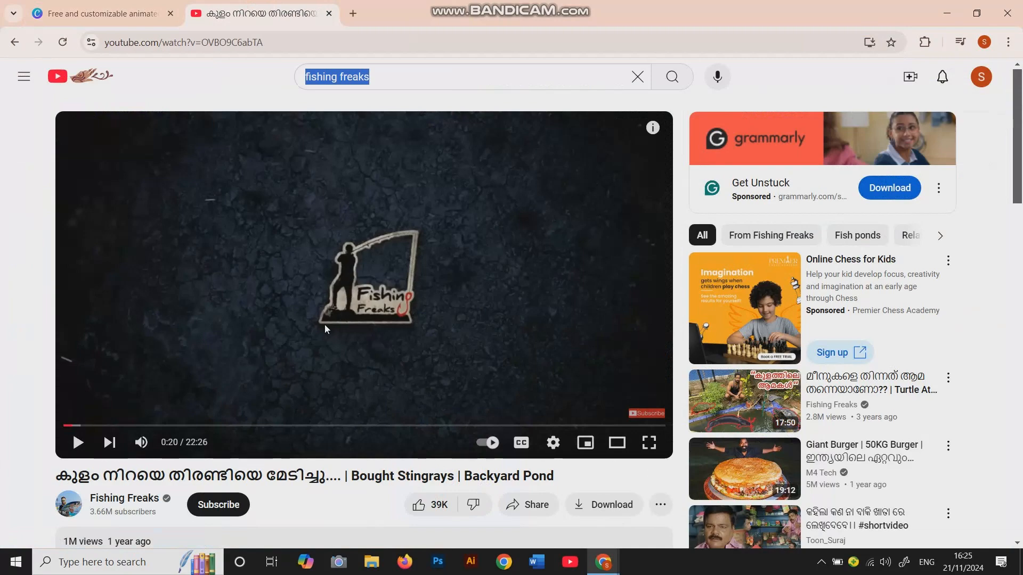
key("Left")
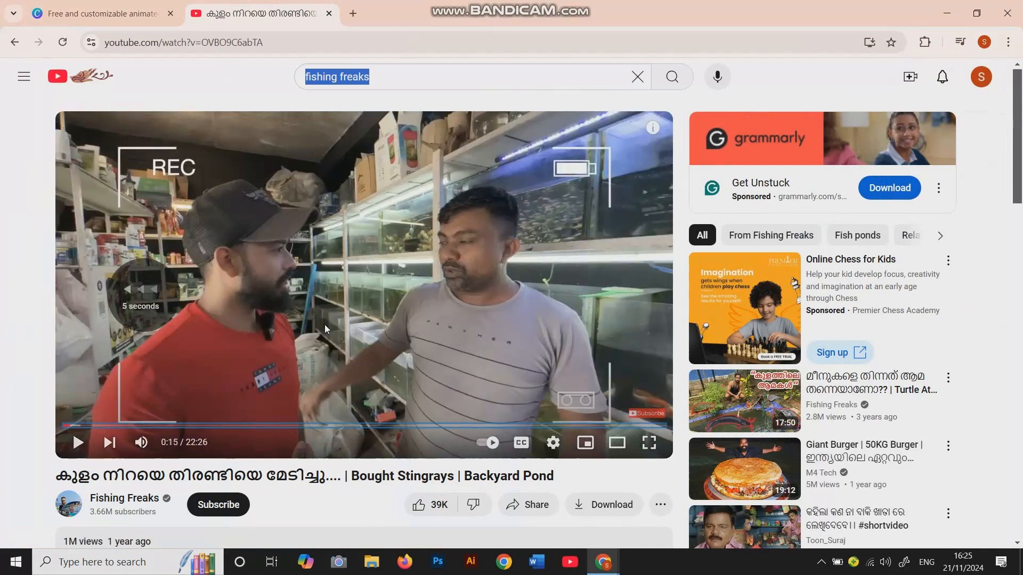
key("space")
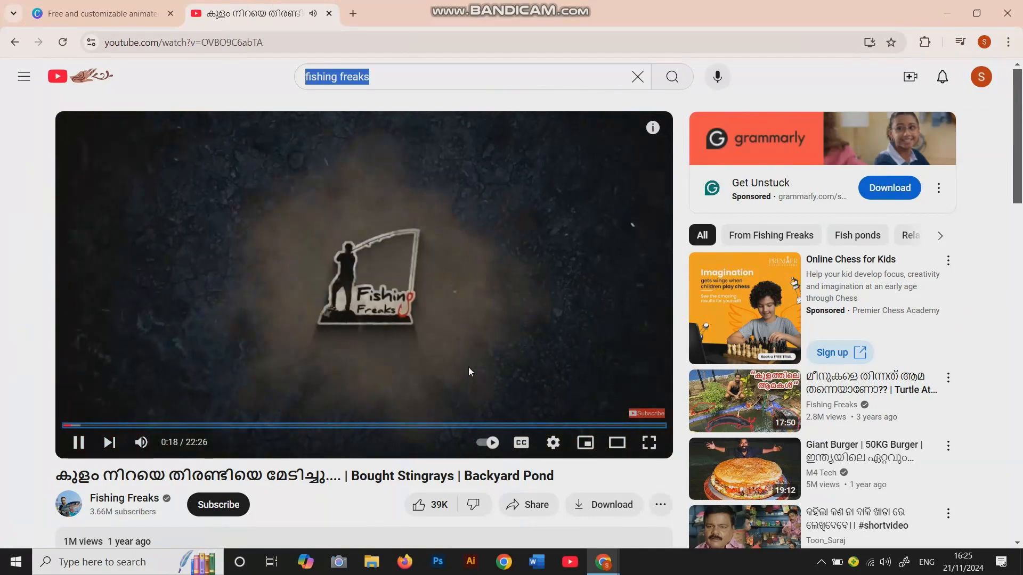
left_click(469, 368)
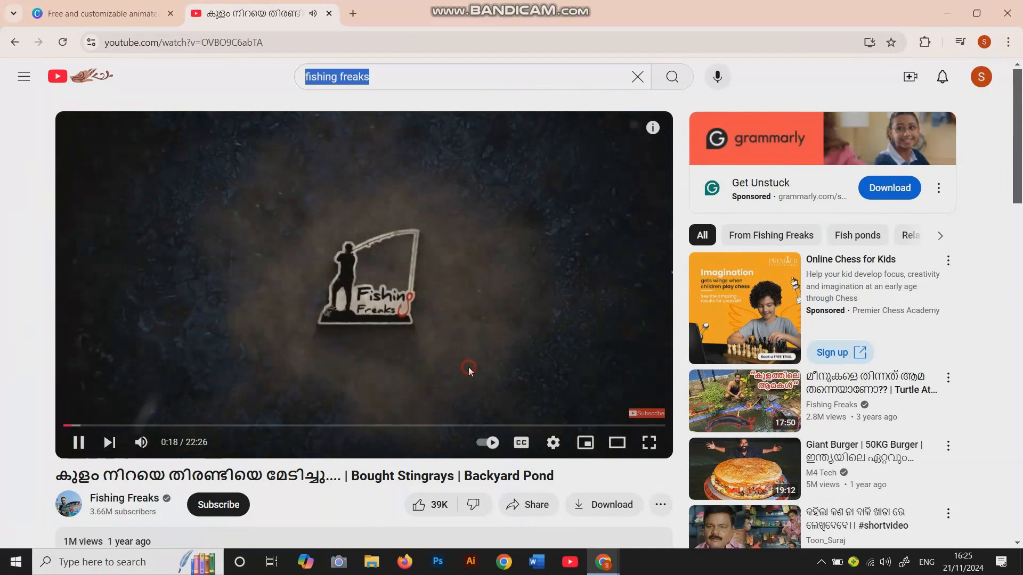
Close the YouTube video's tab and return to the Canva animated logo templates.
left_click(101, 13)
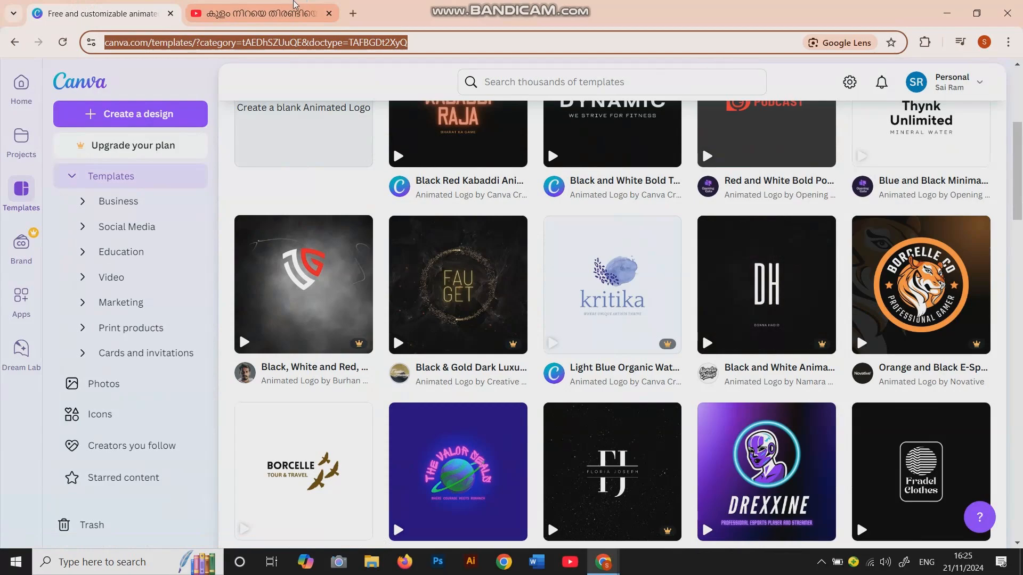
left_click(322, 13)
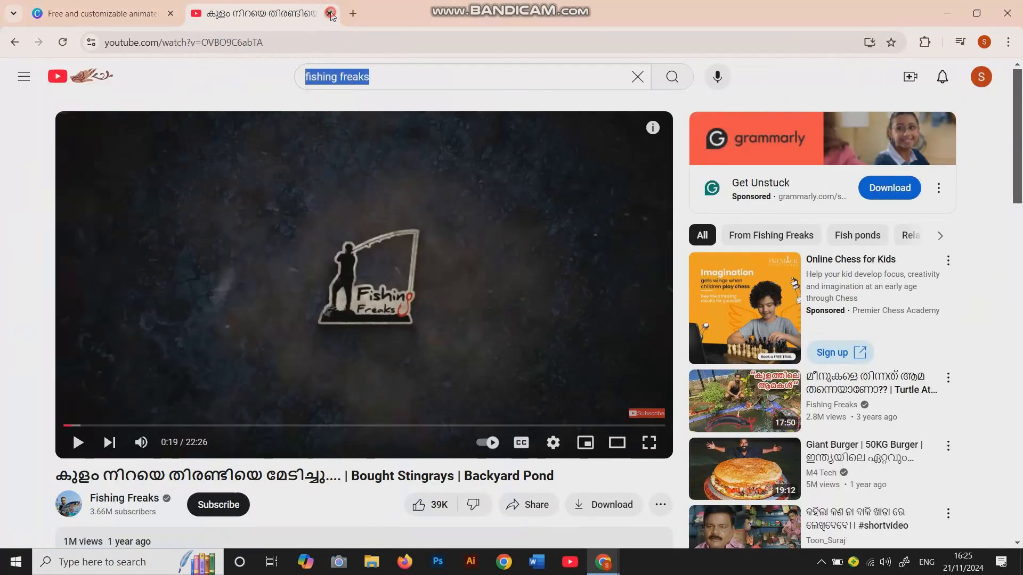
left_click(329, 13)
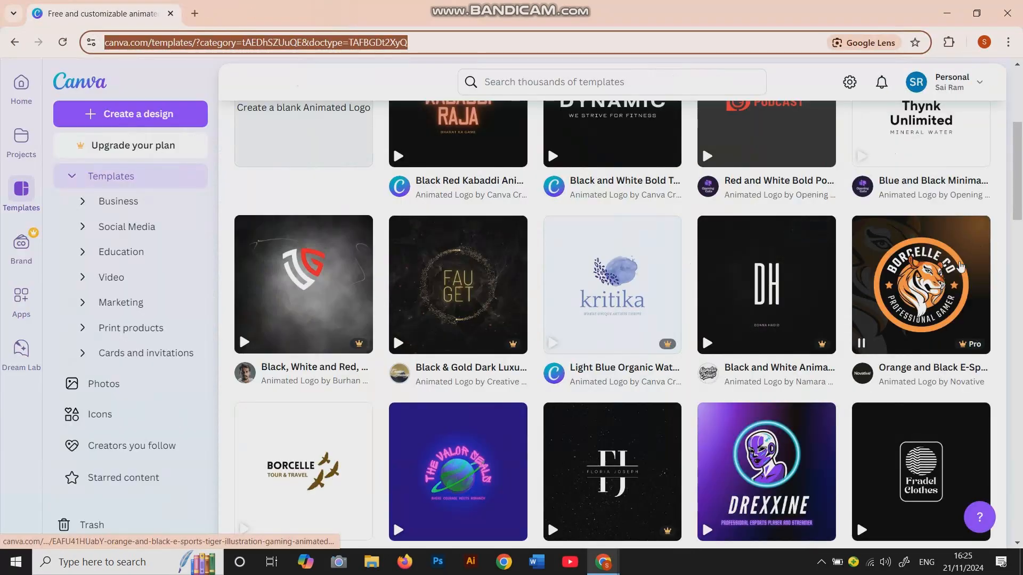
Browse the animated logo templates and preview the Black and White Animated Personal Name Initials Logo, closing the preview again.
scroll(901, 319, "down", 2)
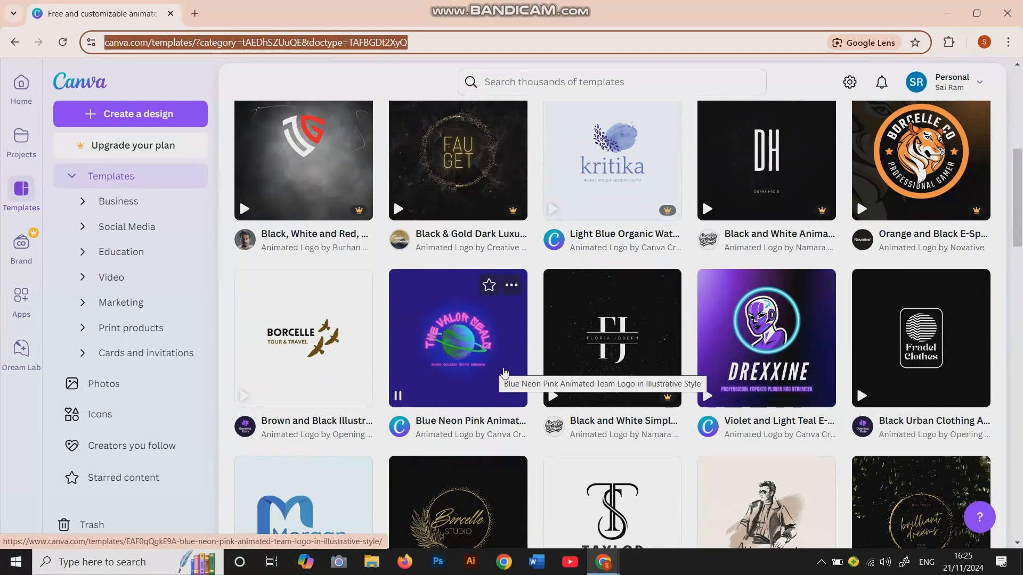
scroll(505, 371, "down", 3)
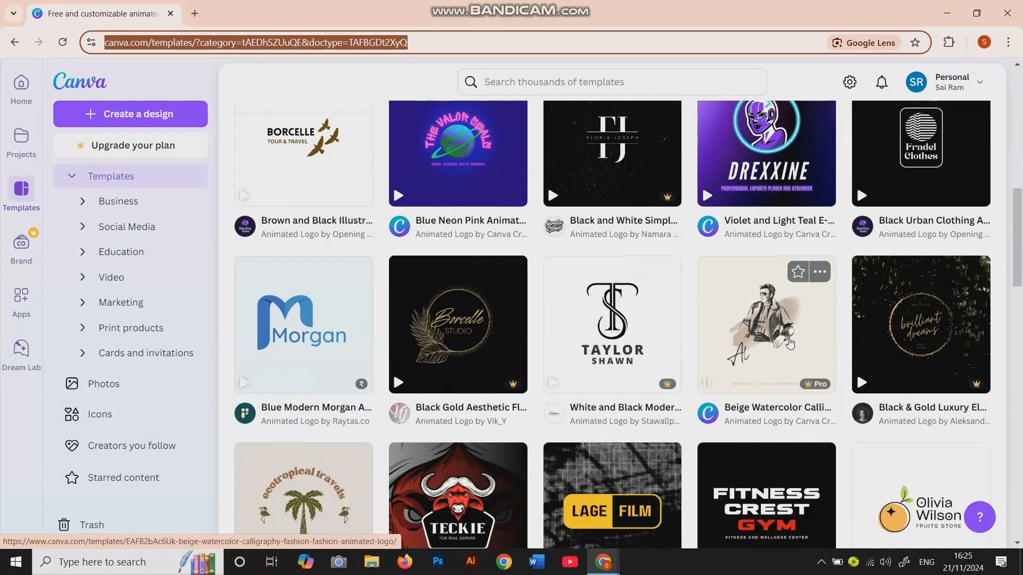
scroll(790, 344, "up", 8)
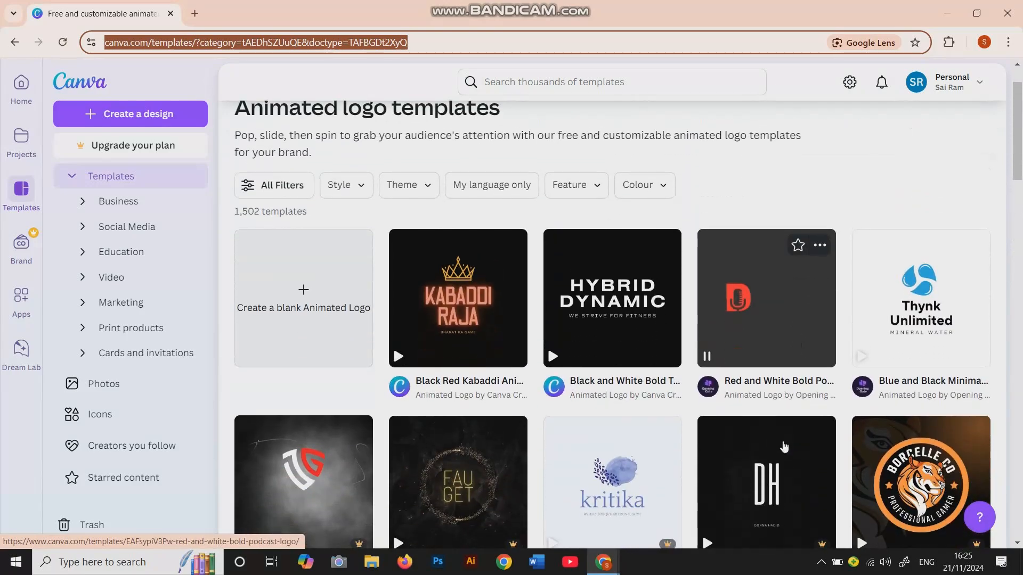
left_click(782, 439)
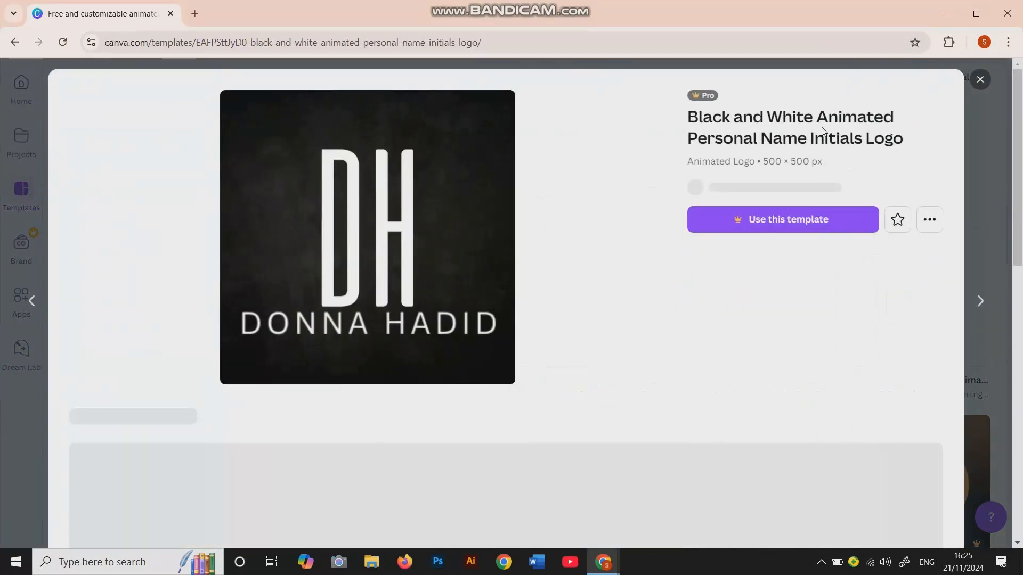
left_click(980, 80)
Find the Blue Neon Pink Animated Team Logo in Illustrative Style template and open it for customising.
scroll(677, 438, "down", 7)
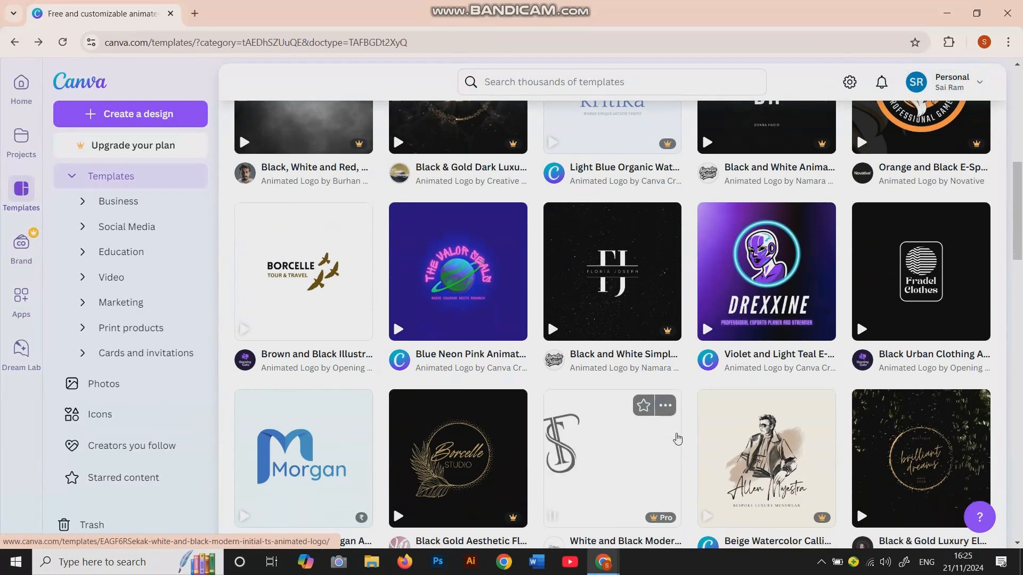
scroll(675, 436, "down", 1)
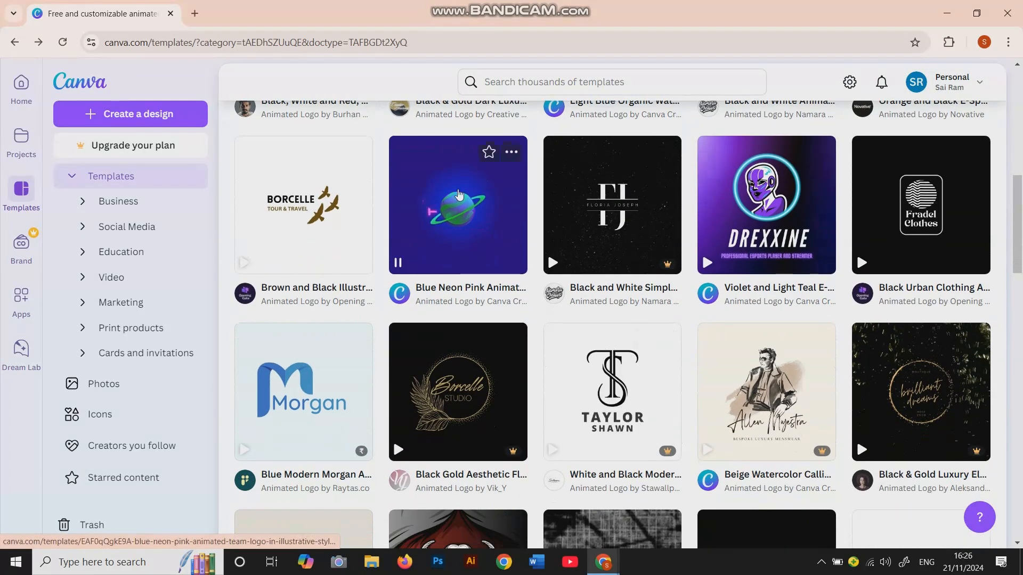
left_click(464, 212)
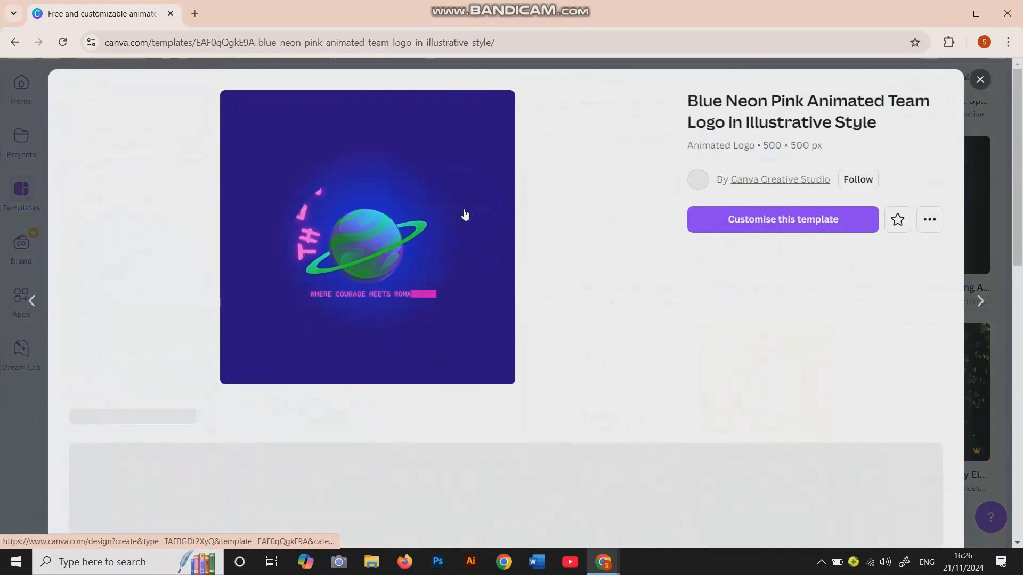
left_click(800, 220)
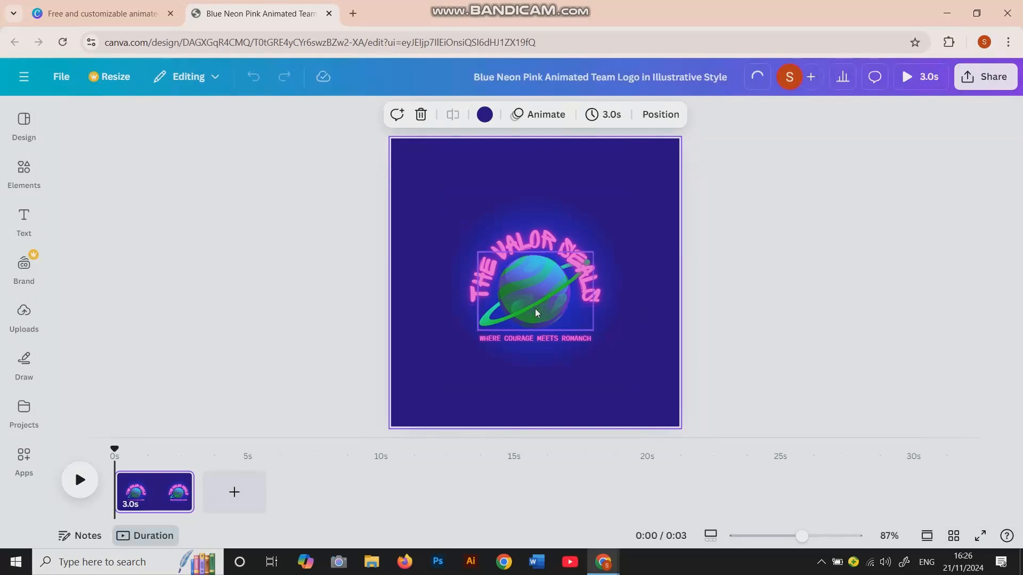
Nudge the planet graphic slightly upward, keeping it horizontally centred in the logo.
mouse_move(536, 313)
left_mouse_down()
mouse_move(586, 321)
mouse_move(527, 305)
left_mouse_up()
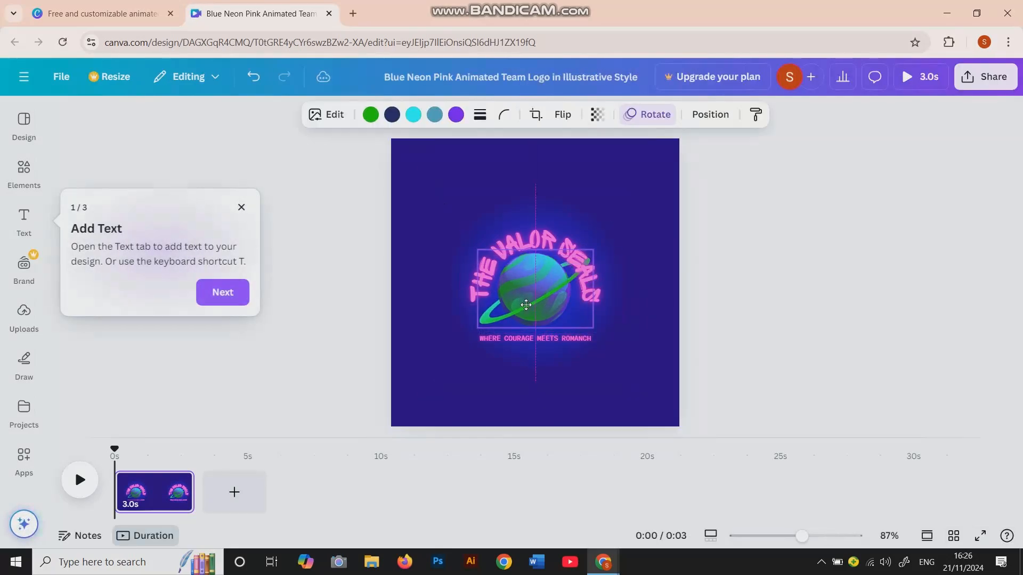
left_click(744, 247)
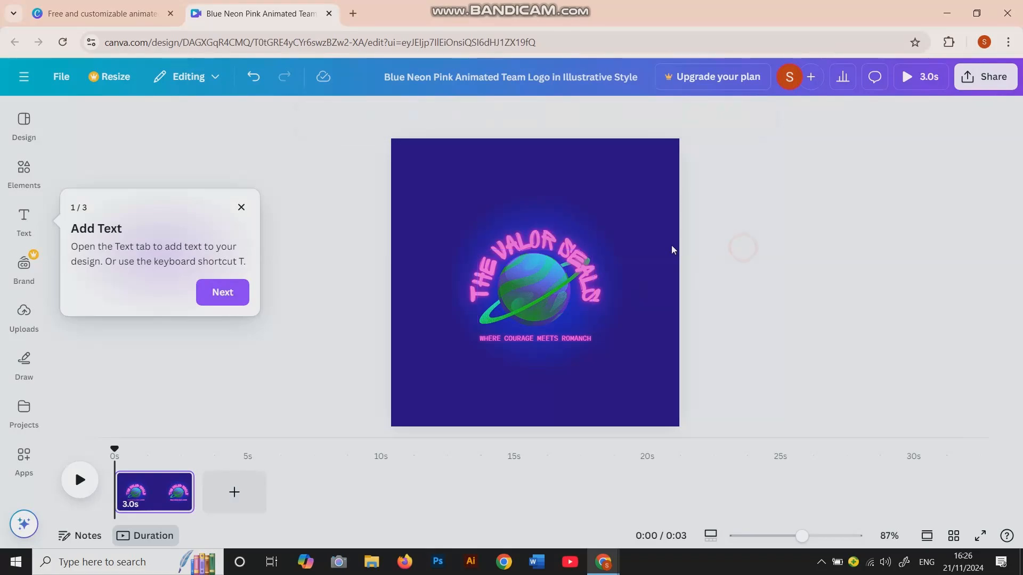
left_click(565, 248)
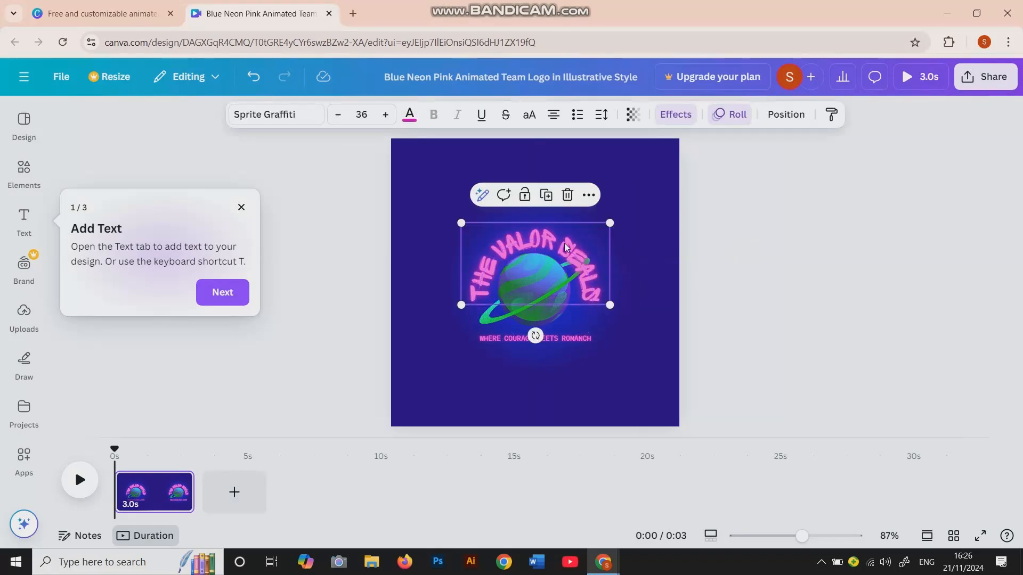
left_click(878, 275)
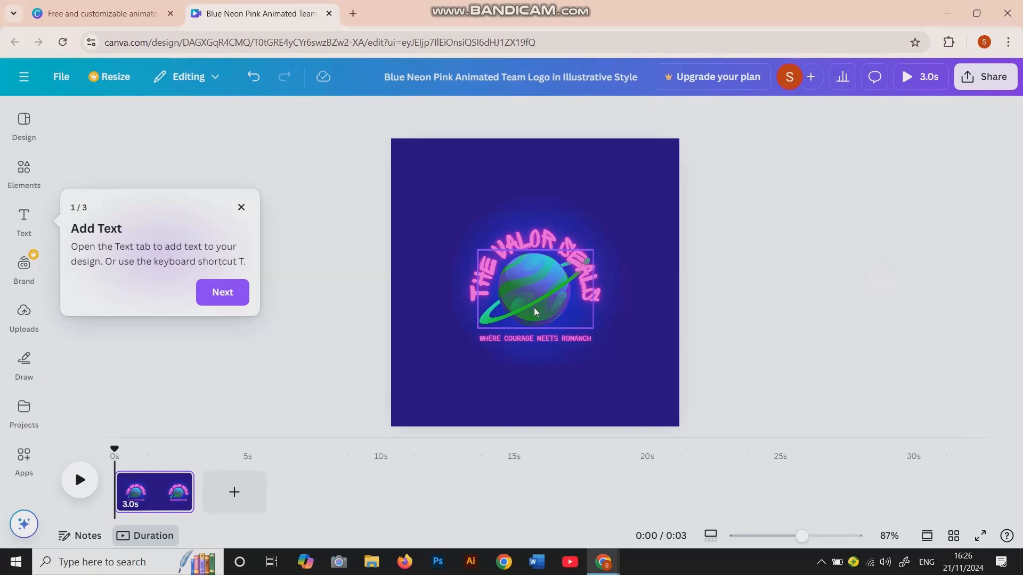
Replace the curved title text above the planet with "SAI VIBEX TECH".
left_click(559, 249)
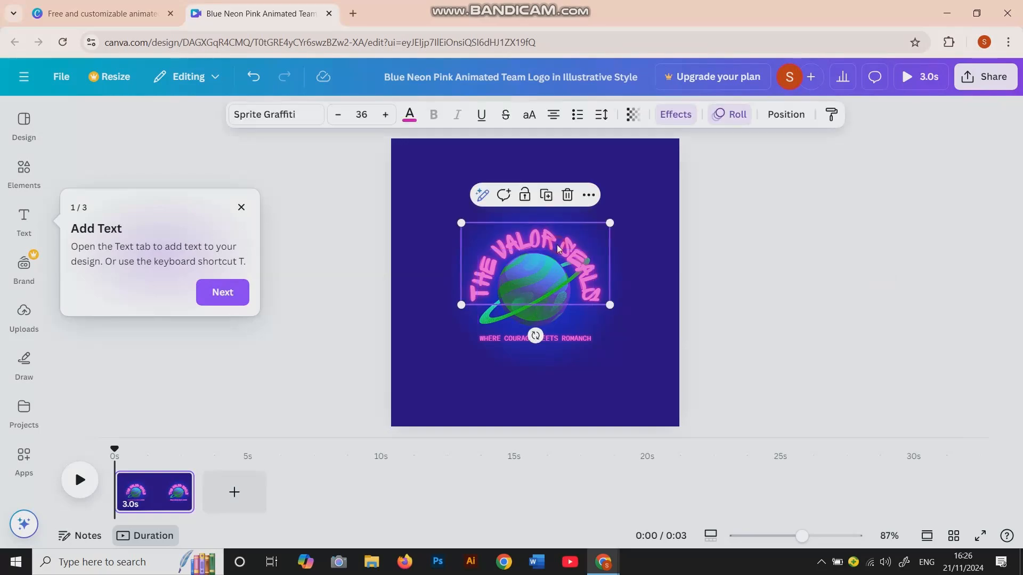
double_click(478, 290)
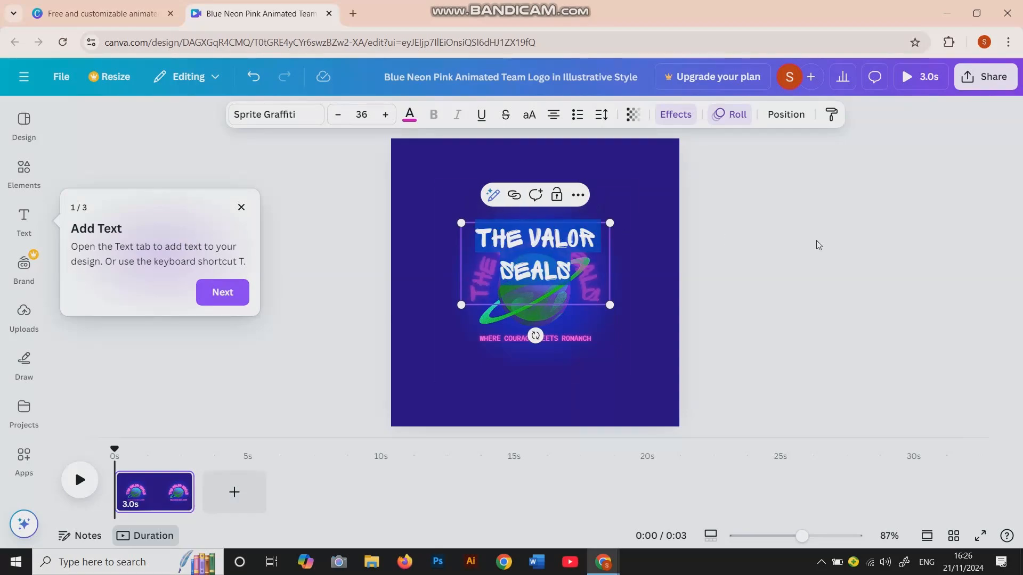
type("SAI")
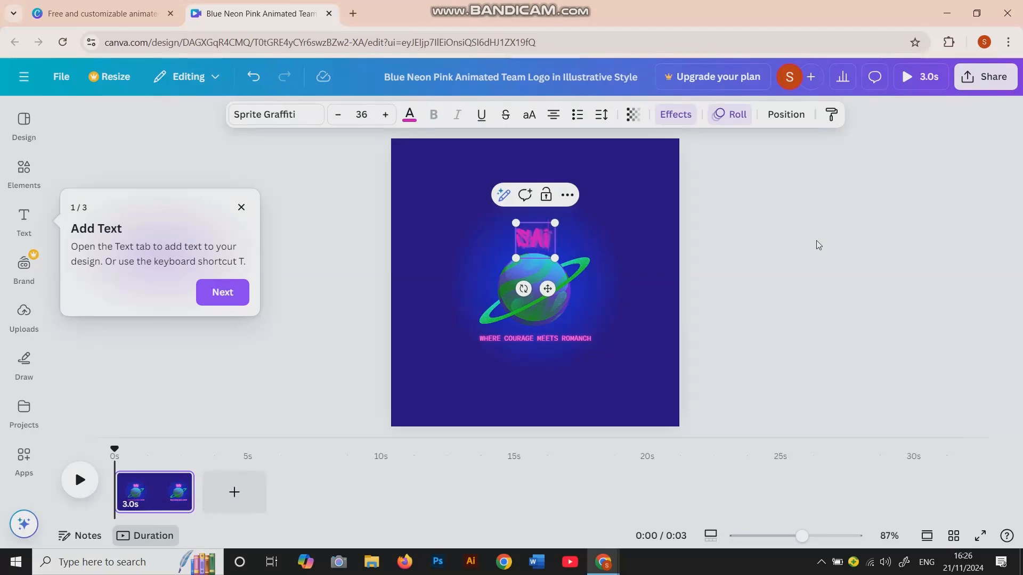
type(" VIBE")
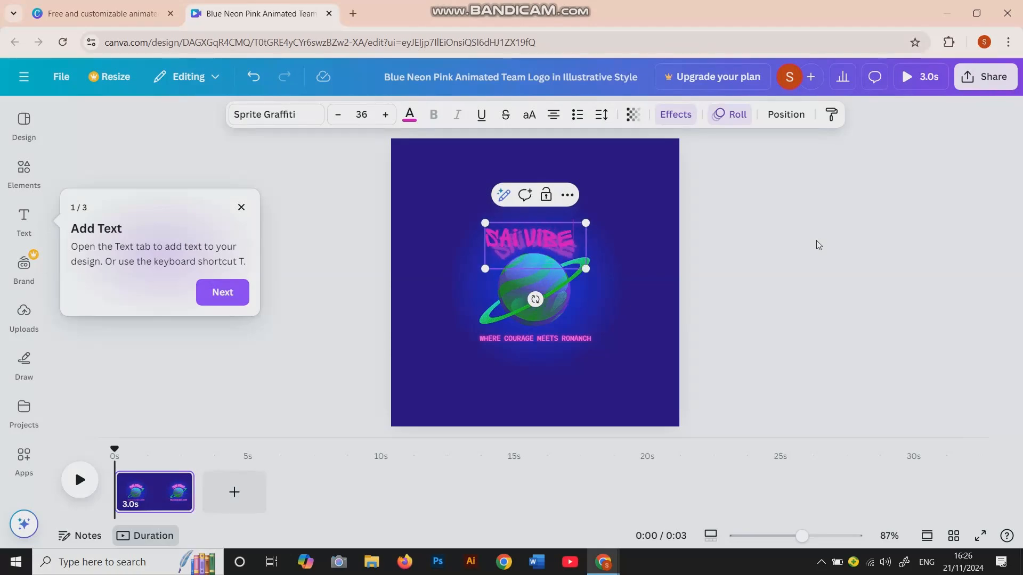
type("X TECH")
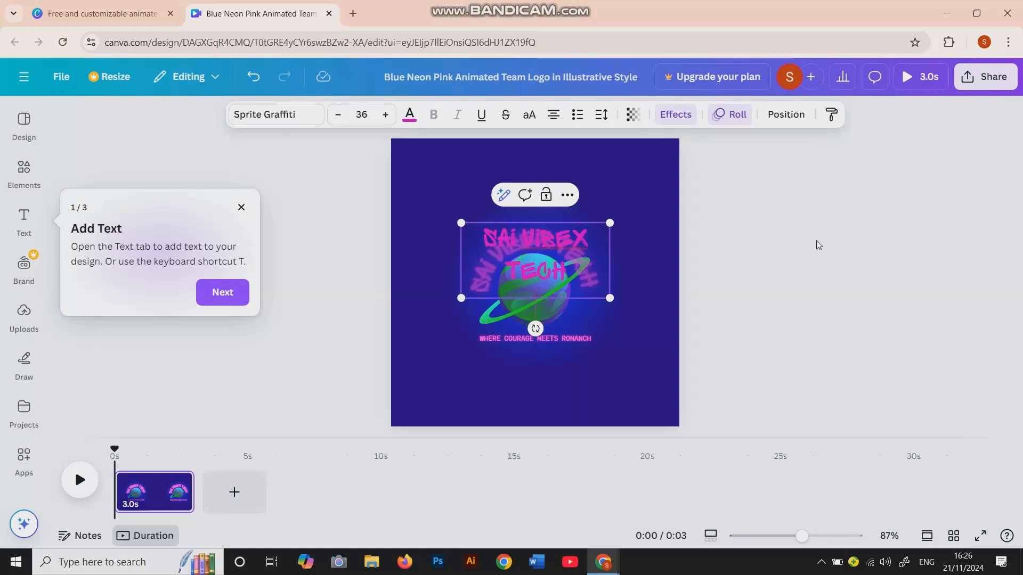
left_click(810, 256)
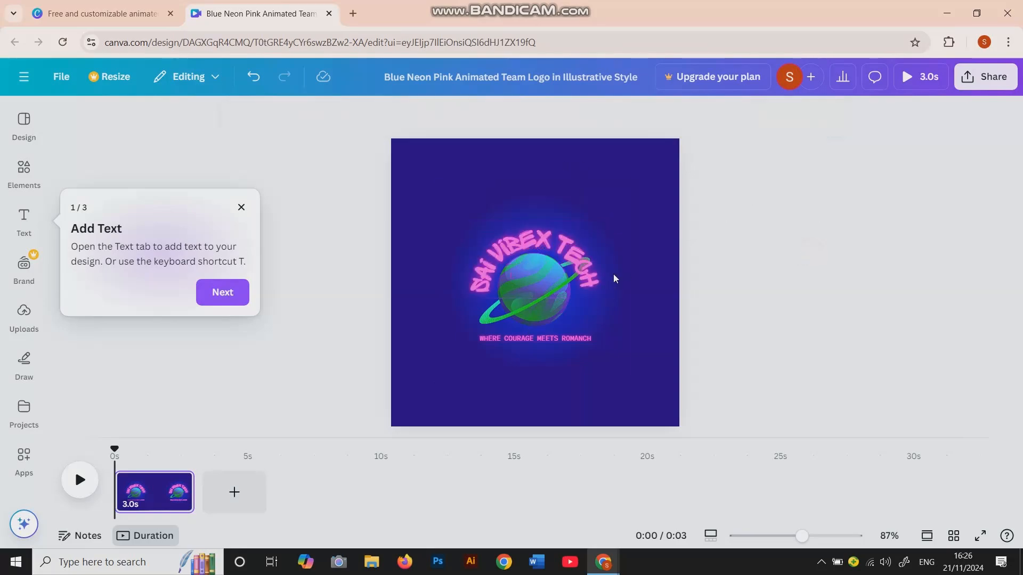
Replace the tagline text below the planet with "FOR TECH".
left_click(531, 340)
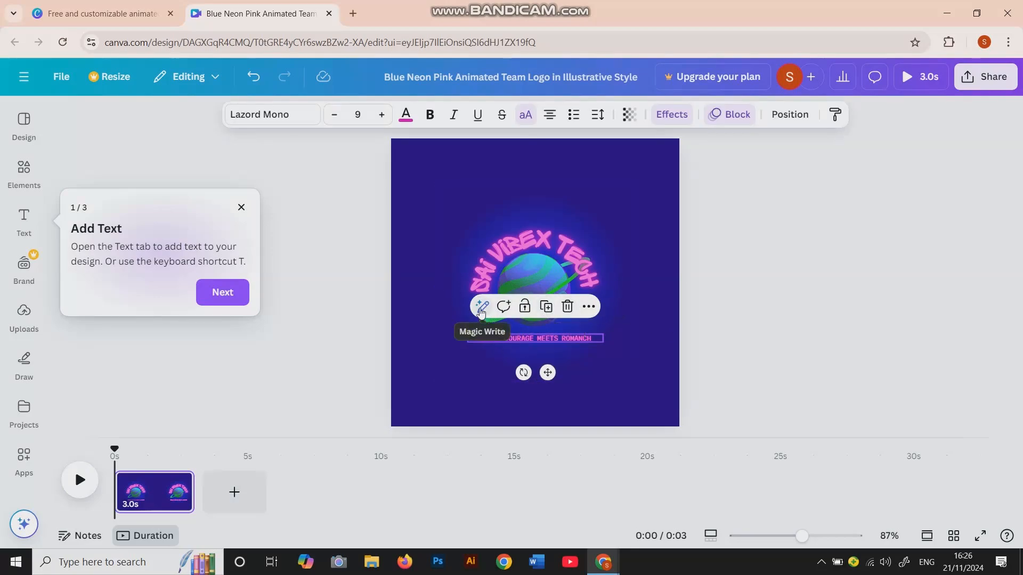
left_click(508, 341)
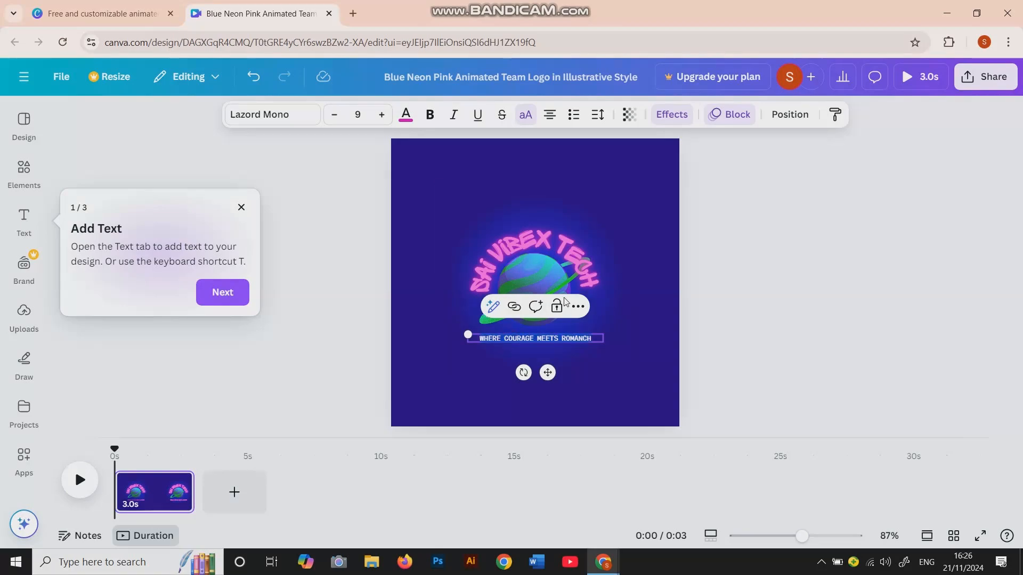
key("ctrl+a")
key("BackSpace")
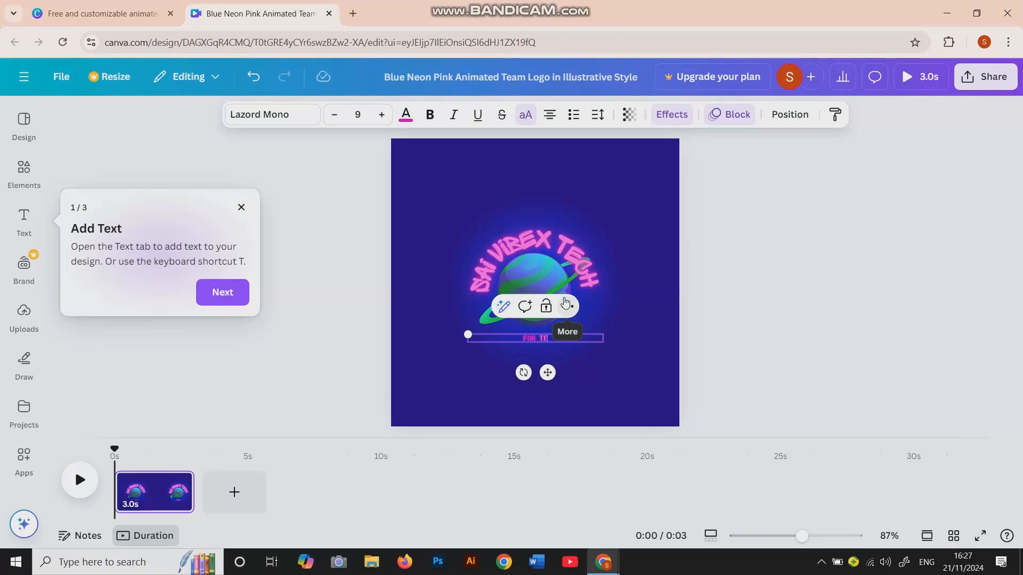
key("Return")
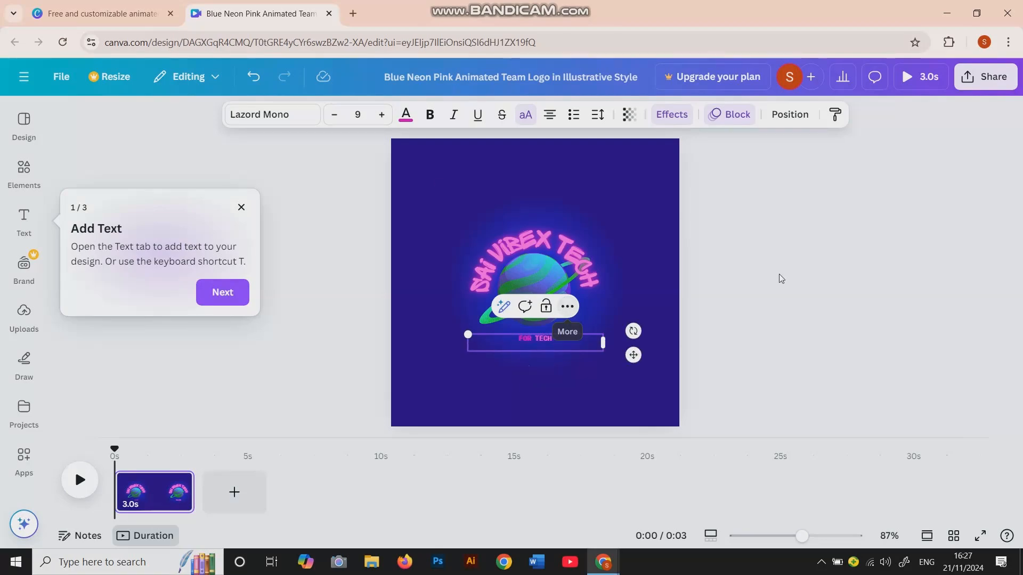
left_click(800, 280)
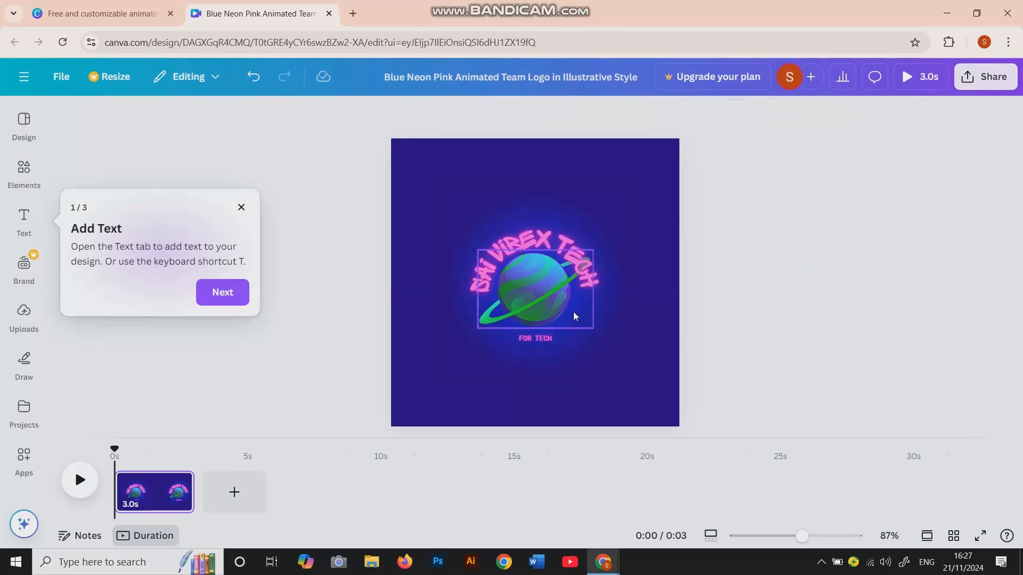
left_click(634, 219)
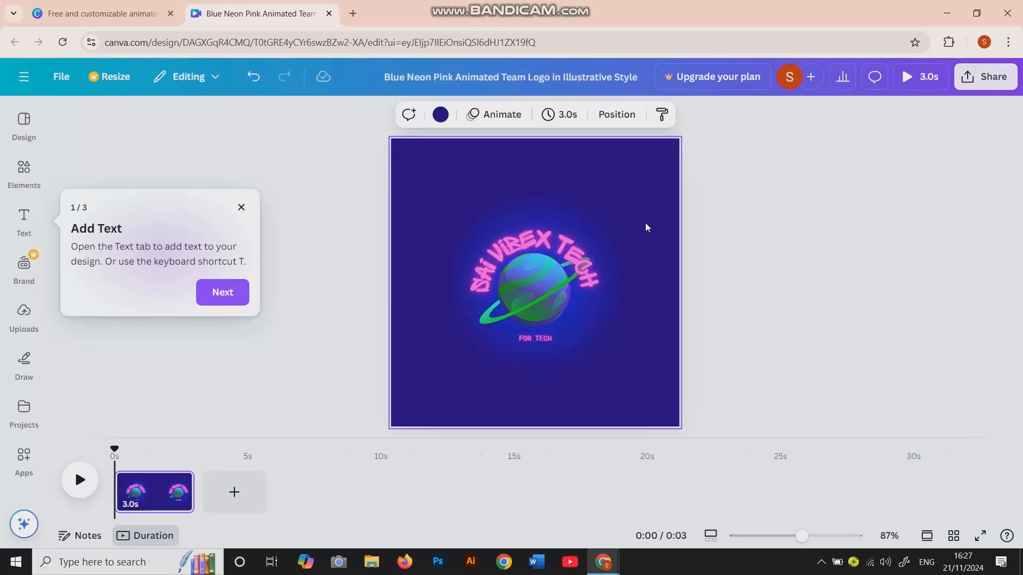
left_click_drag(648, 235, 709, 318)
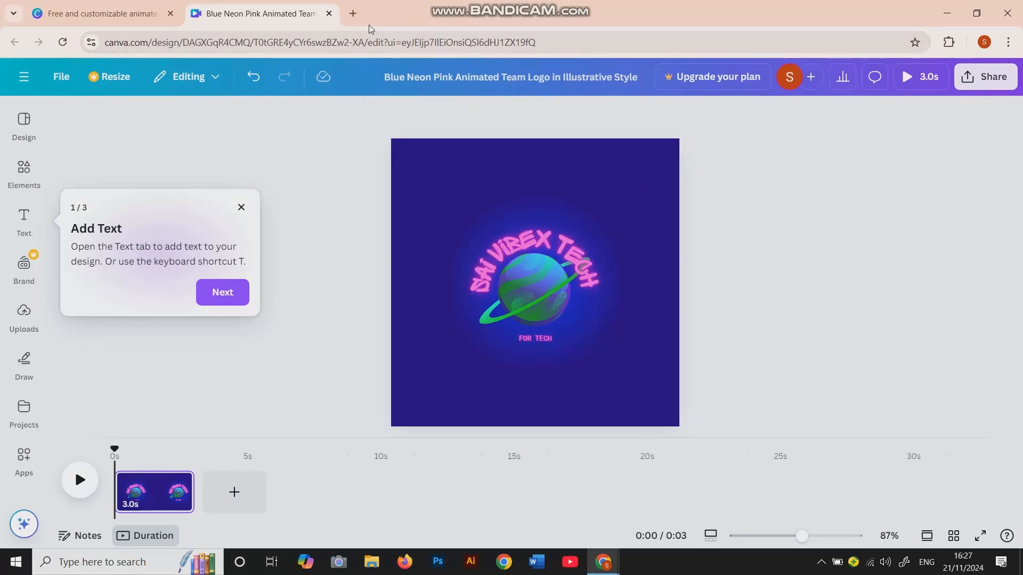
Search Google Images for "blue" in a new browser tab.
left_click(353, 13)
left_click(328, 43)
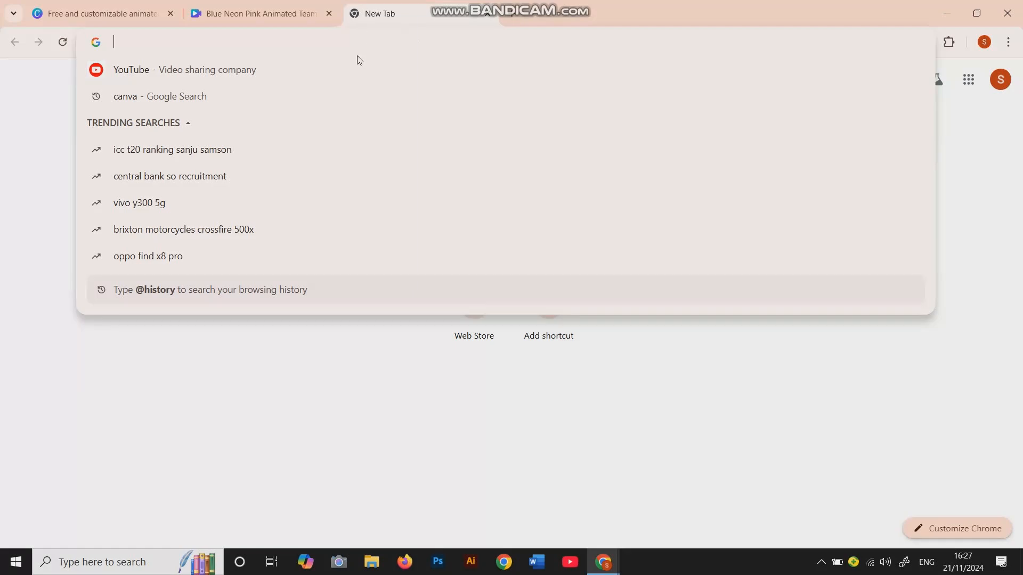
type("blue")
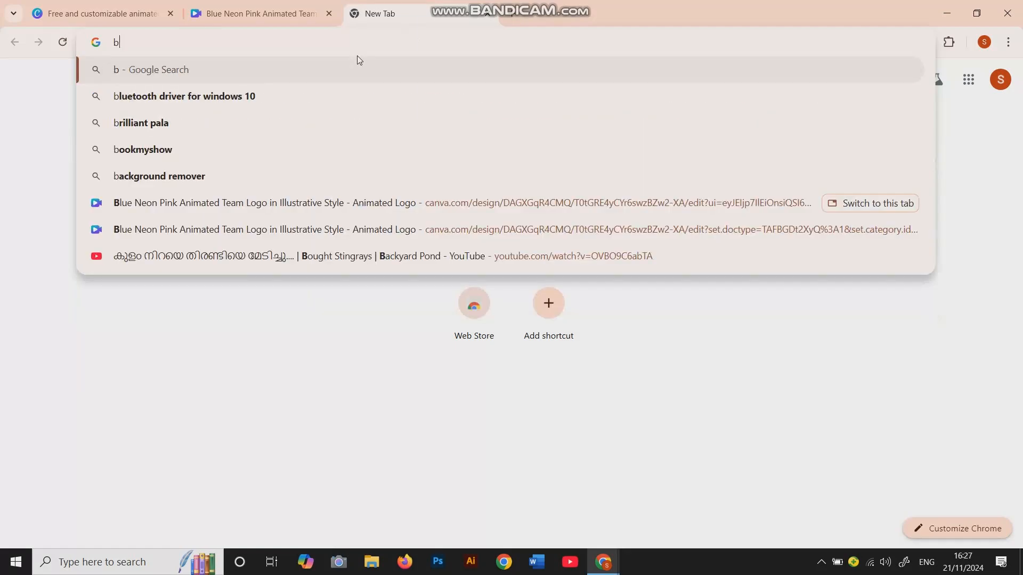
key("BackSpace")
type("blue")
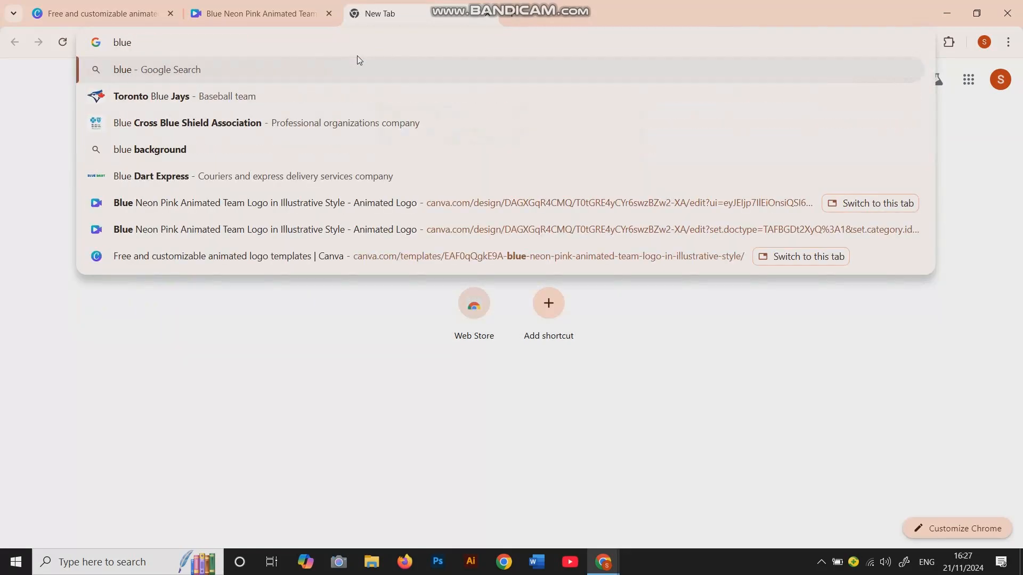
key("Return")
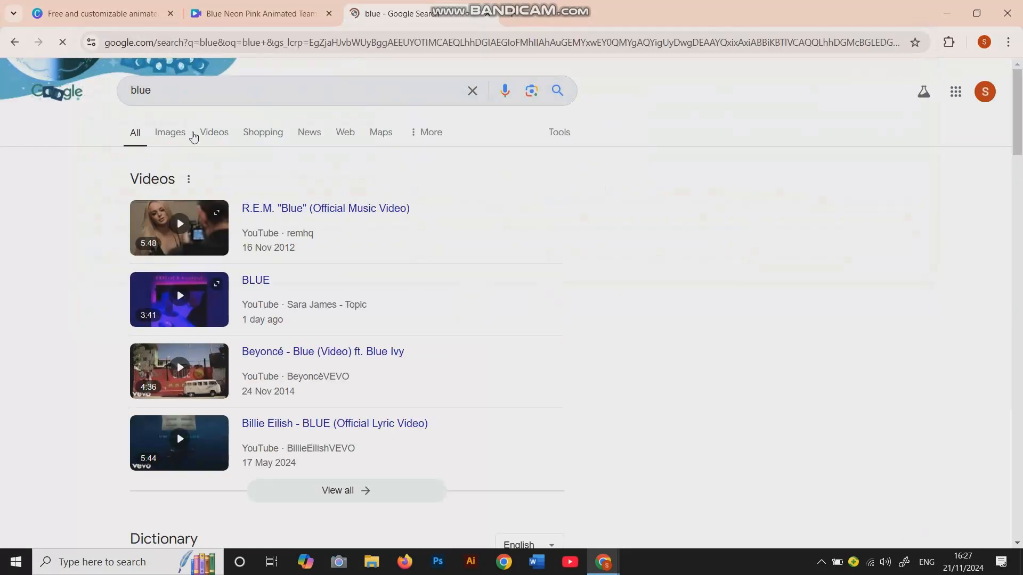
left_click(185, 132)
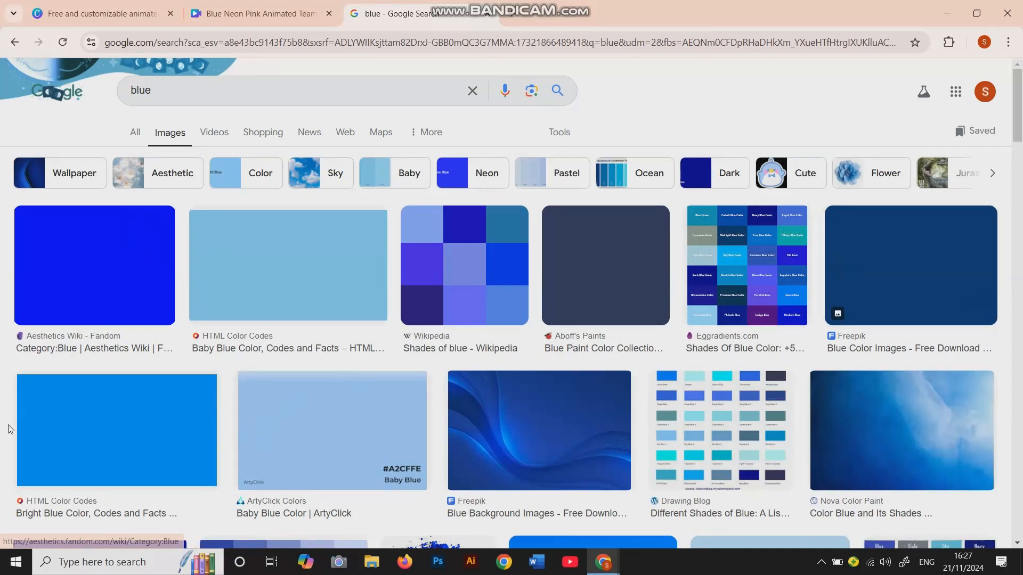
Save the Bright Blue Color image from HTML Color Codes to Downloads as the PNG file bright-blue-color-solid-background-1920x1080.
left_click(87, 430)
right_click(836, 326)
left_click(894, 221)
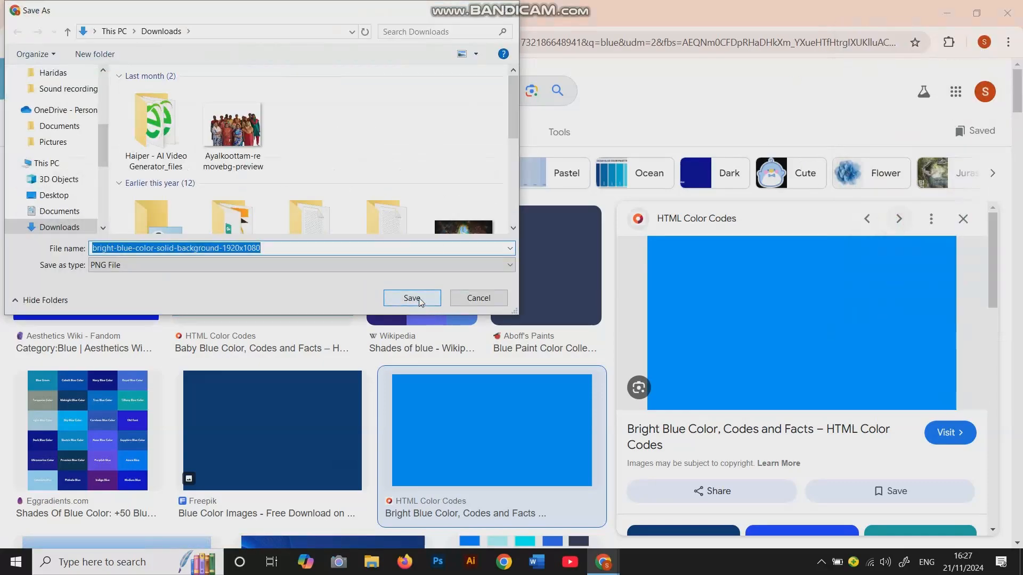
left_click(411, 299)
Try to cover the logo's background by placing the downloaded bright blue image on the canvas in Canva and enlarging it.
left_click(261, 14)
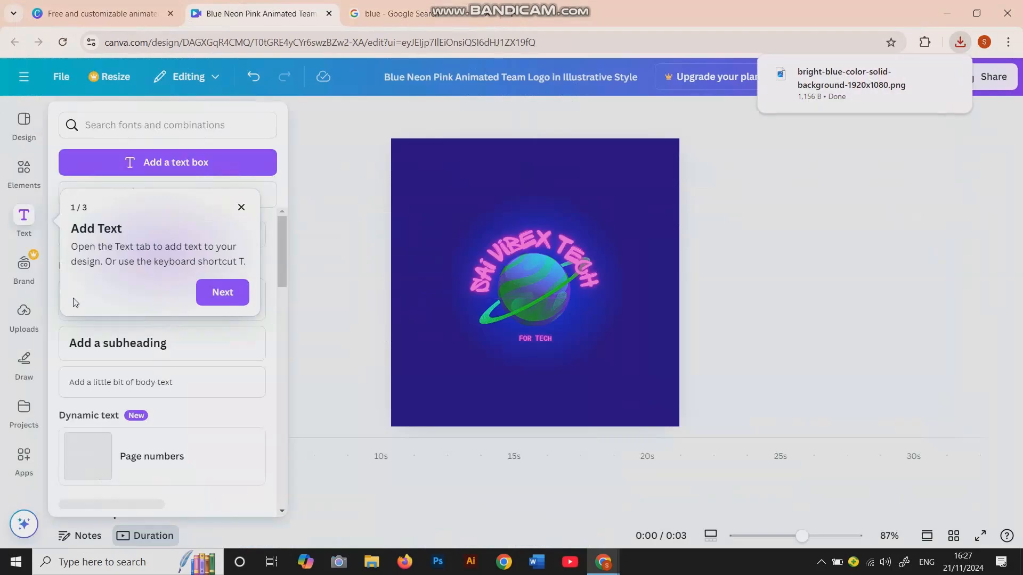
left_click(24, 320)
left_click_drag(852, 80, 639, 231)
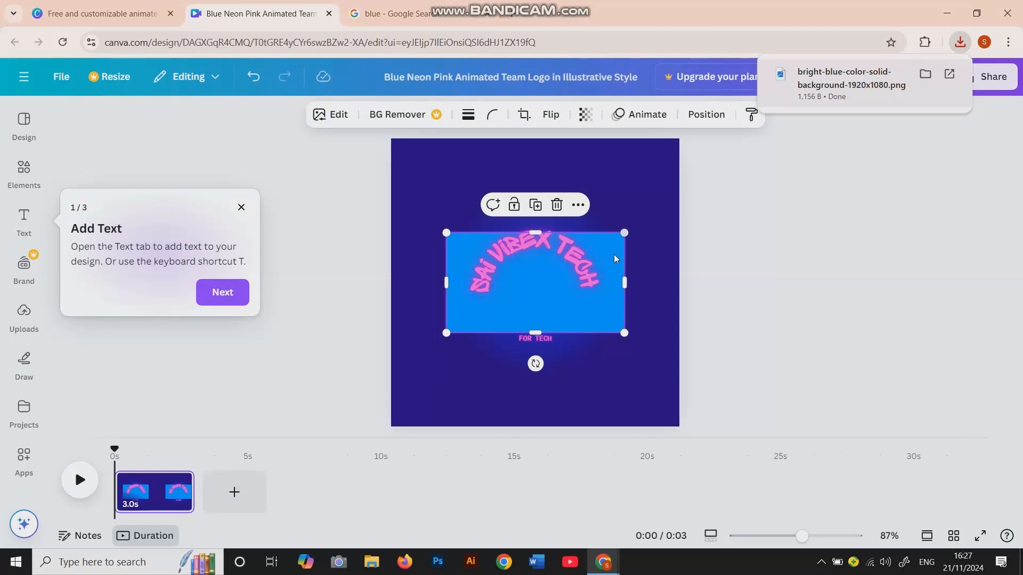
left_click_drag(624, 234, 681, 129)
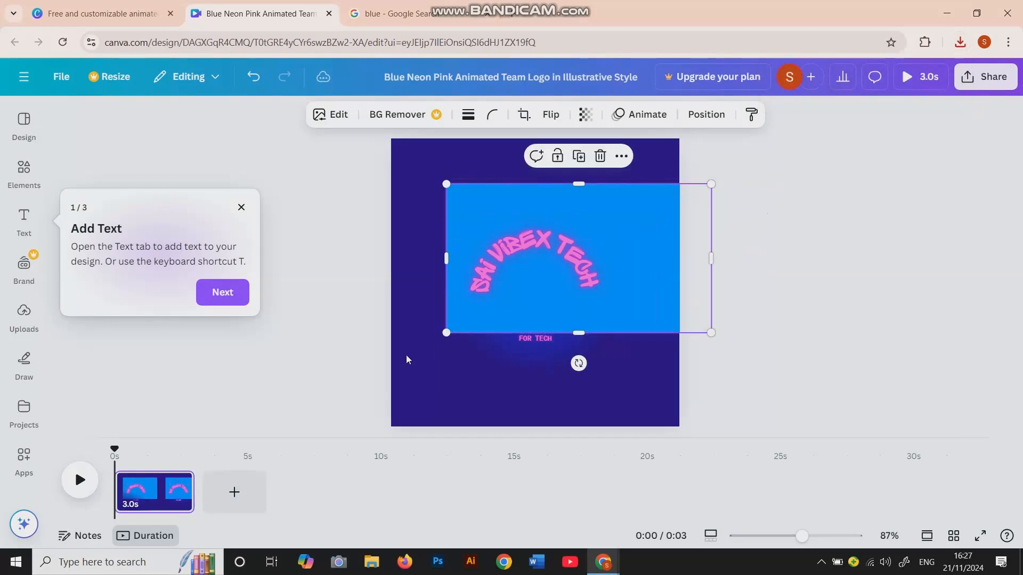
left_click_drag(447, 332, 411, 400)
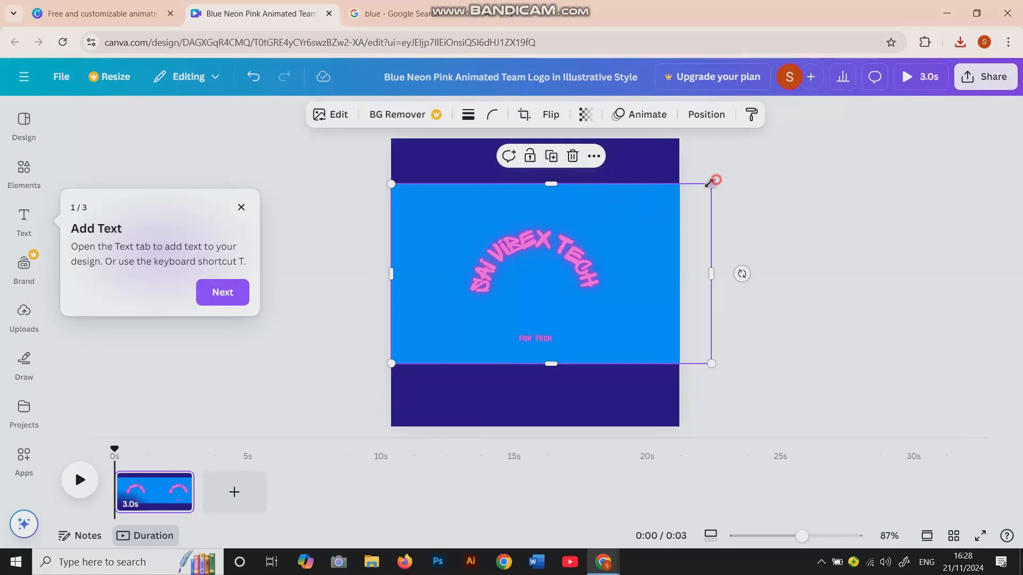
left_click_drag(706, 200, 699, 192)
left_click(654, 205)
left_click_drag(593, 244, 463, 323)
left_click(449, 293)
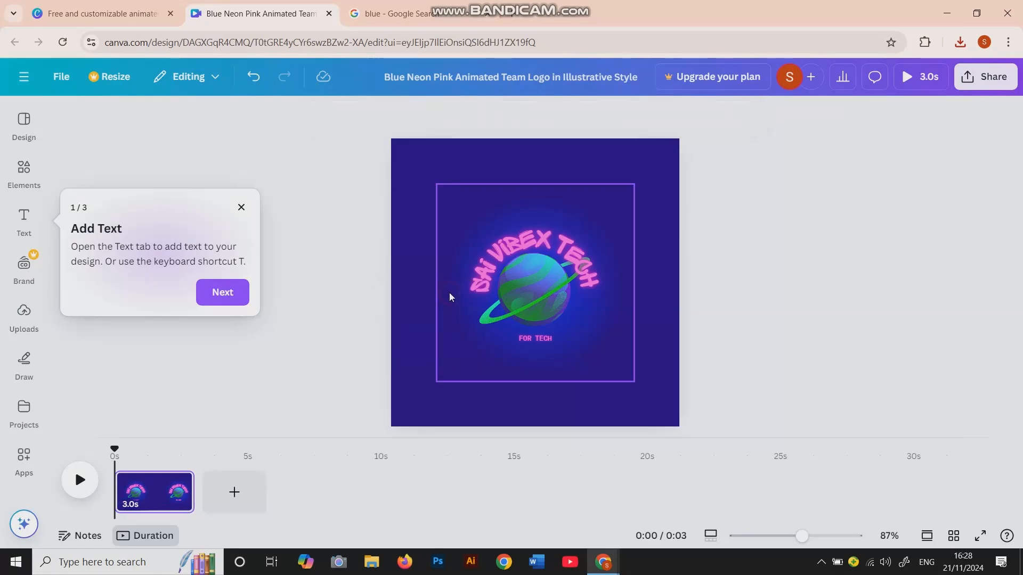
Upload bright-blue-color-solid-background-1920x1080 from the Downloads folder to the image uploads.
left_click(44, 237)
left_click(27, 263)
left_click(23, 314)
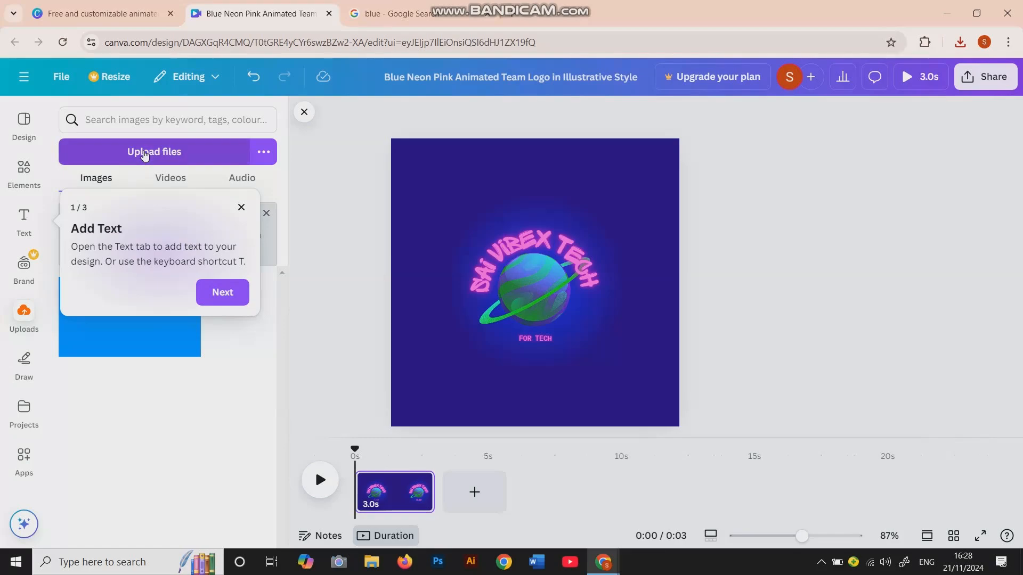
left_click(145, 153)
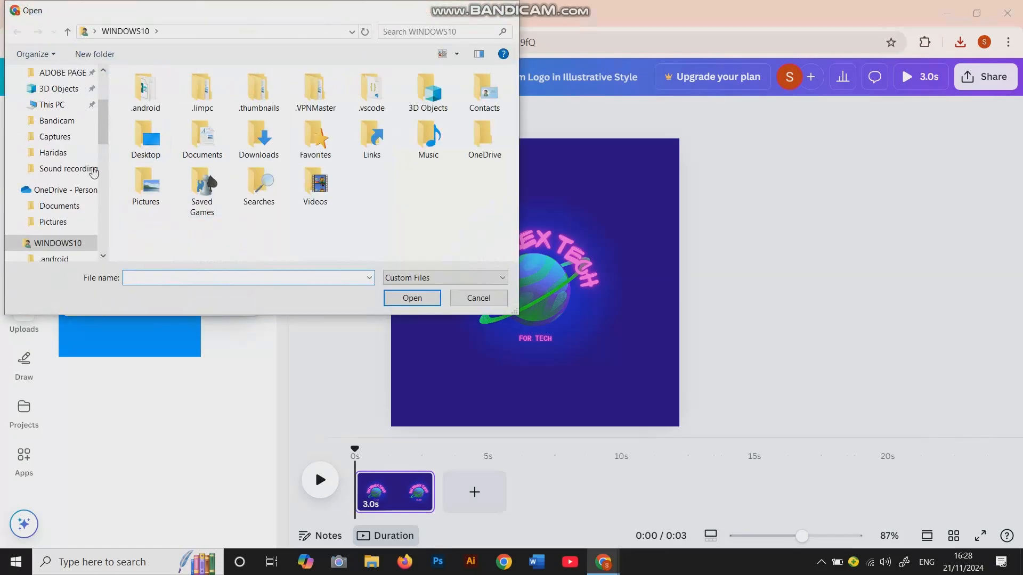
scroll(70, 112, "up", 3)
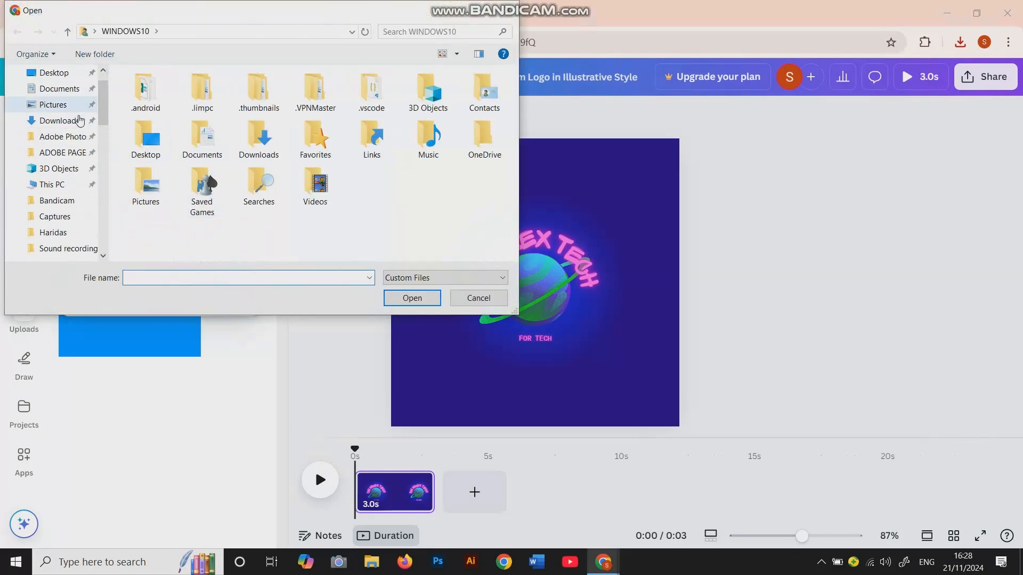
left_click(63, 119)
left_click(159, 136)
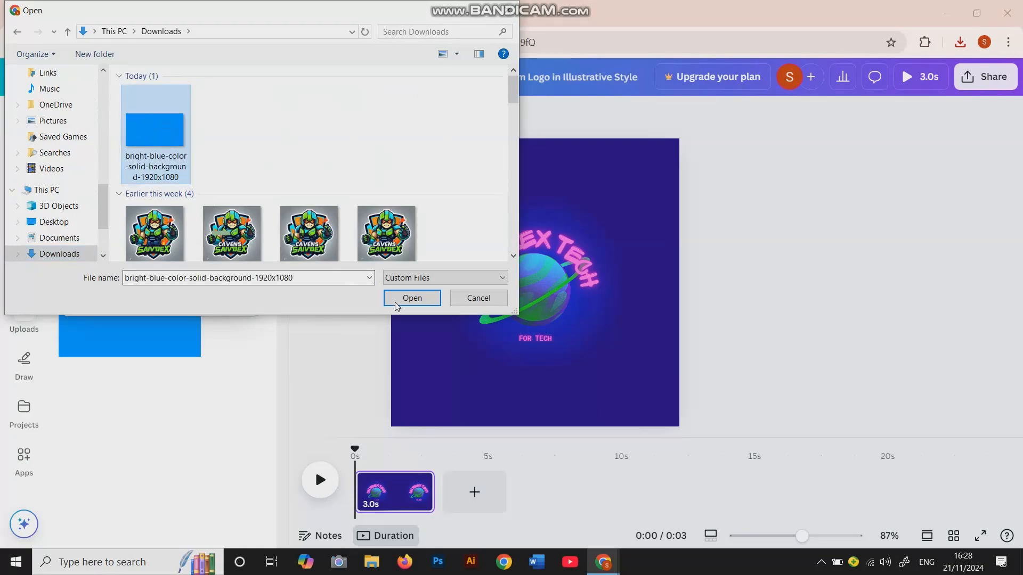
left_click(412, 298)
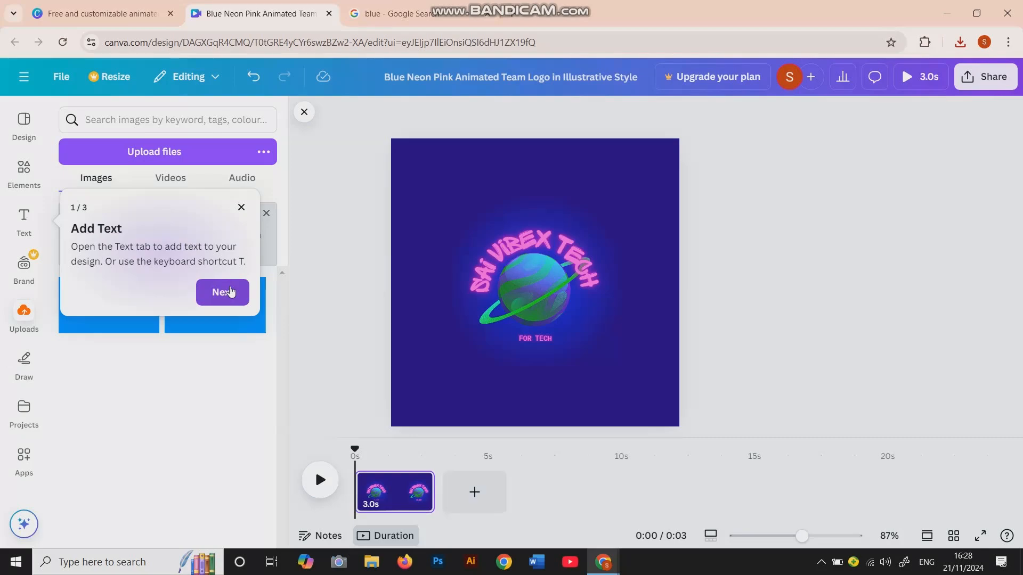
Advance the onboarding tips and play the logo animation to check the edited title and tagline.
left_click(231, 292)
left_click(320, 481)
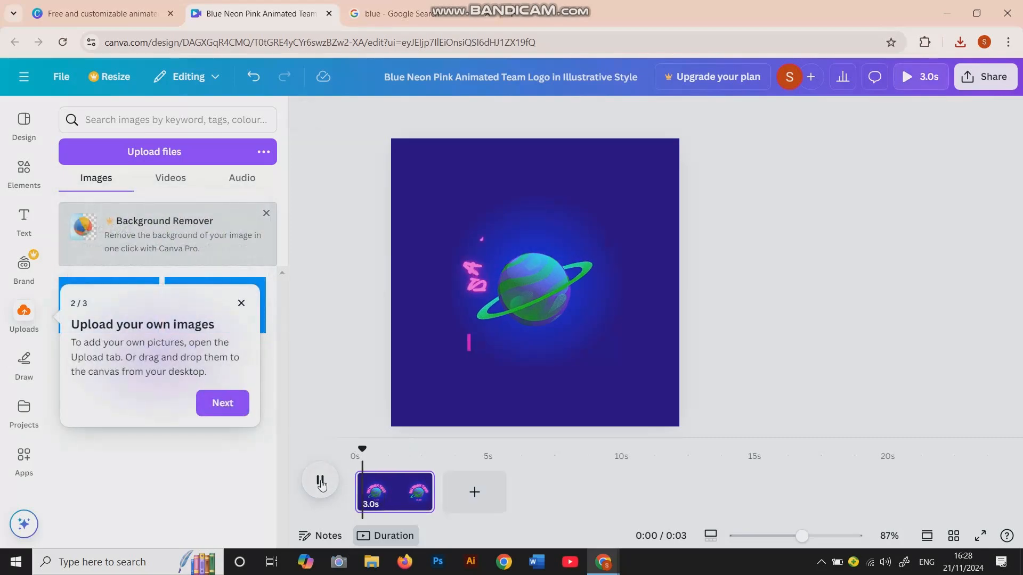
left_click(320, 481)
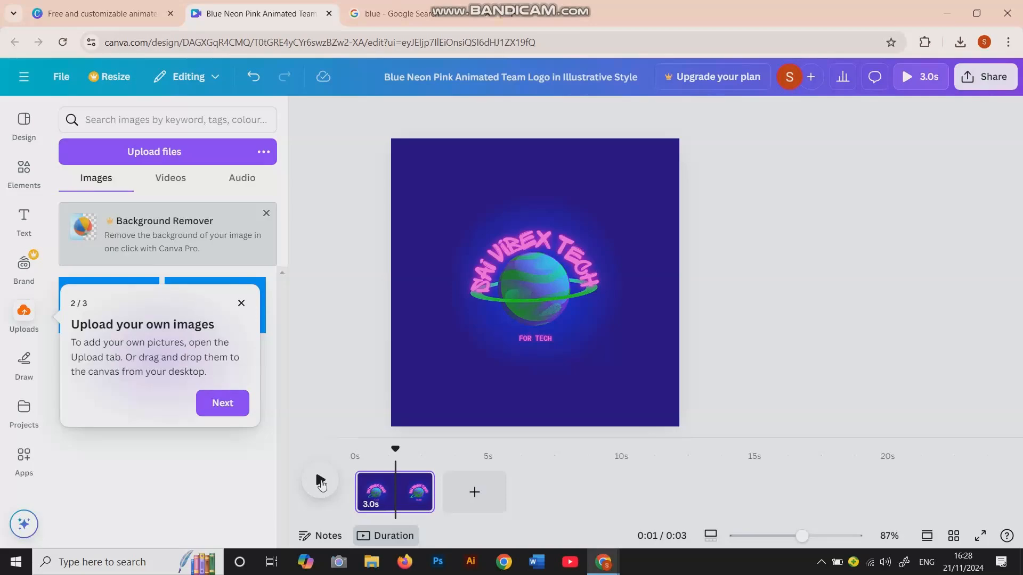
left_click(320, 481)
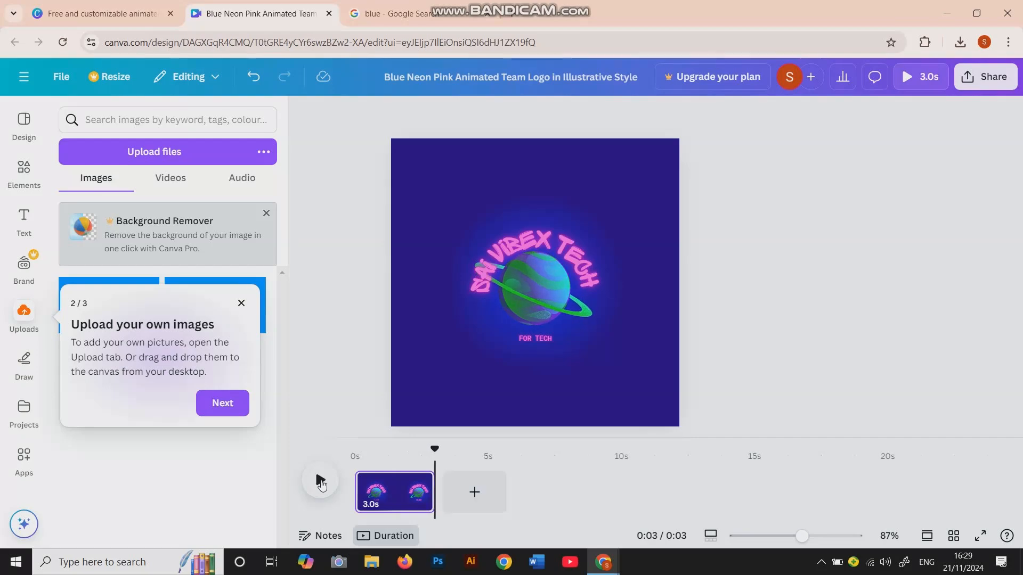
left_click(320, 481)
left_click(534, 288)
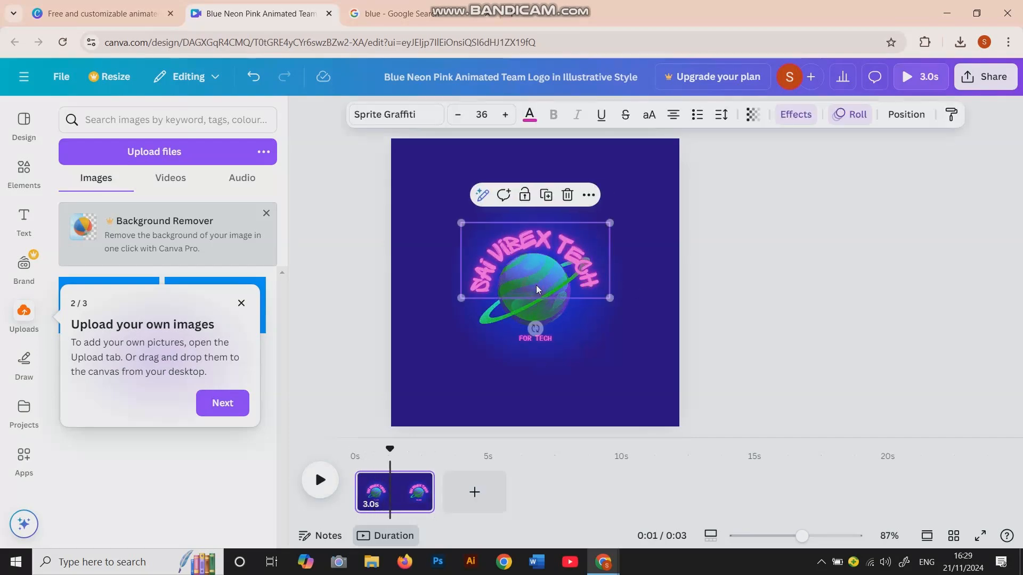
left_click(1001, 292)
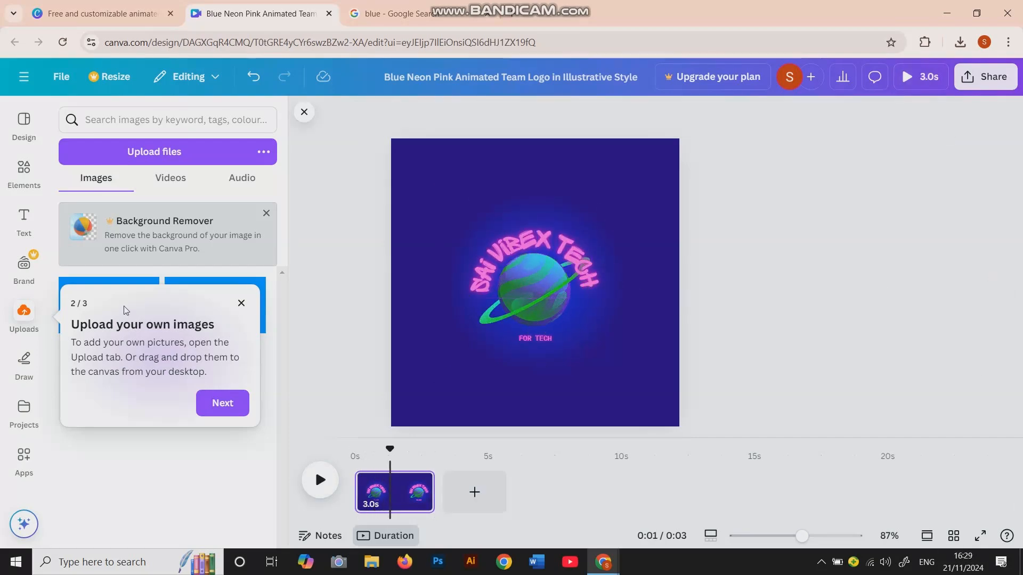
Change the page background to the bright cyan document colour and preview the recoloured animation.
left_click(219, 405)
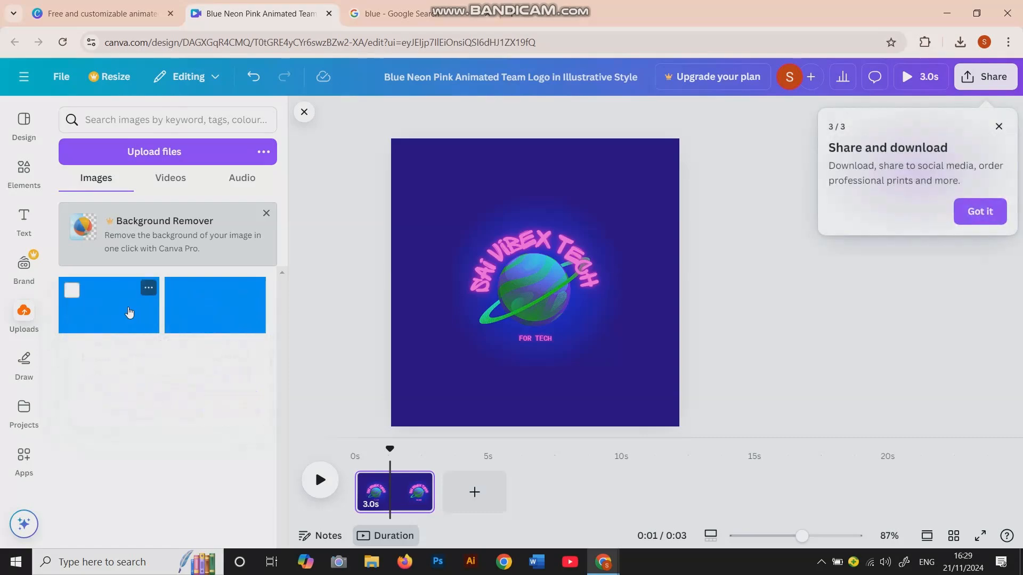
left_click(656, 409)
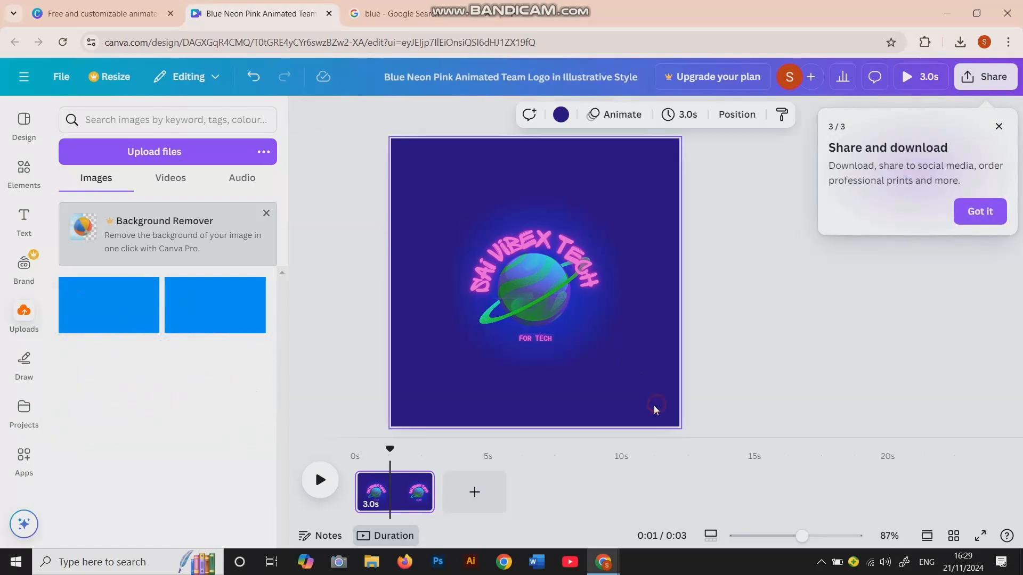
left_click(560, 115)
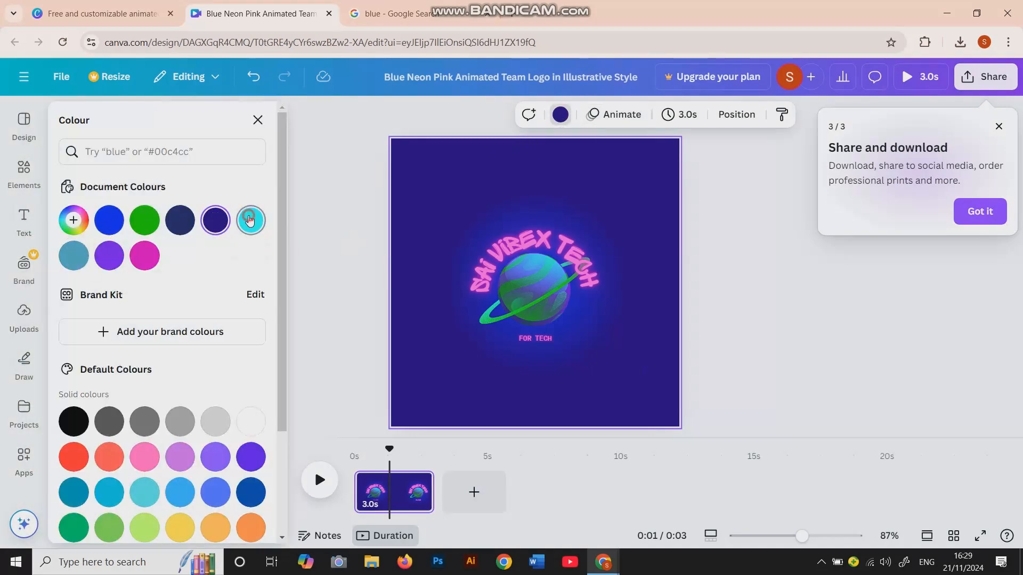
left_click(250, 221)
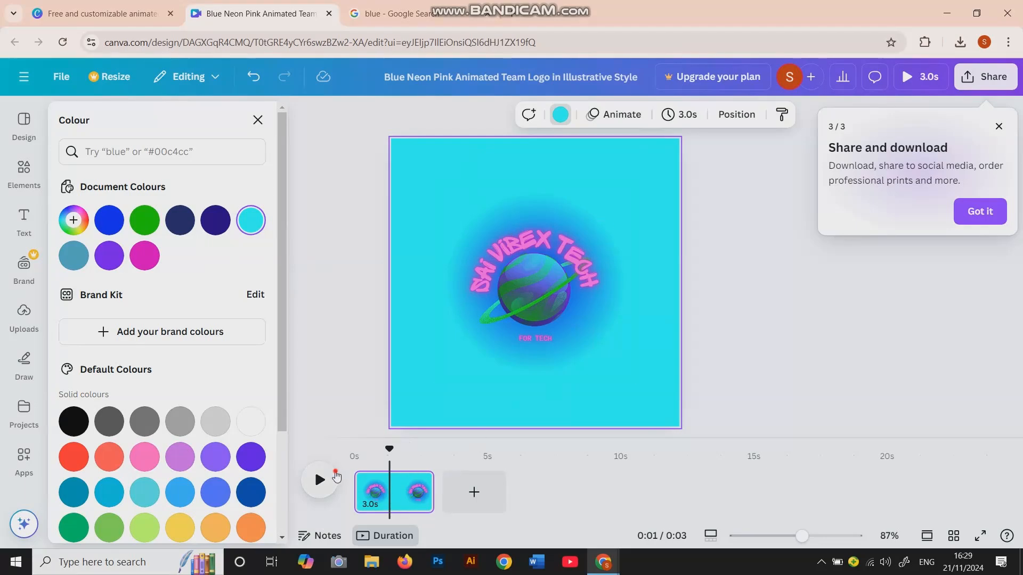
left_click(320, 479)
Download the finished animated logo as an MP4 video.
left_click(985, 77)
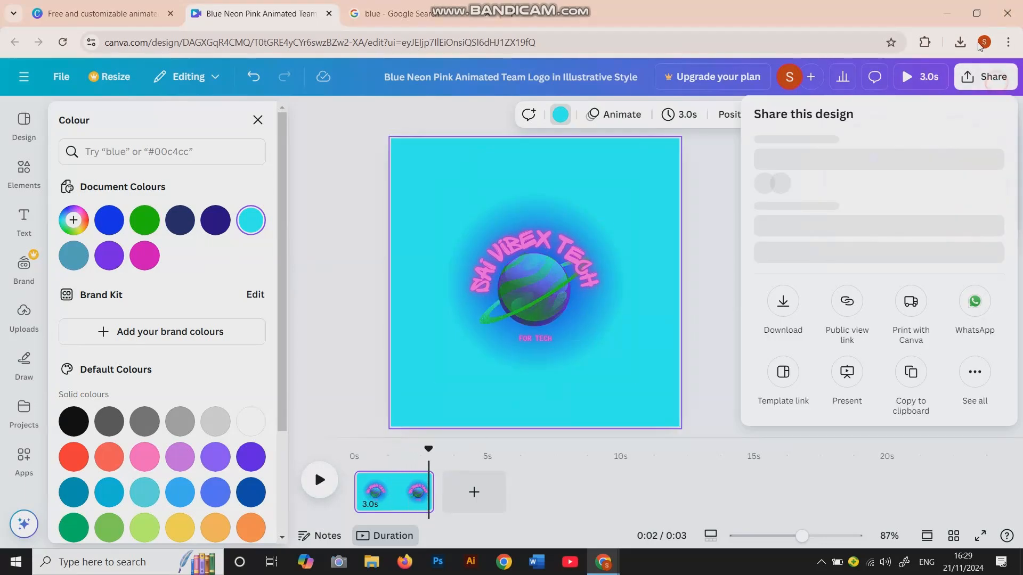
left_click(783, 347)
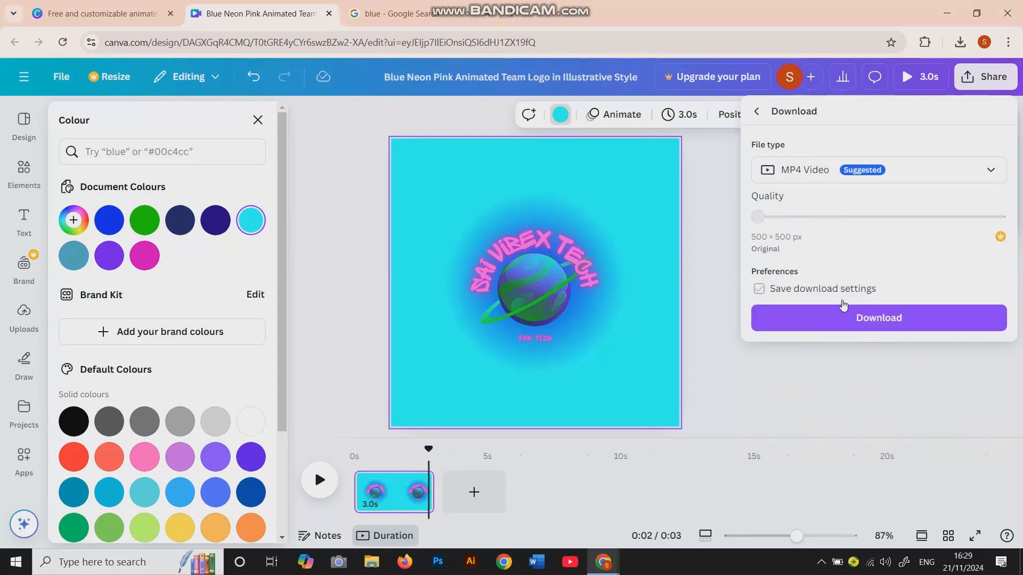
left_click(850, 313)
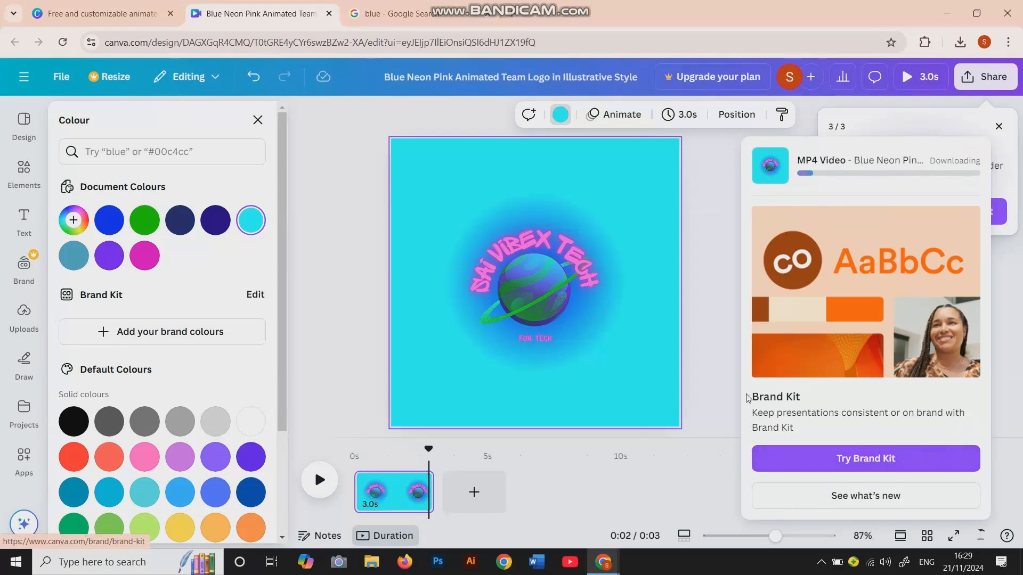
Close the remaining editor tip, return to the templates browser tab and close the Blue Neon Pink template preview.
left_click(1000, 125)
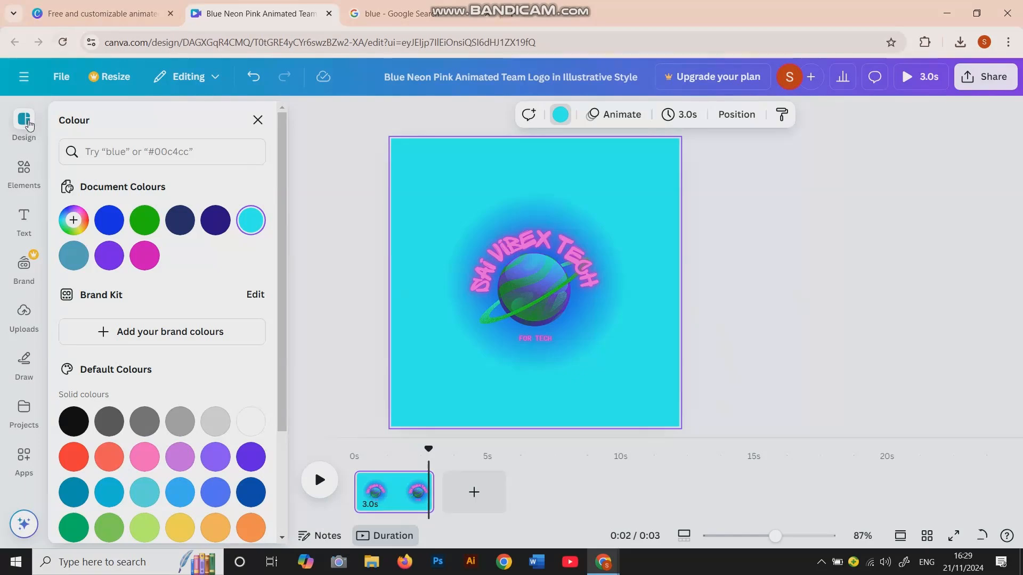
left_click(26, 124)
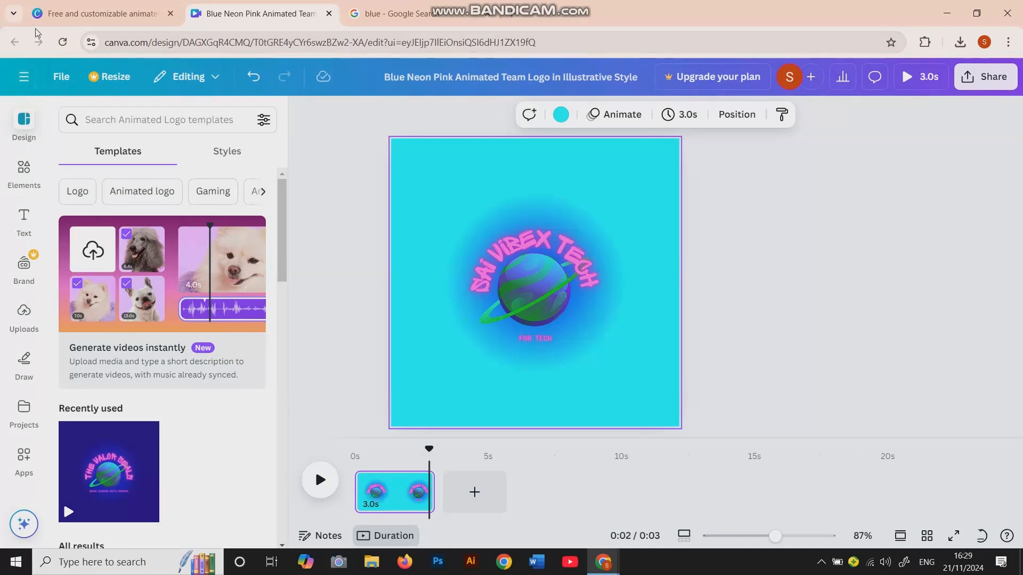
left_click(92, 7)
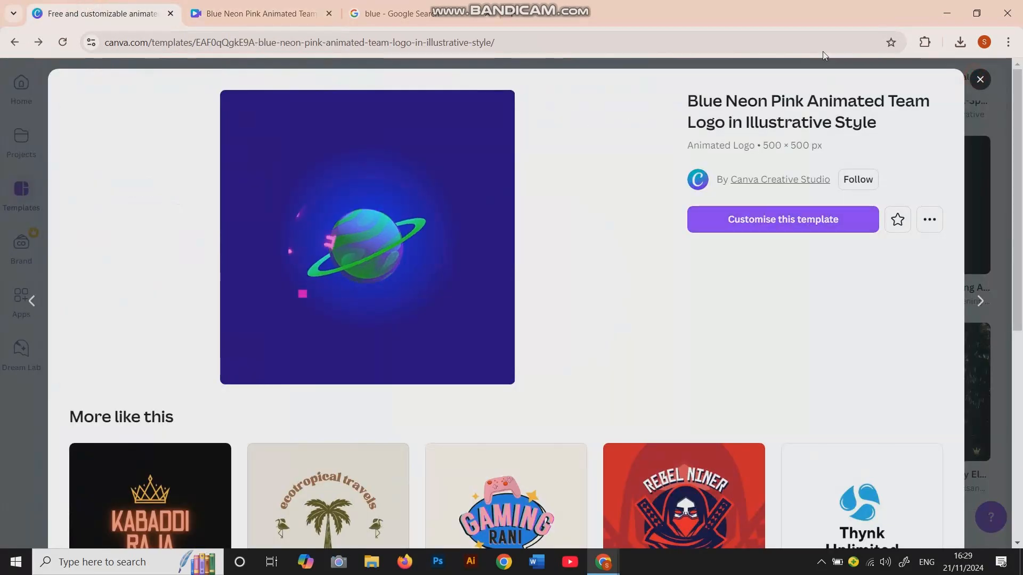
left_click(979, 81)
Search the Canva templates for "logo for youtube channel" and open the suggested Purple and Blue Professional Gamer YouTube Channel Logo results.
left_click(697, 76)
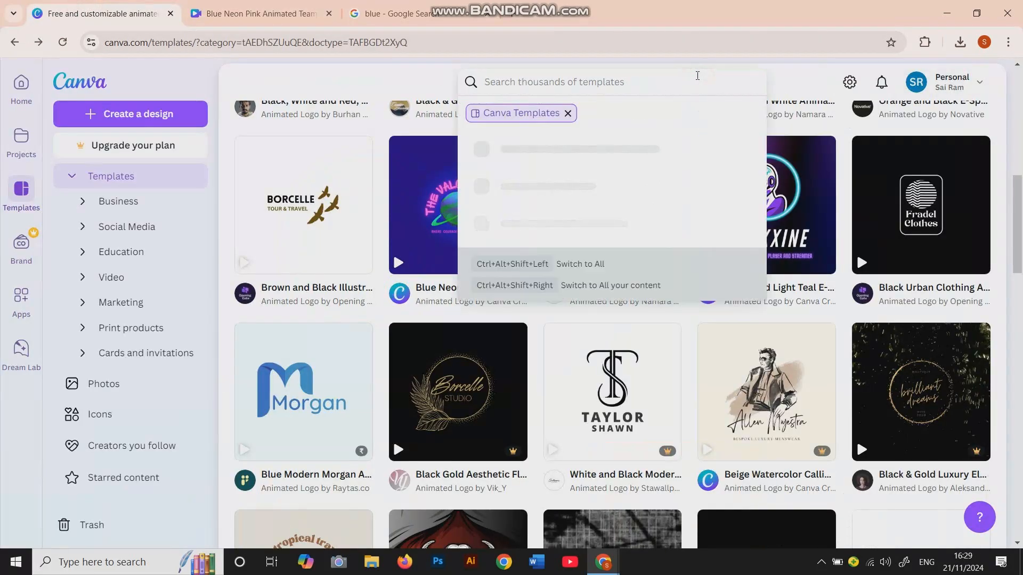
type("l")
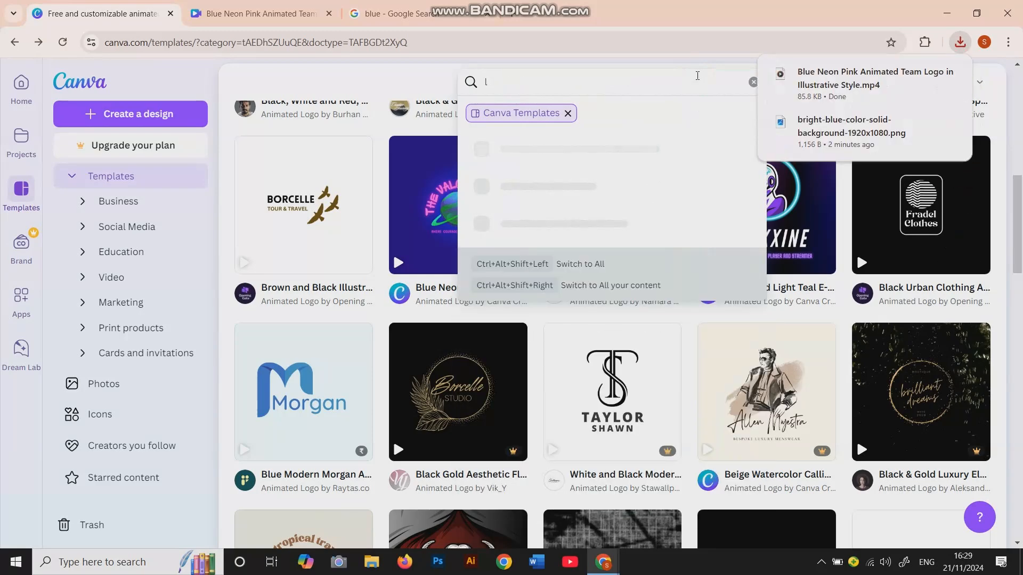
type("g")
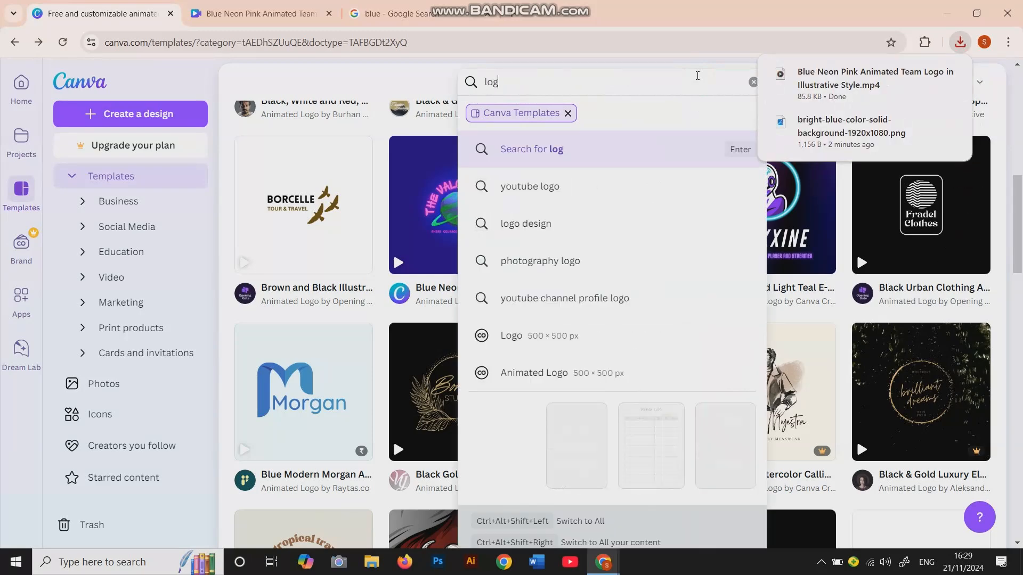
type("go")
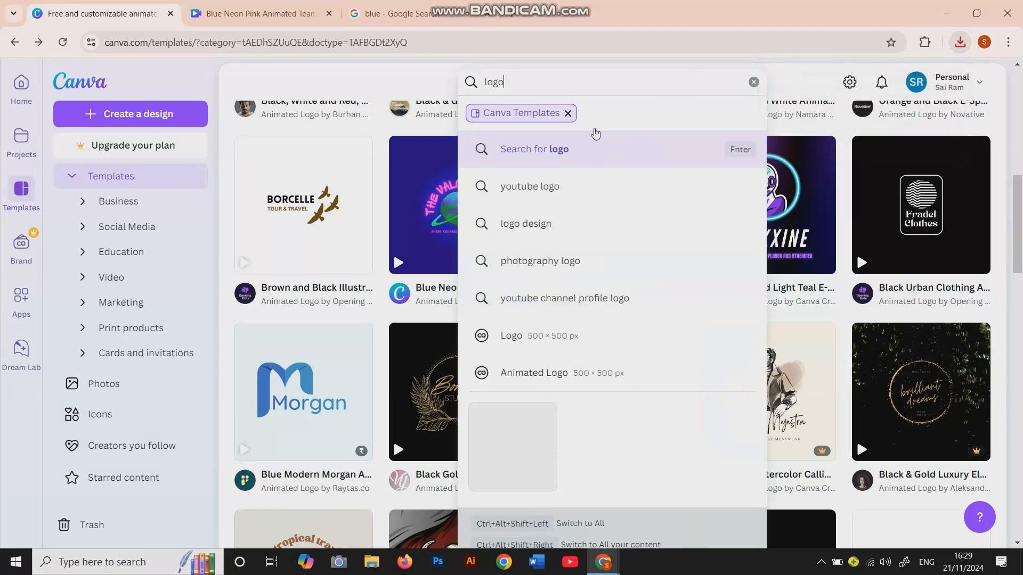
type(" for")
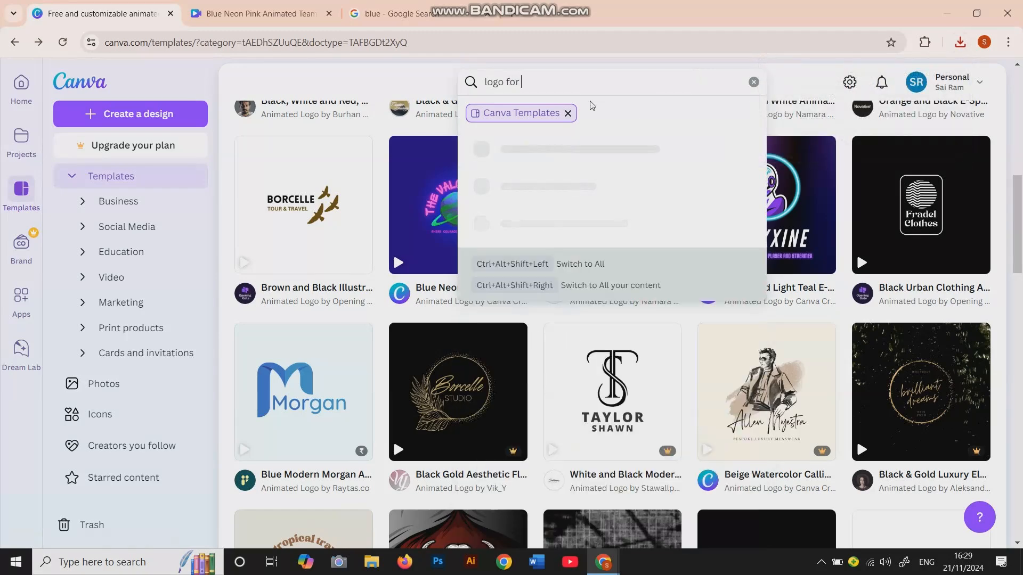
type(" youtube channel")
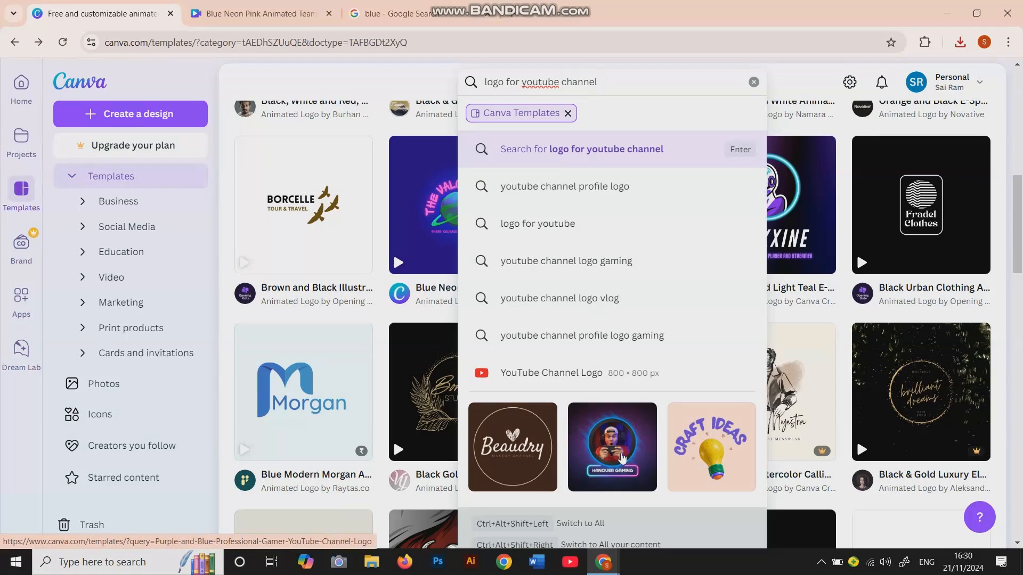
left_click(622, 458)
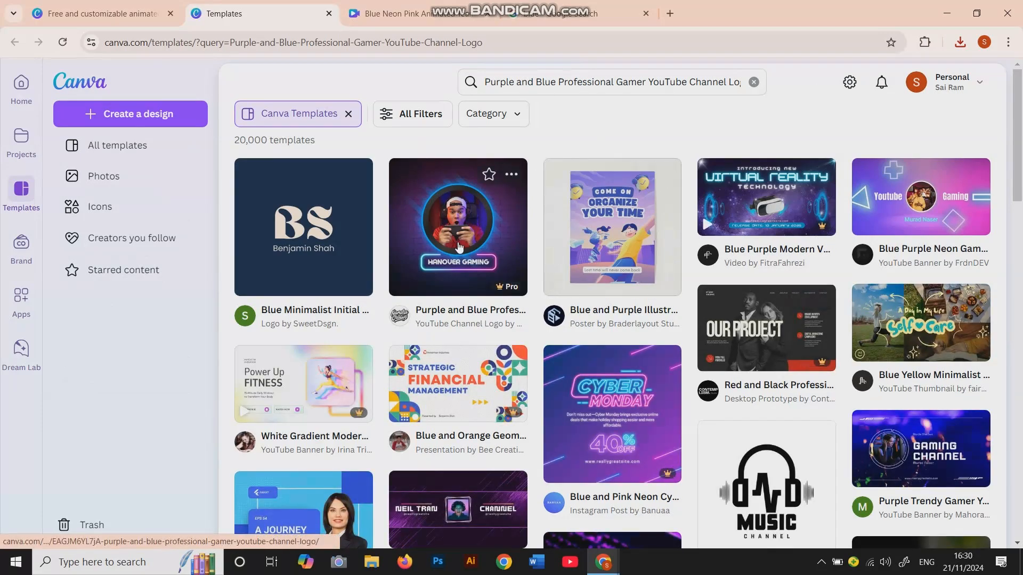
Look through the template results for a logo that suits a tech YouTube channel.
scroll(467, 329, "down", 5)
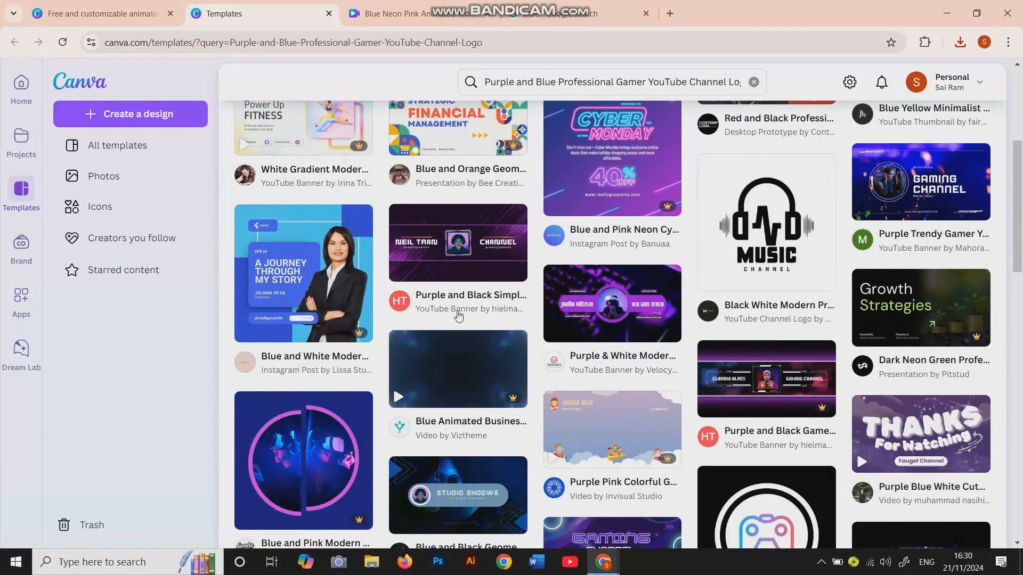
scroll(503, 322, "down", 2)
scroll(662, 432, "down", 3)
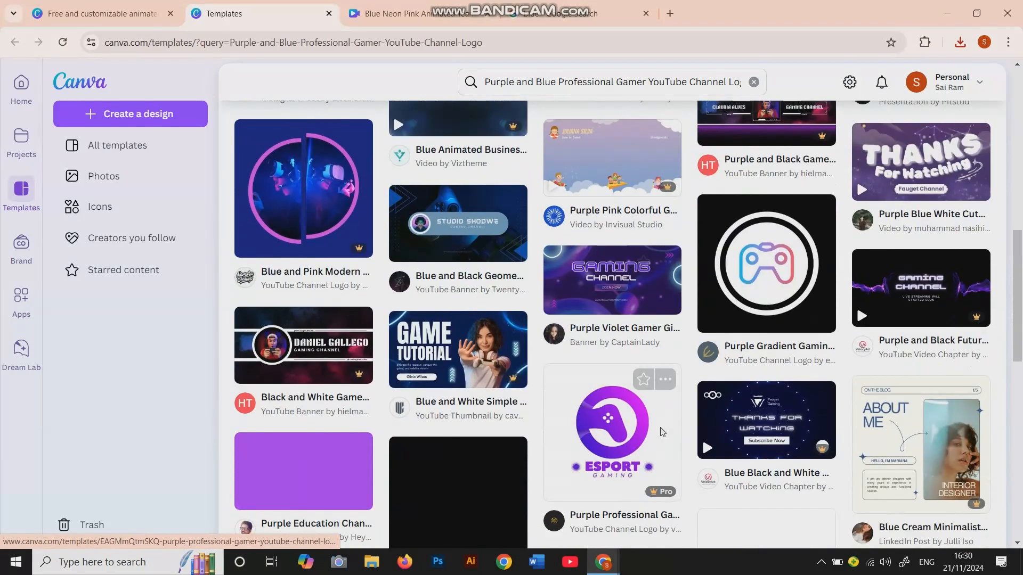
scroll(662, 432, "down", 1)
scroll(397, 376, "down", 3)
scroll(396, 377, "down", 2)
scroll(478, 398, "down", 4)
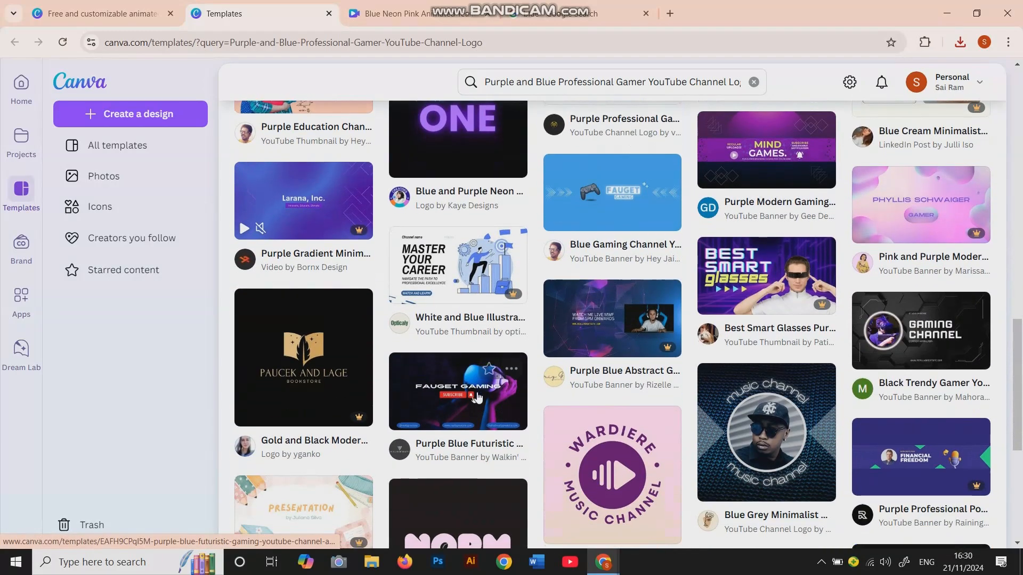
scroll(477, 398, "down", 2)
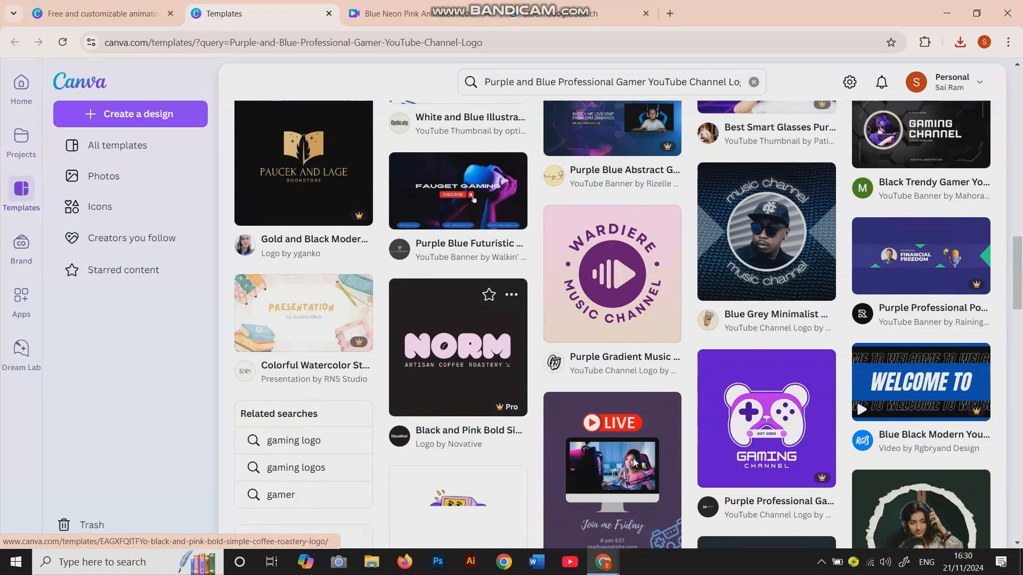
scroll(786, 412, "down", 3)
scroll(786, 412, "down", 4)
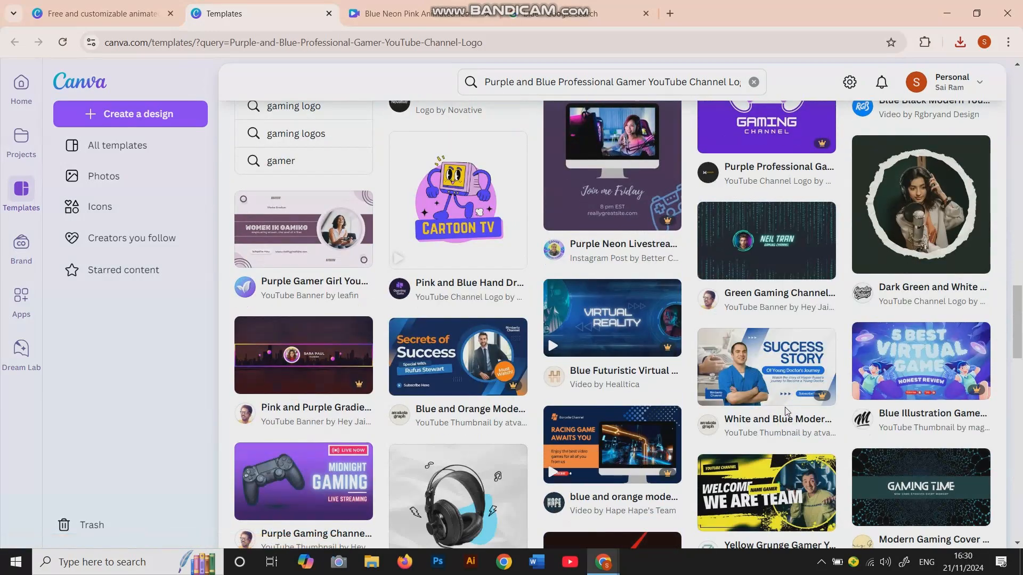
scroll(595, 395, "down", 8)
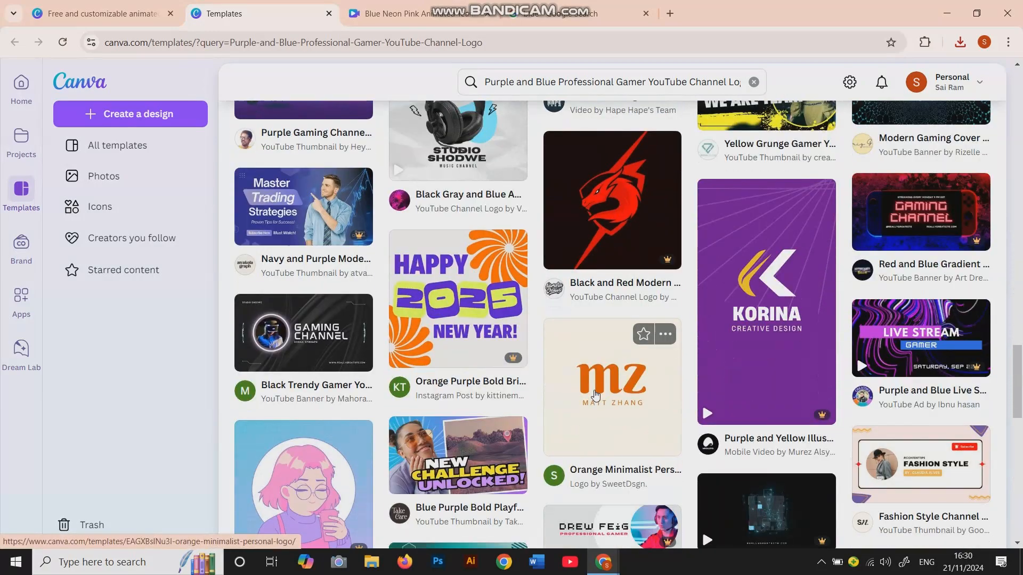
scroll(596, 395, "down", 4)
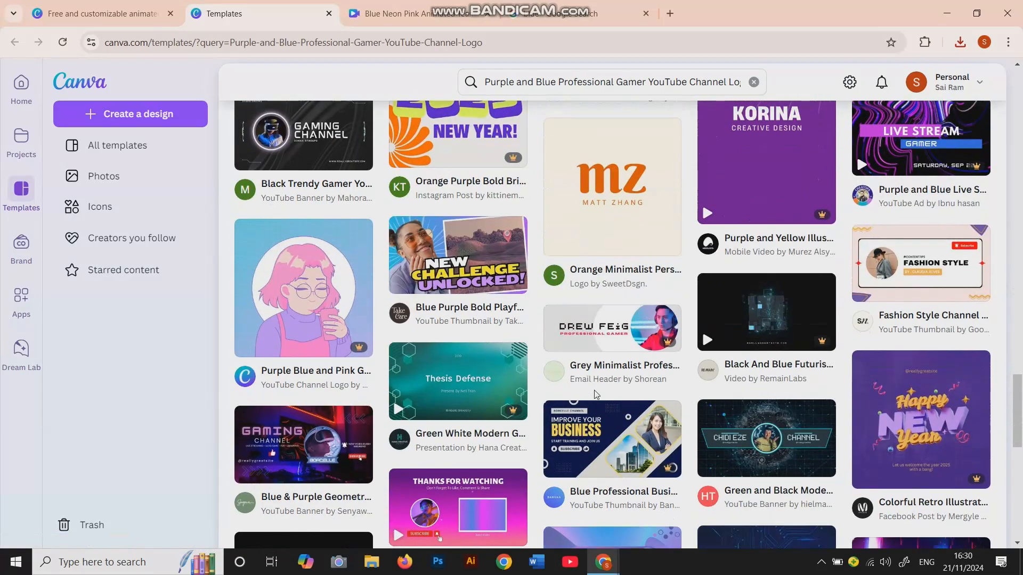
scroll(596, 395, "down", 3)
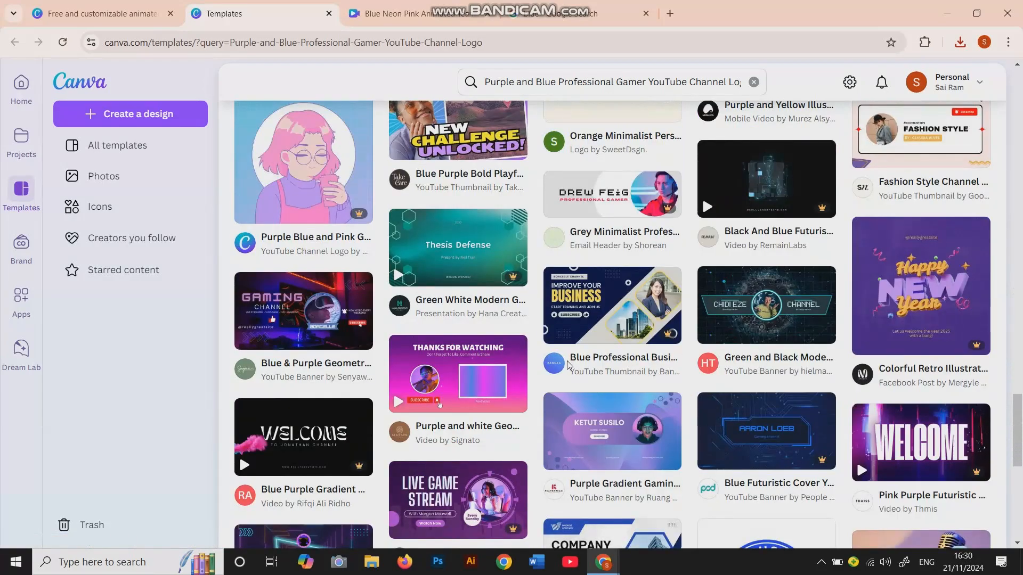
scroll(568, 366, "down", 1)
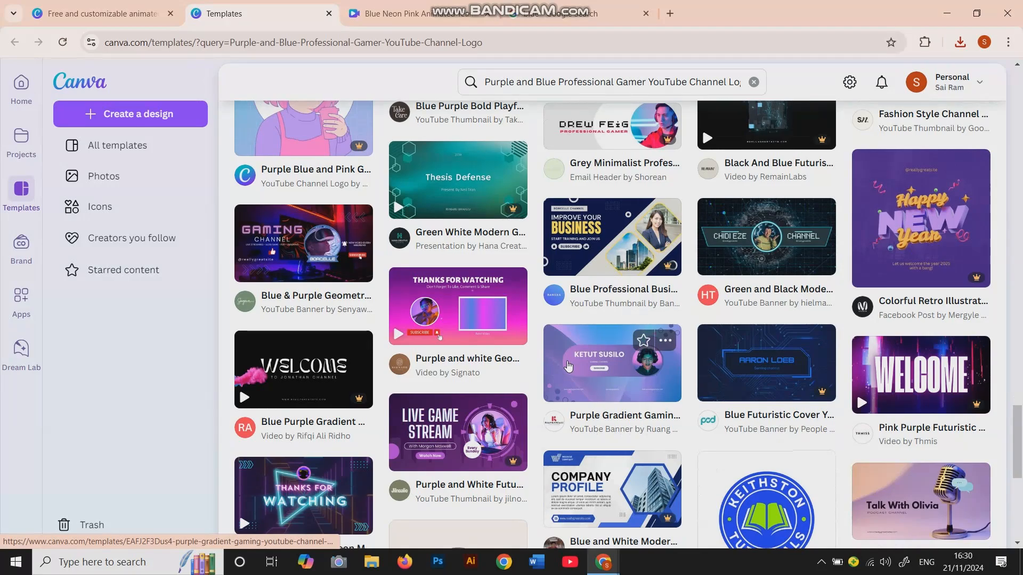
scroll(567, 366, "down", 3)
scroll(565, 393, "down", 2)
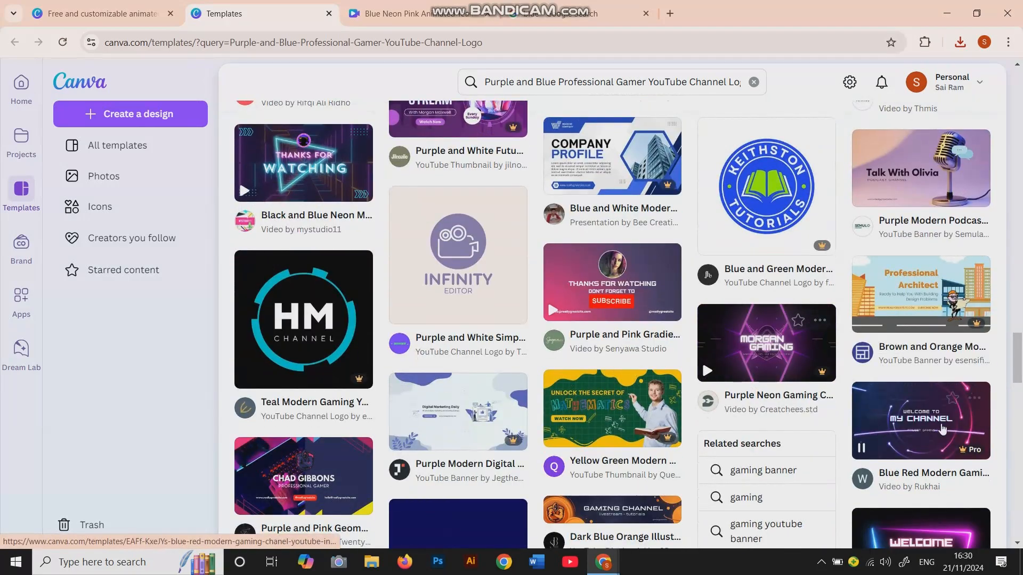
scroll(656, 367, "down", 3)
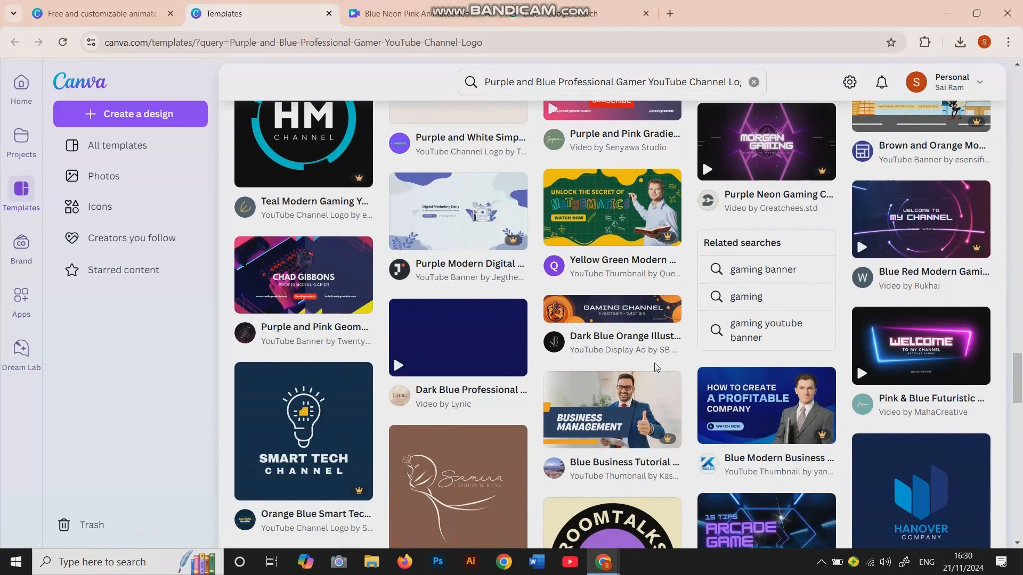
scroll(658, 369, "down", 1)
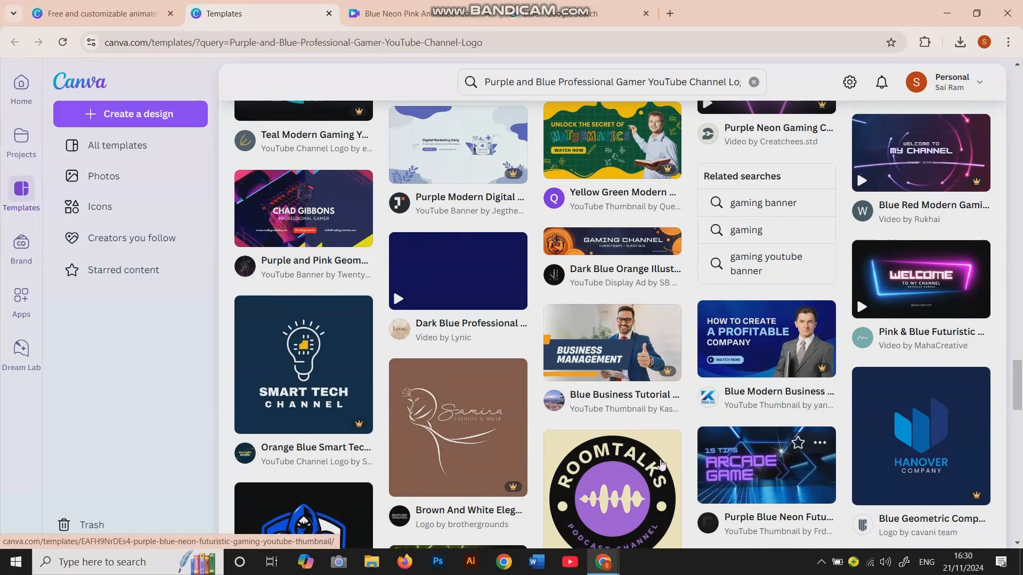
Open the Green and Blue Modern Youtube Channel Tech Review Logo template from the results for customising.
scroll(617, 476, "down", 2)
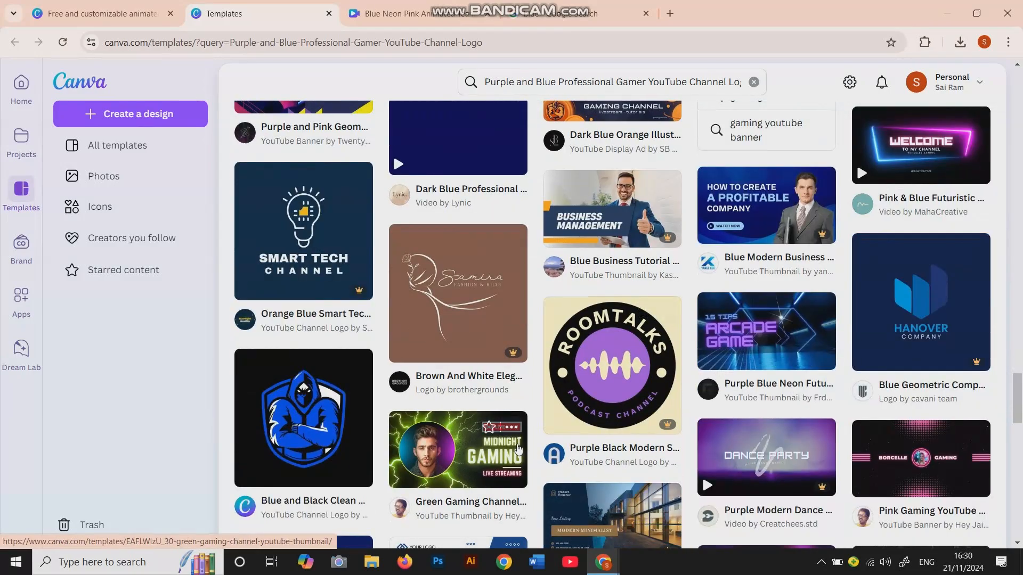
scroll(518, 458, "down", 4)
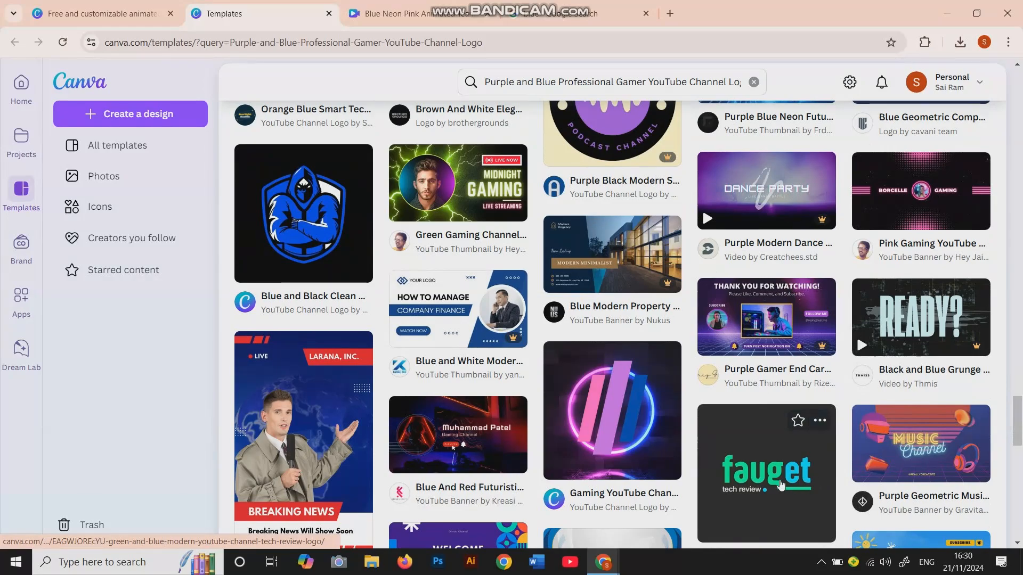
left_click(770, 482)
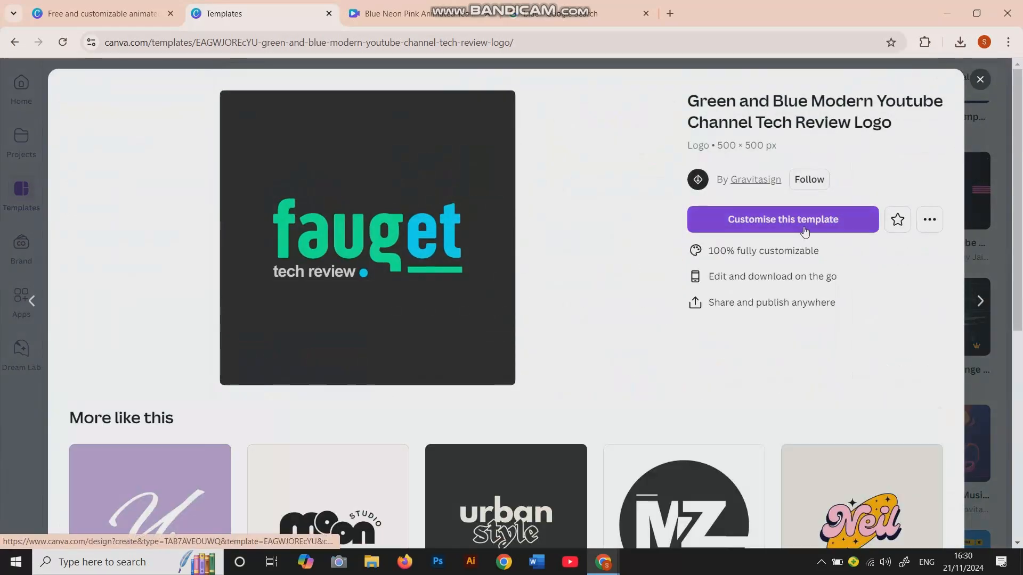
left_click(808, 226)
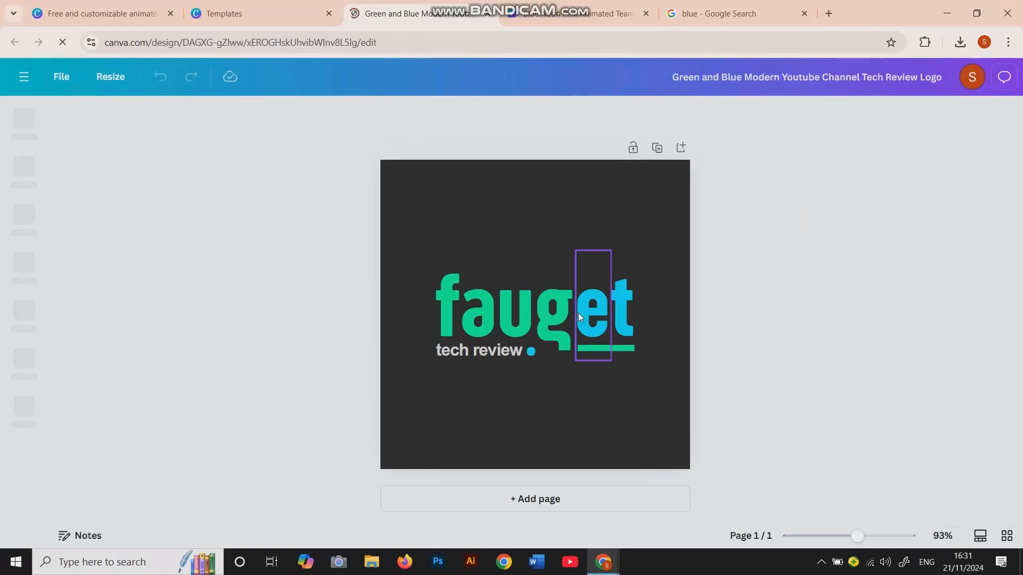
Replace the letters "f" and "u" of the green "faug" lettering with "s" and "i".
left_click(441, 306)
left_click_drag(452, 334, 445, 326)
double_click(445, 323)
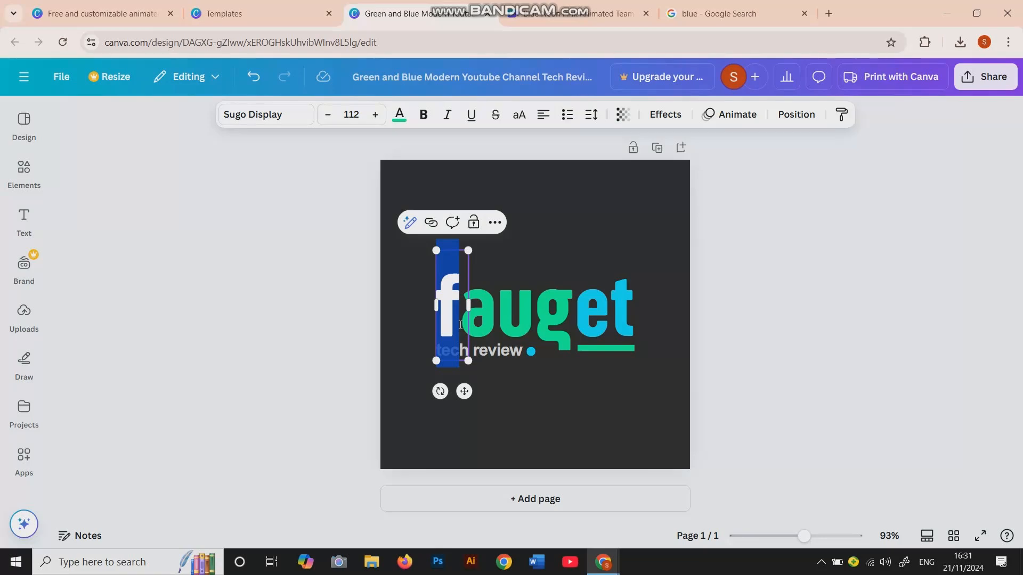
type("s")
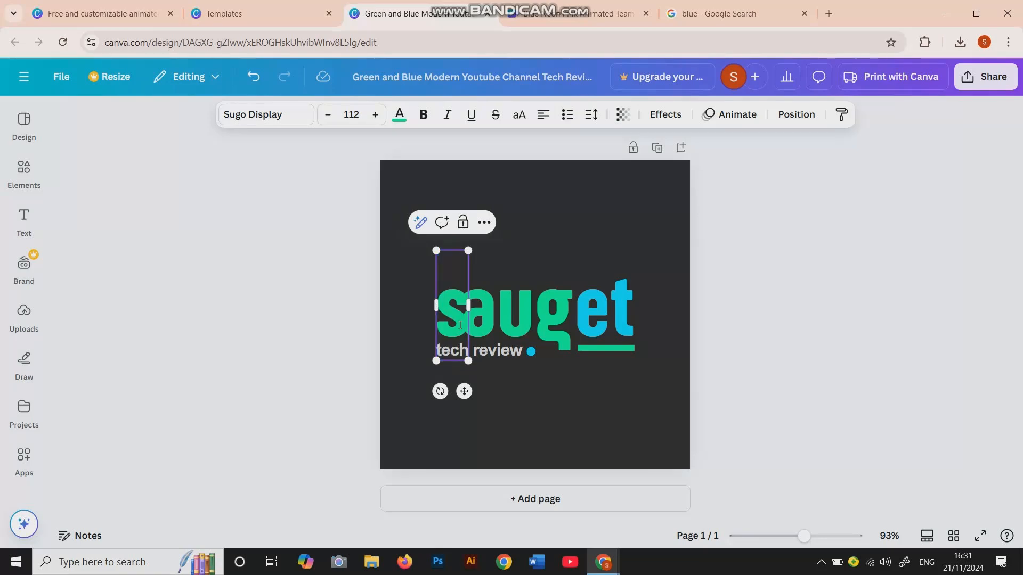
double_click(528, 316)
type("i")
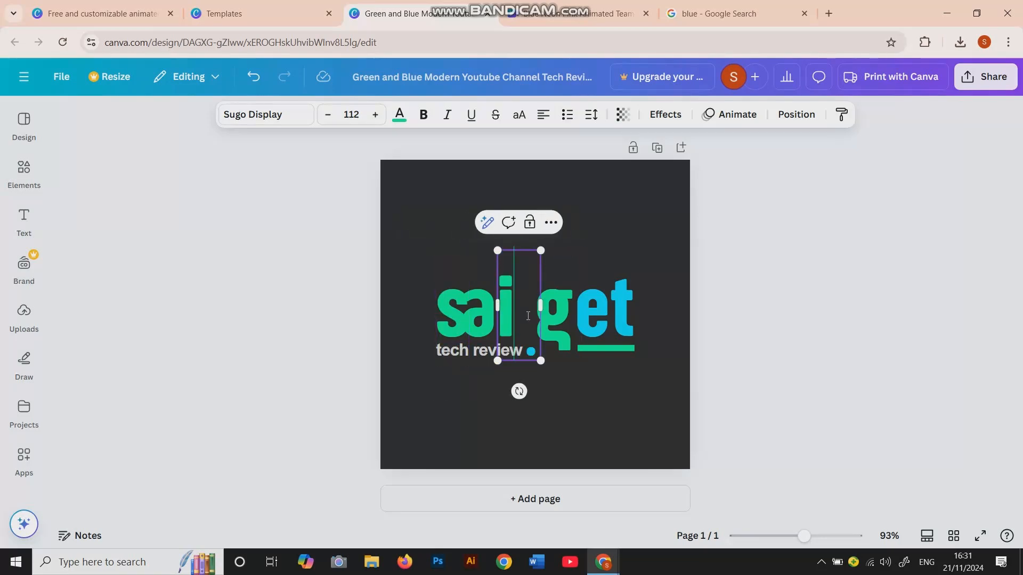
Replace the letters "g", "e" and "t" at the end of the logo word with "v", "i" and "b".
double_click(557, 321)
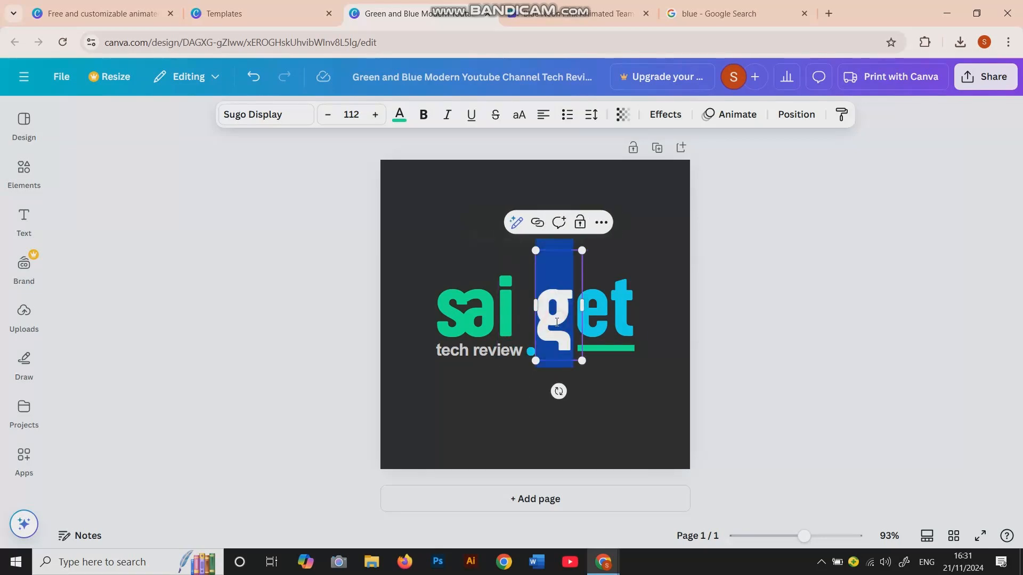
type("v")
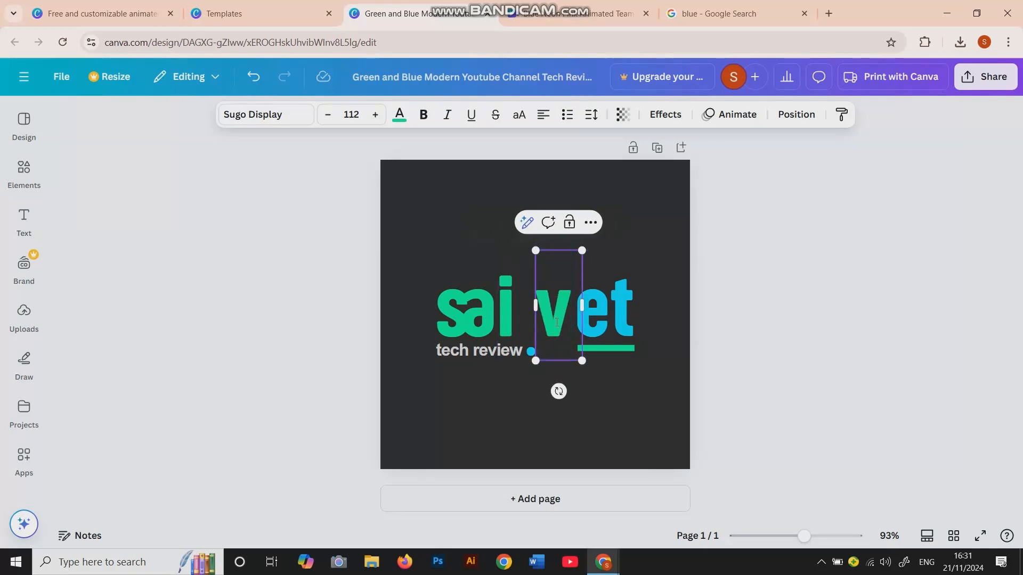
double_click(599, 318)
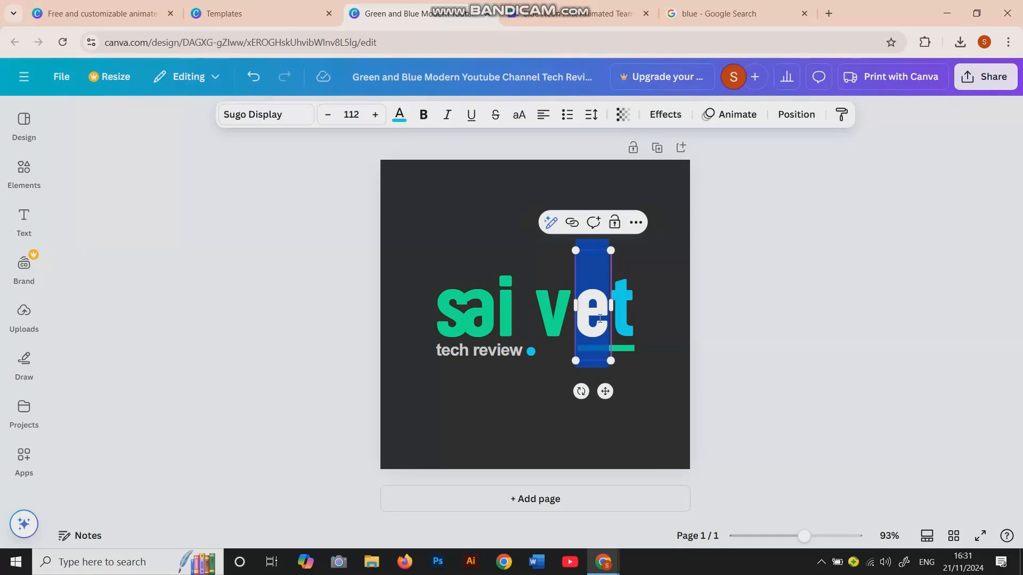
type("i")
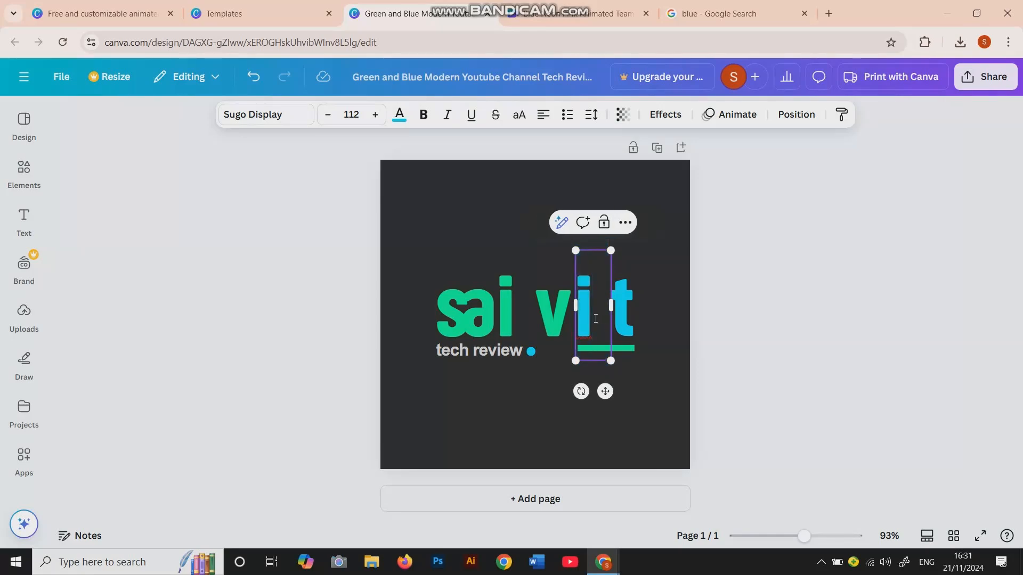
double_click(620, 318)
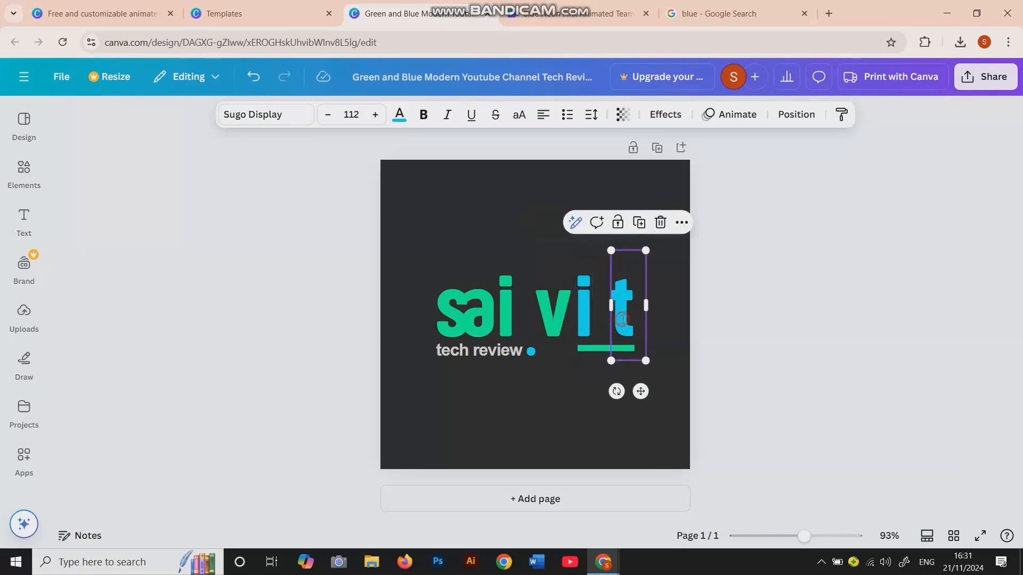
type("b")
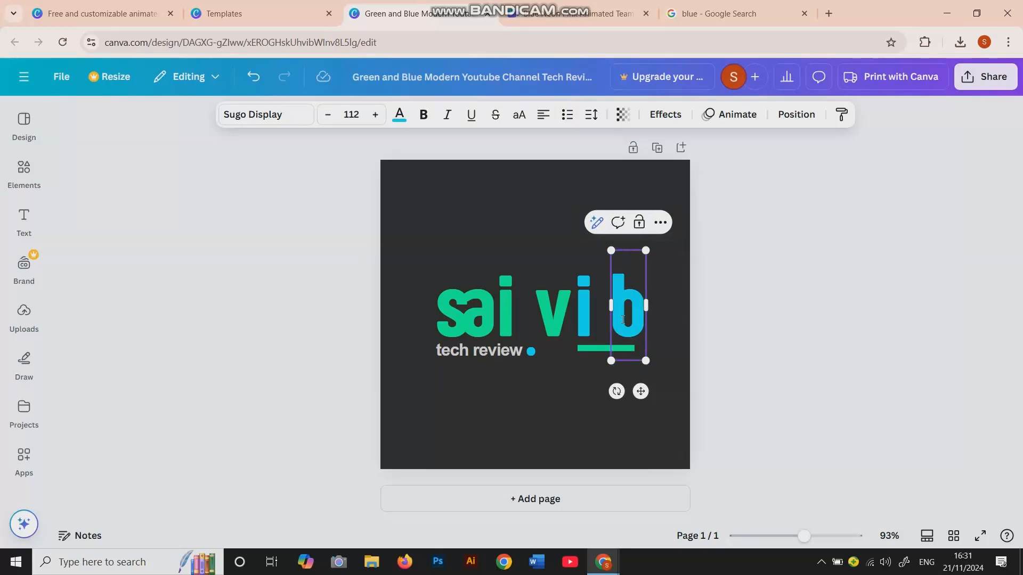
Close up the "vib" letters beside "sai" and add a copy of the blue "b", changed to "e", after it.
left_click_drag(555, 299, 599, 308)
left_click(625, 304)
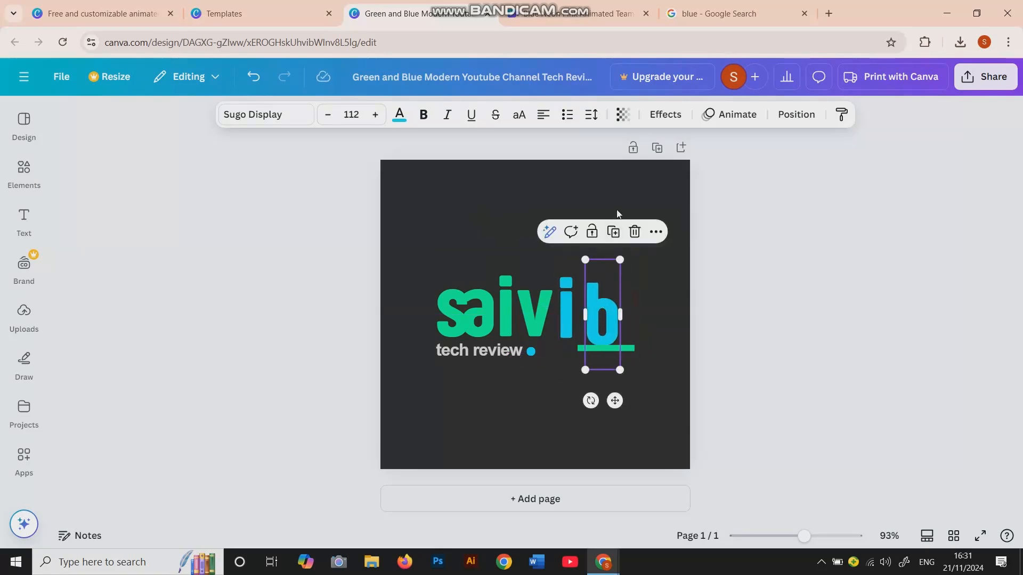
left_click(614, 231)
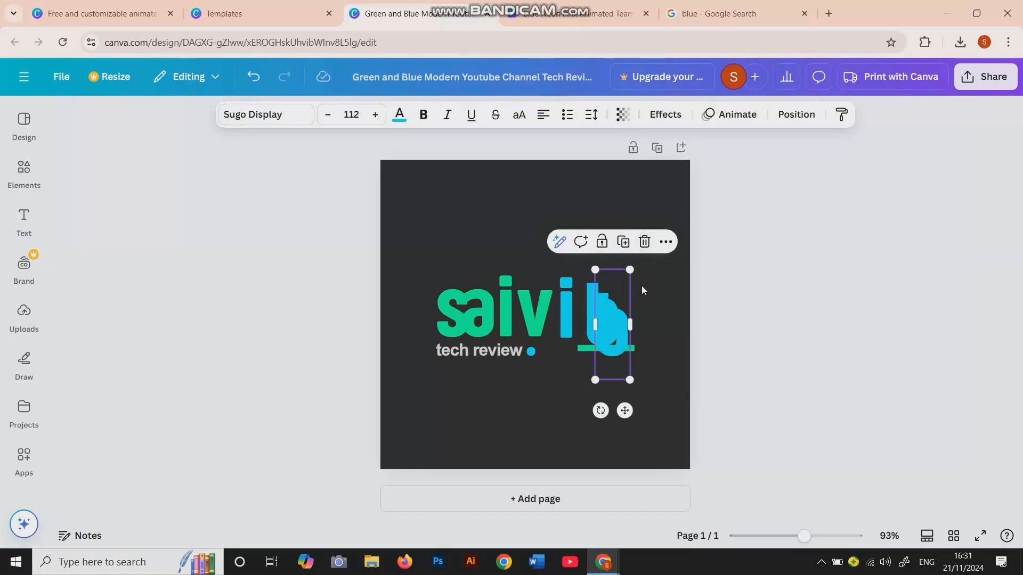
left_click_drag(621, 305, 646, 294)
double_click(632, 317)
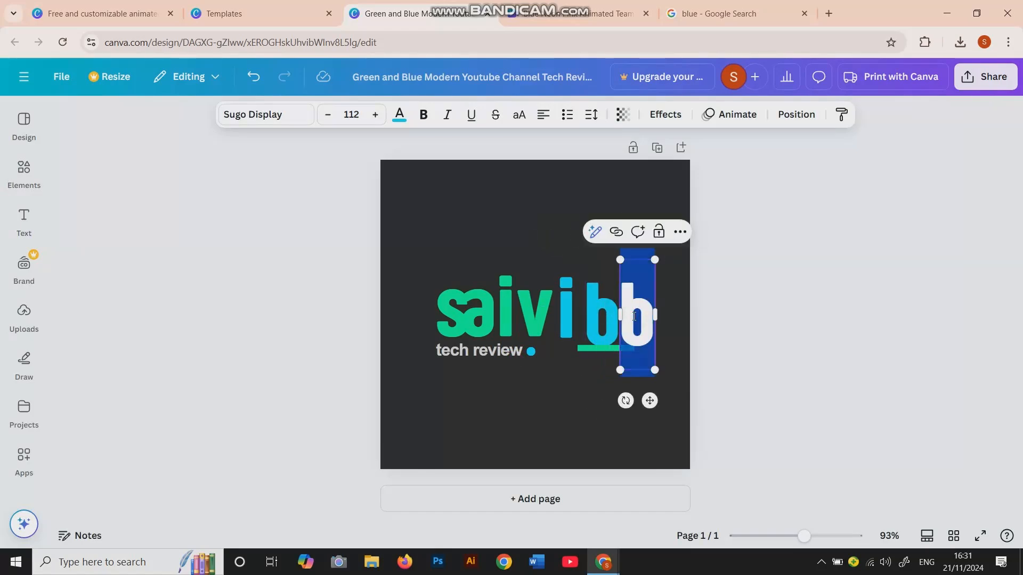
type("e")
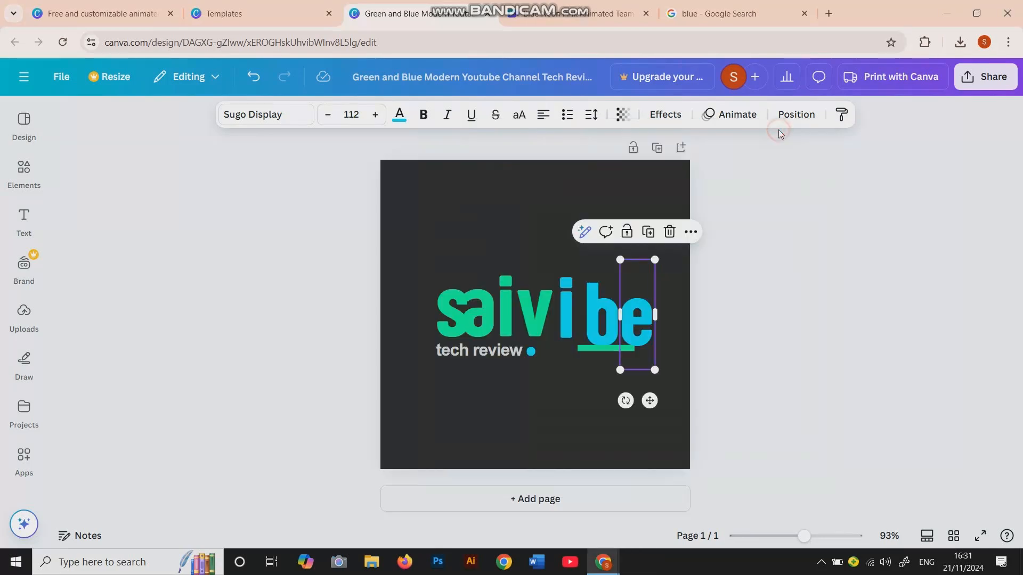
mouse_move(643, 312)
left_mouse_down()
mouse_move(600, 326)
mouse_move(637, 314)
left_mouse_up()
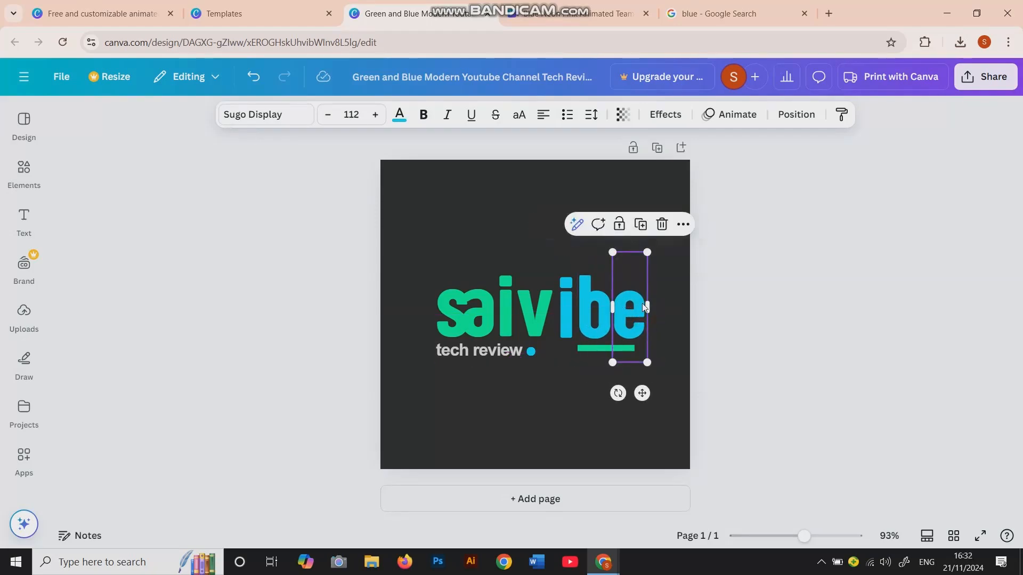
Duplicate the blue "e", change the copy to "x", and align it at the end of the logo word.
left_click(650, 234)
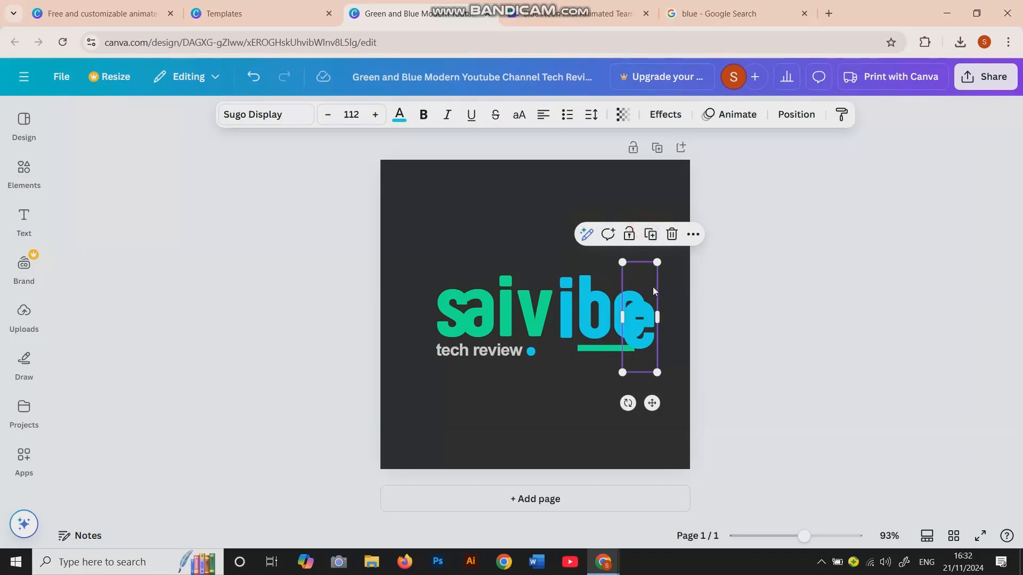
double_click(645, 320)
type("x")
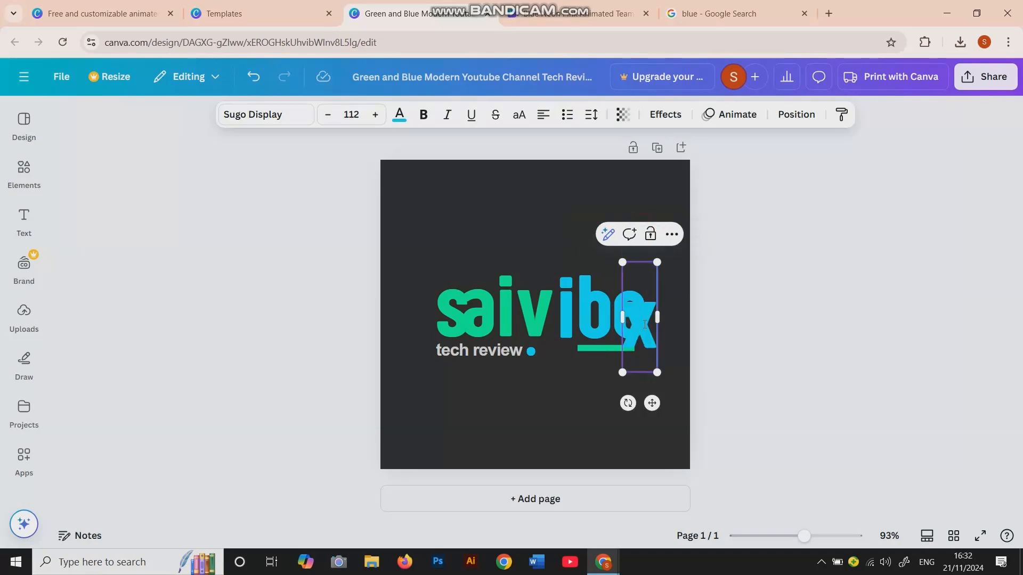
left_click(716, 283)
left_click_drag(637, 319, 658, 306)
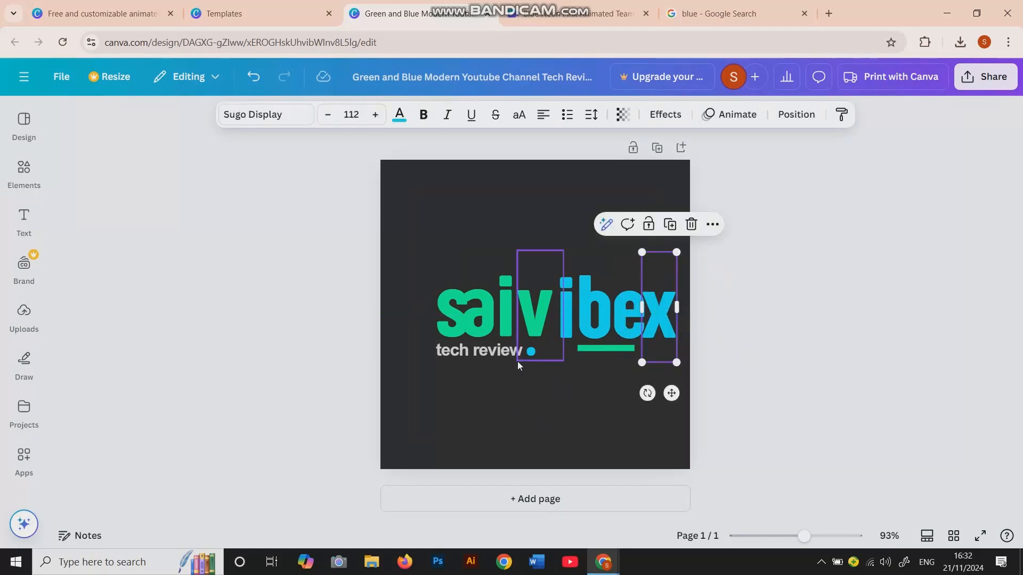
left_click(728, 250)
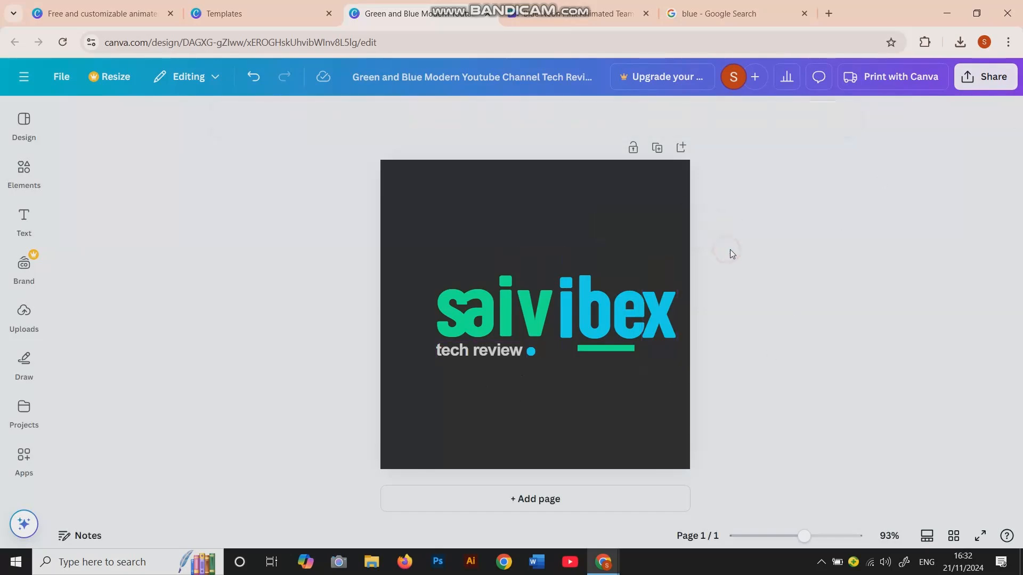
Close the logo design and look through the templates similar to the Green and Blue Tech Review logo.
left_click(487, 13)
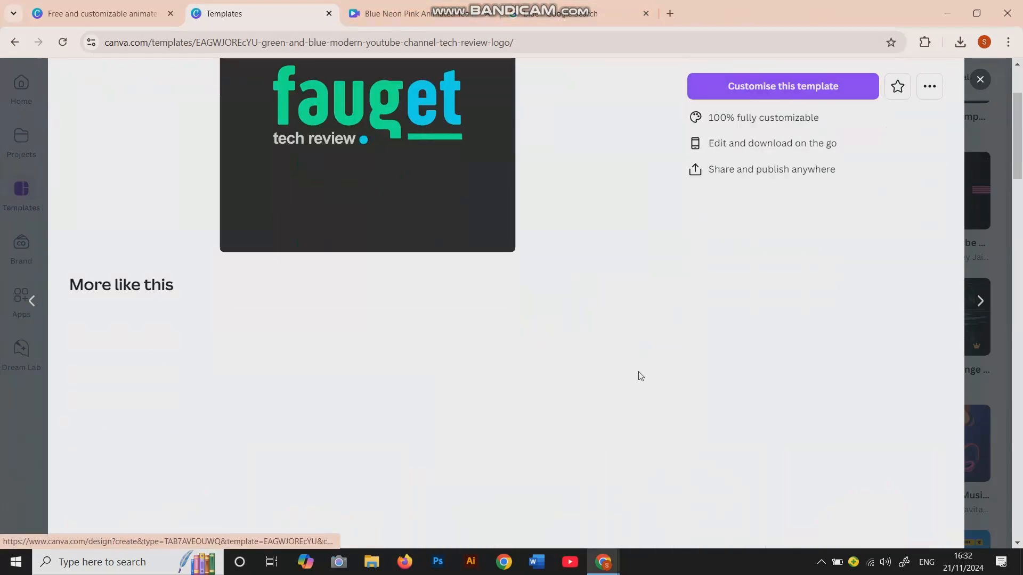
scroll(338, 364, "down", 2)
scroll(875, 406, "down", 3)
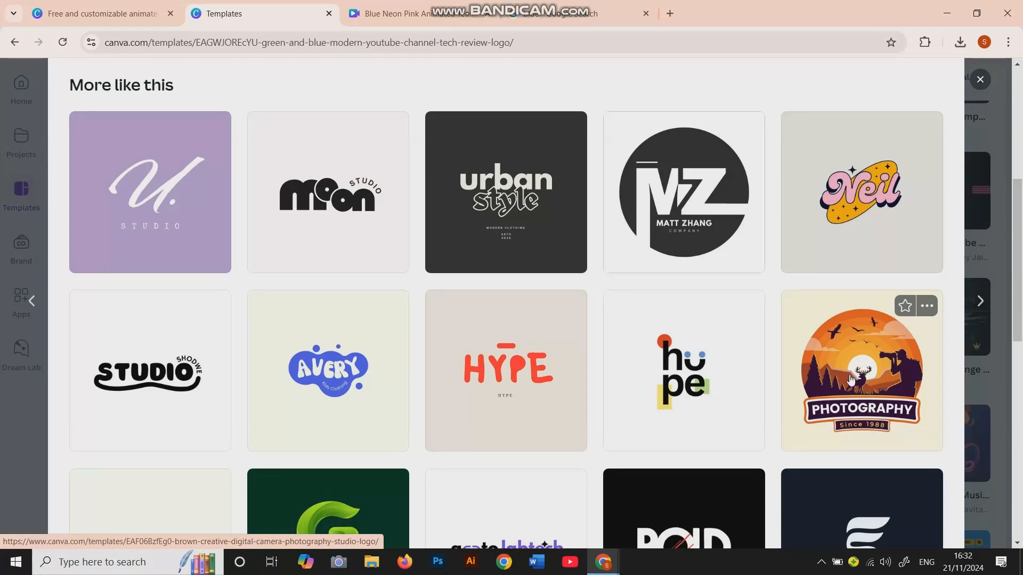
scroll(861, 381, "down", 2)
scroll(865, 393, "down", 3)
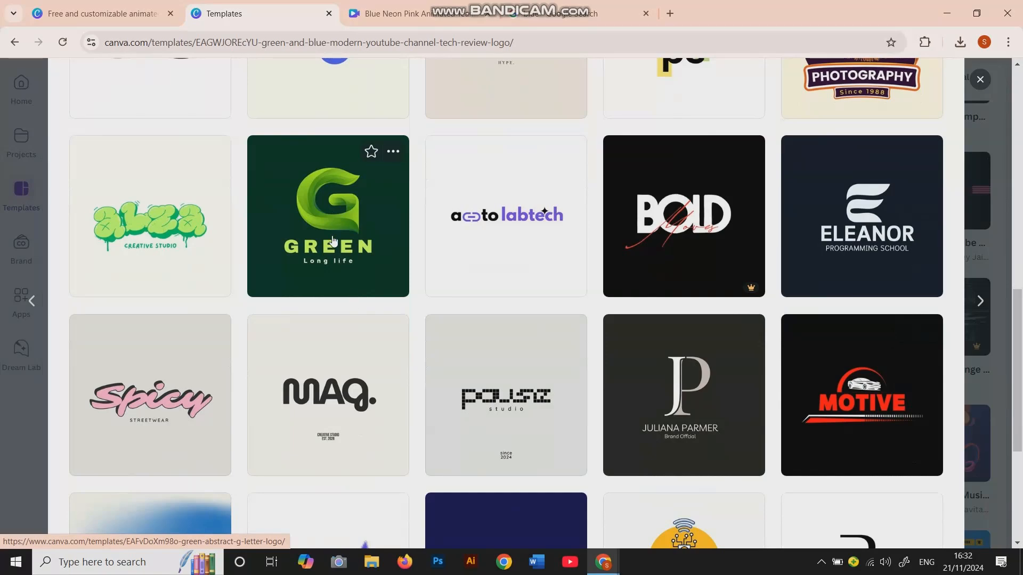
scroll(333, 242, "down", 2)
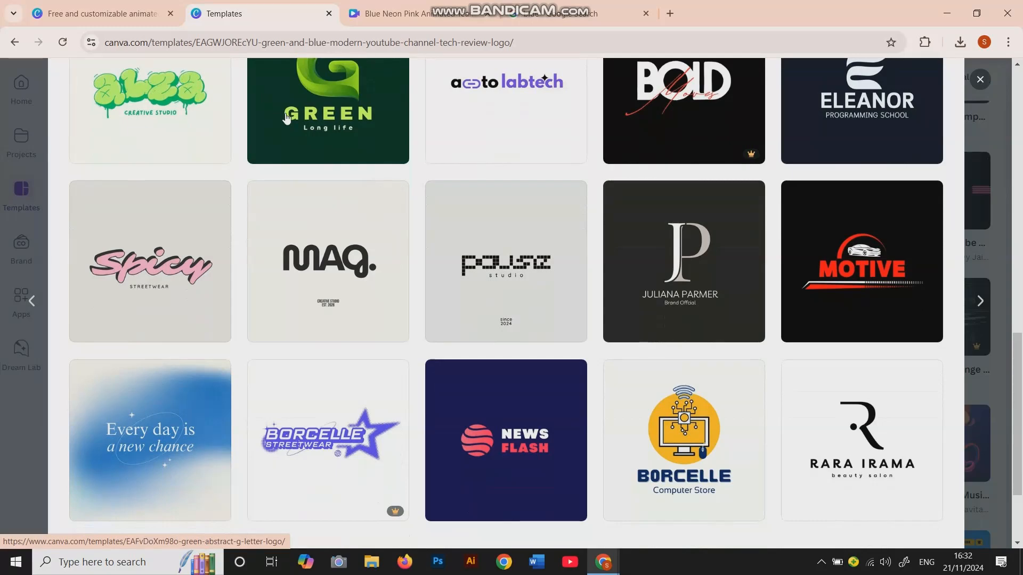
scroll(388, 136, "down", 1)
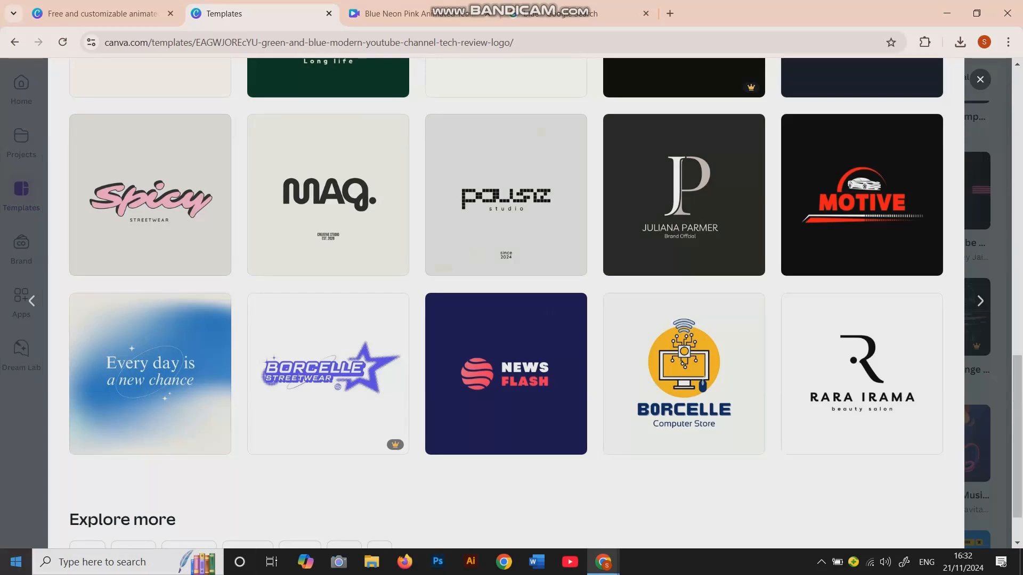
Switch to WhatsApp and show the Meta AI chat with the generated logos.
key("super")
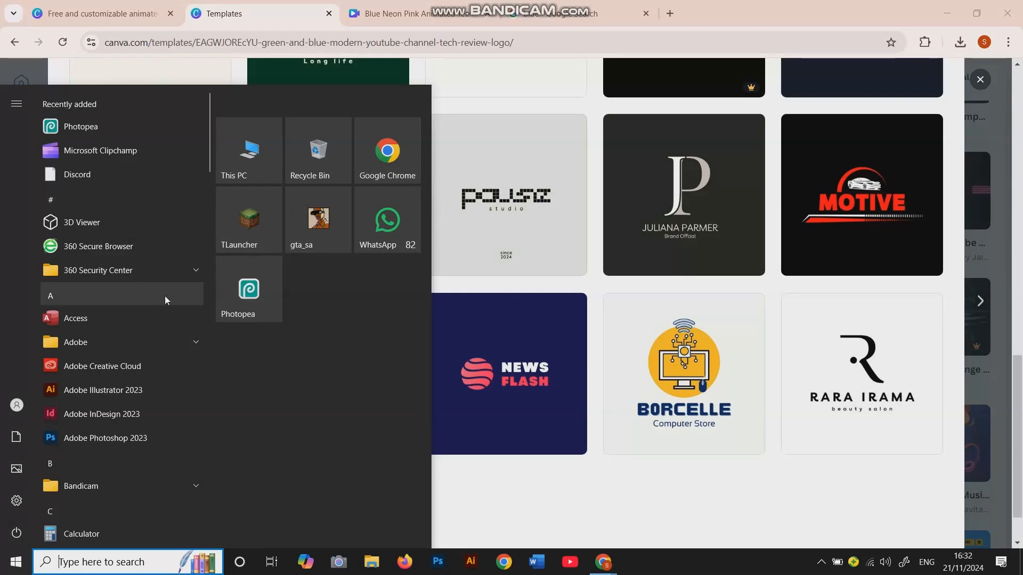
left_click(387, 219)
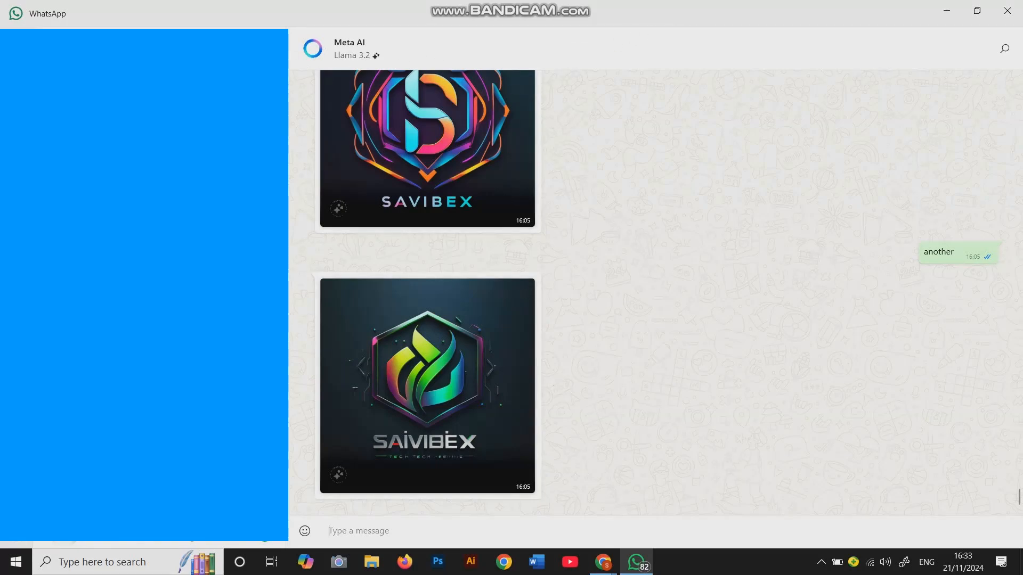
key("ctrl+plus")
key("ctrl+plus")
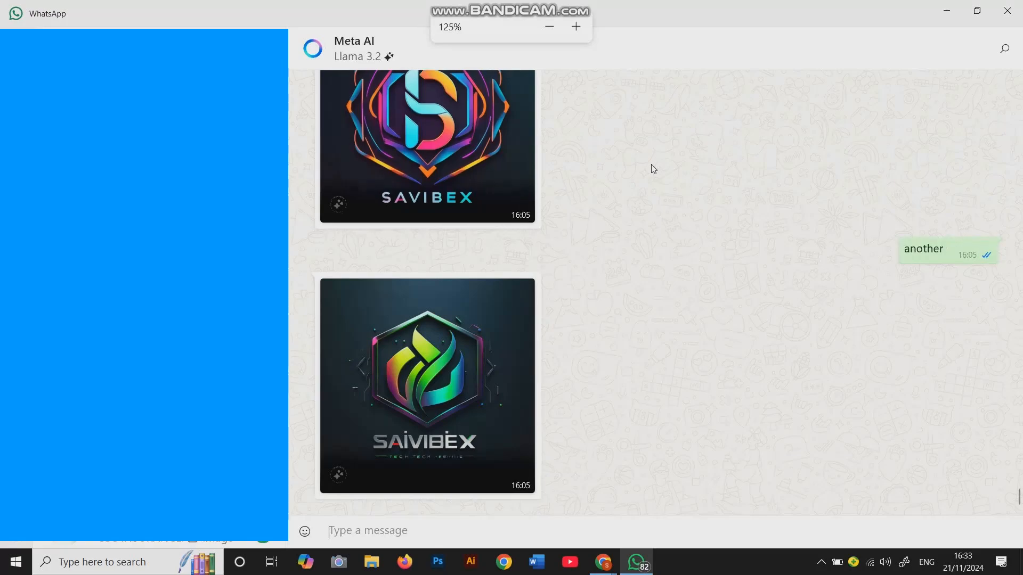
key("ctrl+minus")
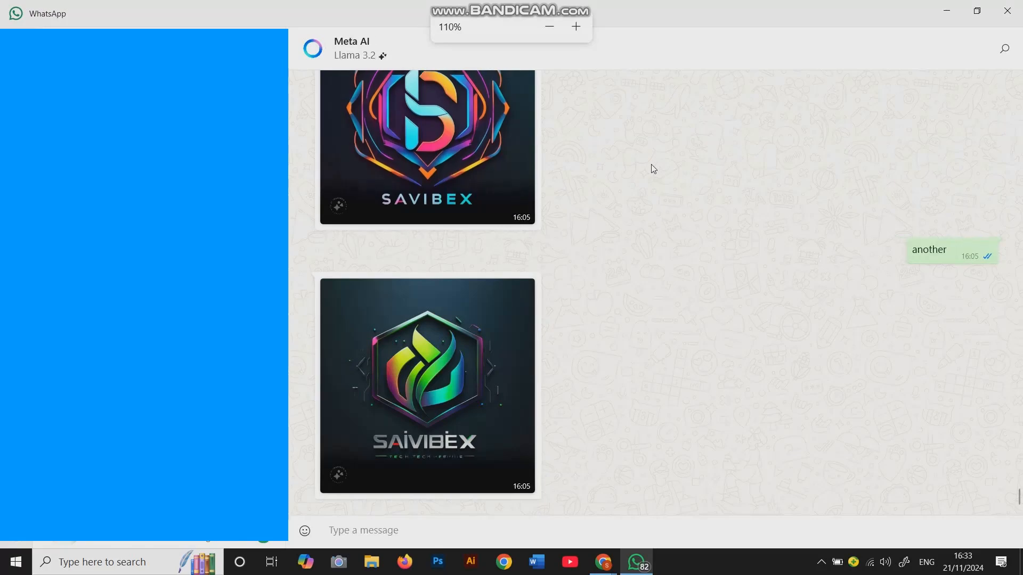
key("ctrl+minus")
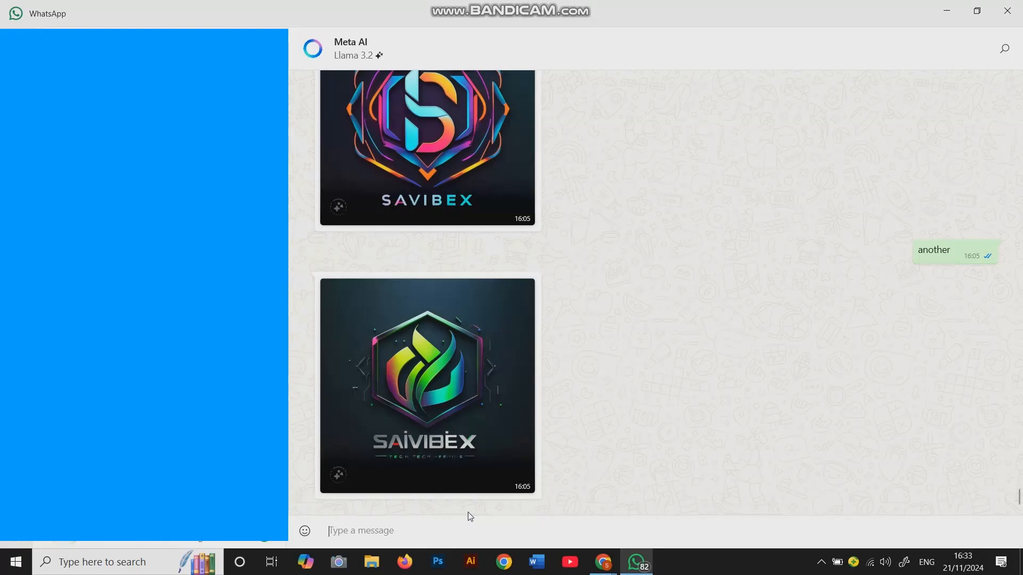
Look back through the earlier Meta AI logos and view the "Cavens Saiv'bex" armoured hero image enlarged.
scroll(462, 187, "up", 15)
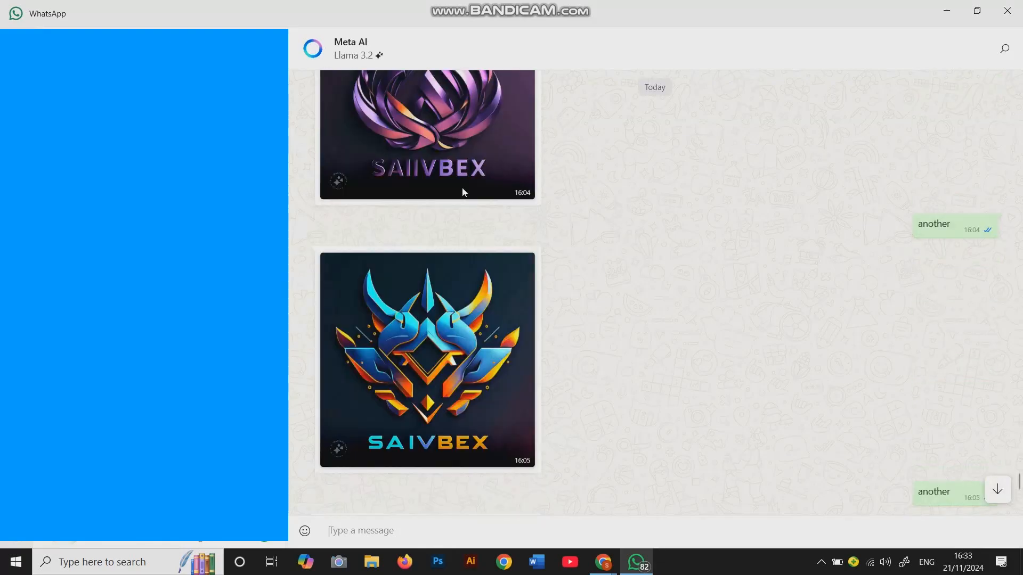
scroll(462, 190, "up", 15)
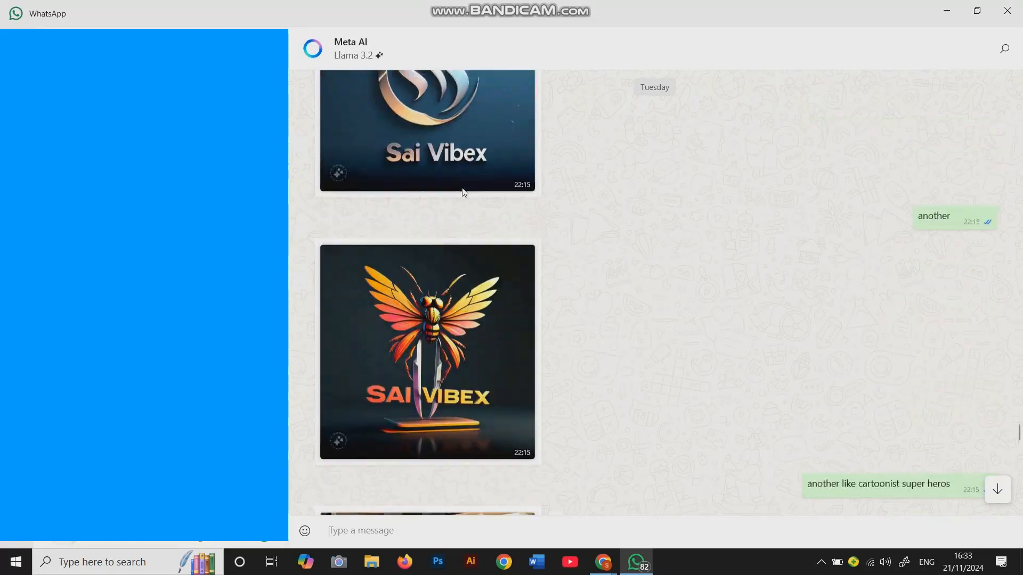
scroll(463, 192, "up", 15)
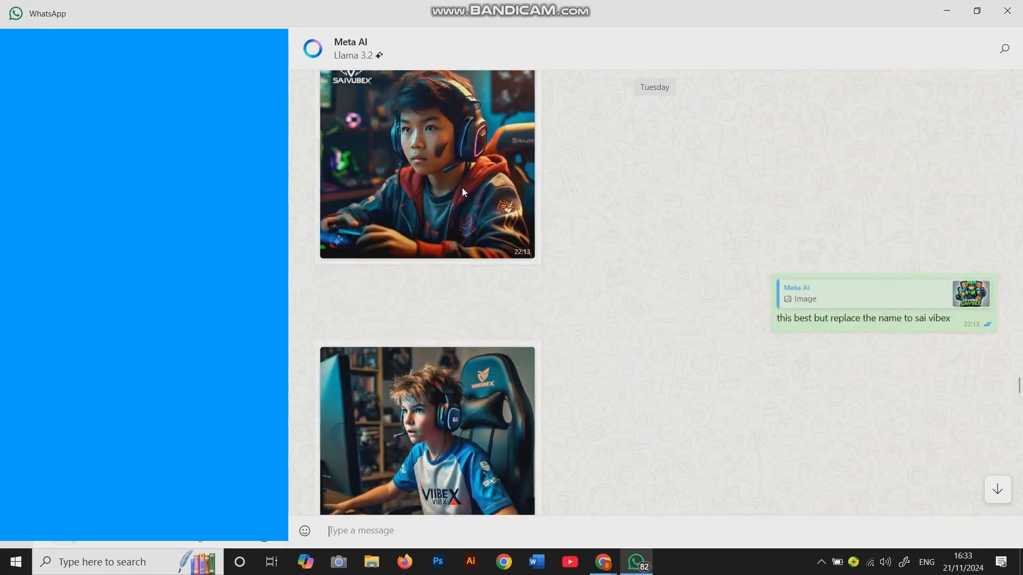
scroll(462, 188, "up", 15)
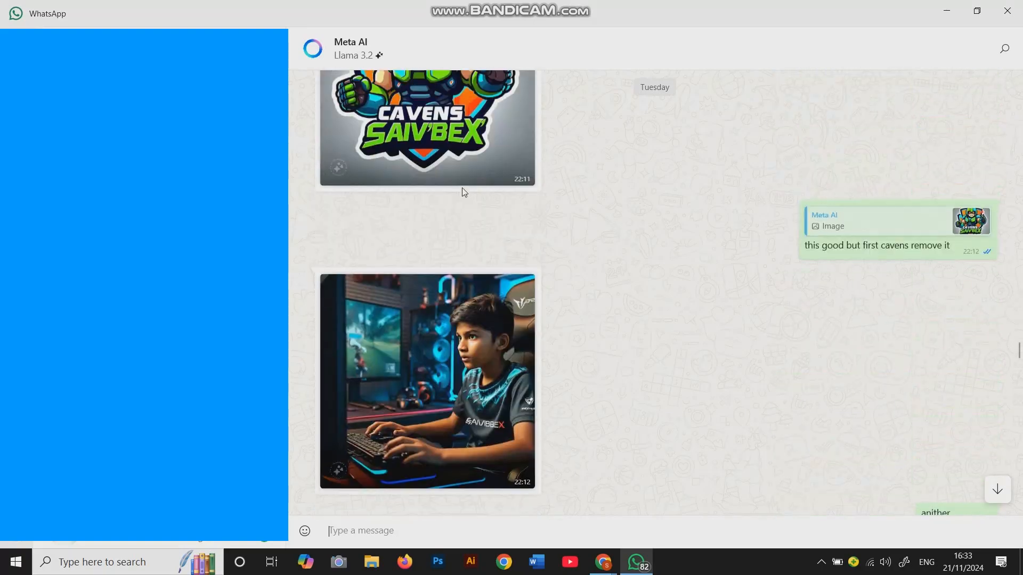
scroll(452, 238, "down", 5)
left_click(408, 178)
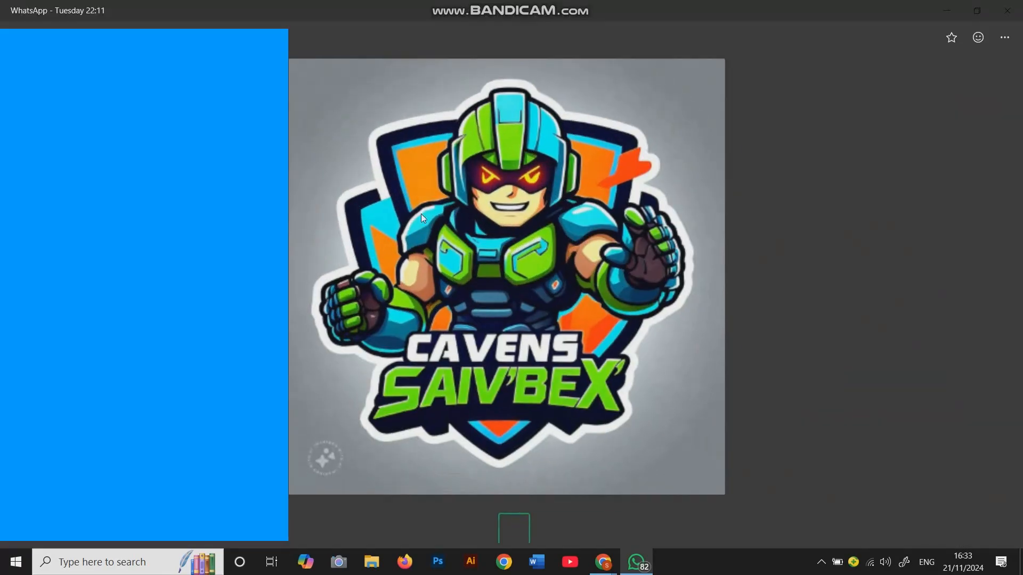
left_click(21, 26)
View the winged-creature "Savibex" logo and the "Saivibex" gaming boy logo enlarged, one after the other.
scroll(701, 137, "down", 12)
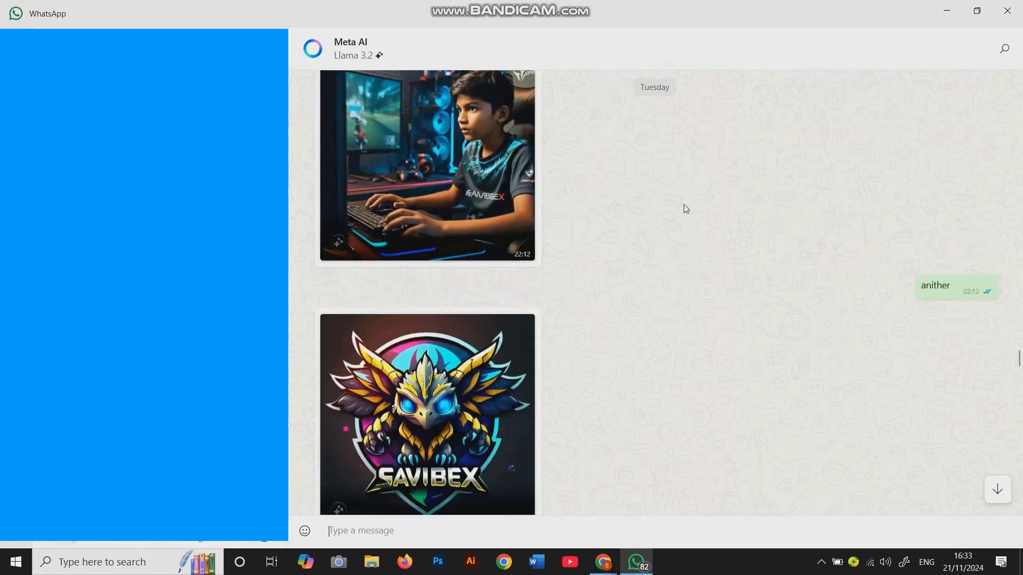
left_click(503, 200)
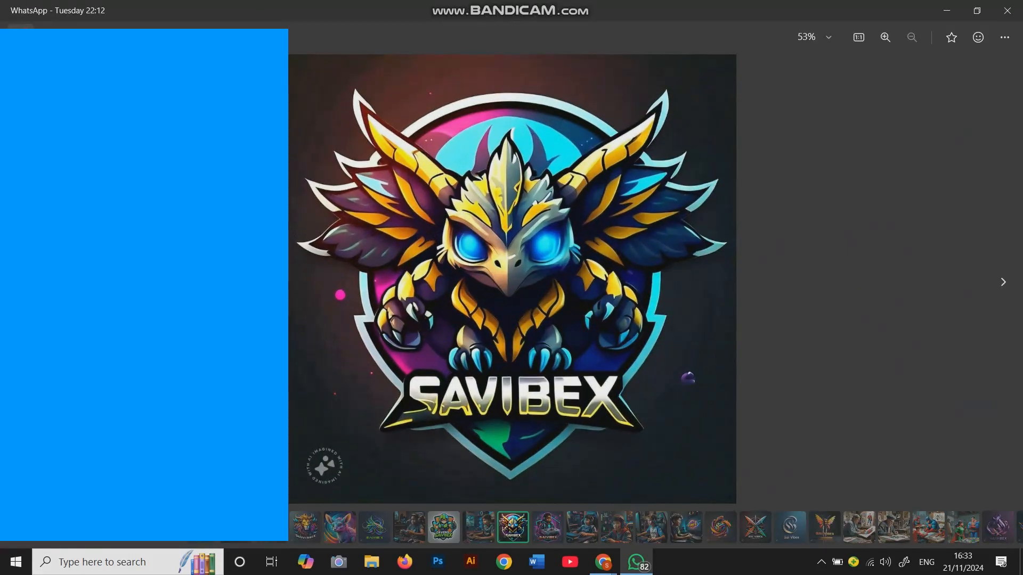
left_click(12, 25)
scroll(454, 230, "down", 4)
left_click(454, 353)
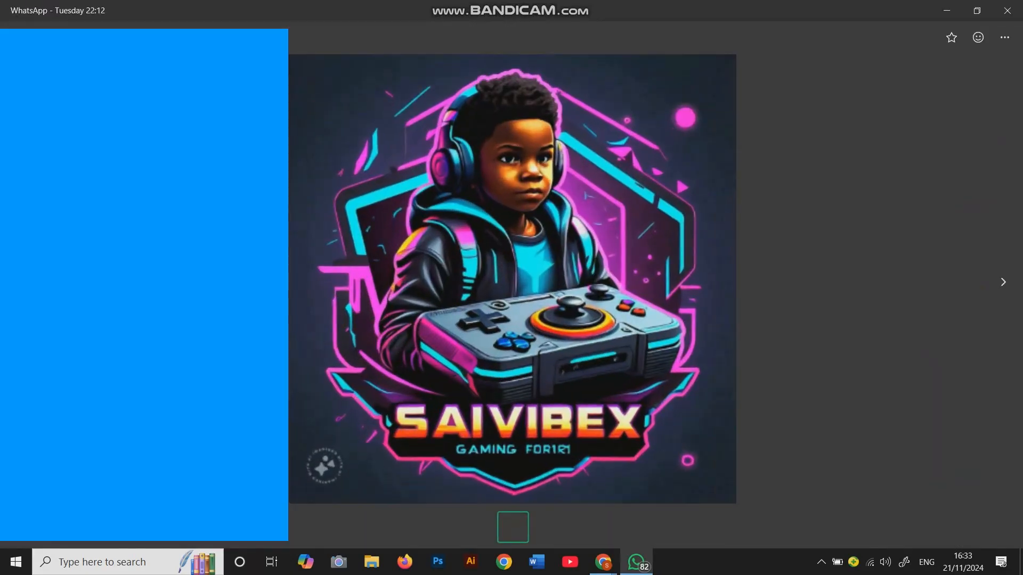
key("Escape")
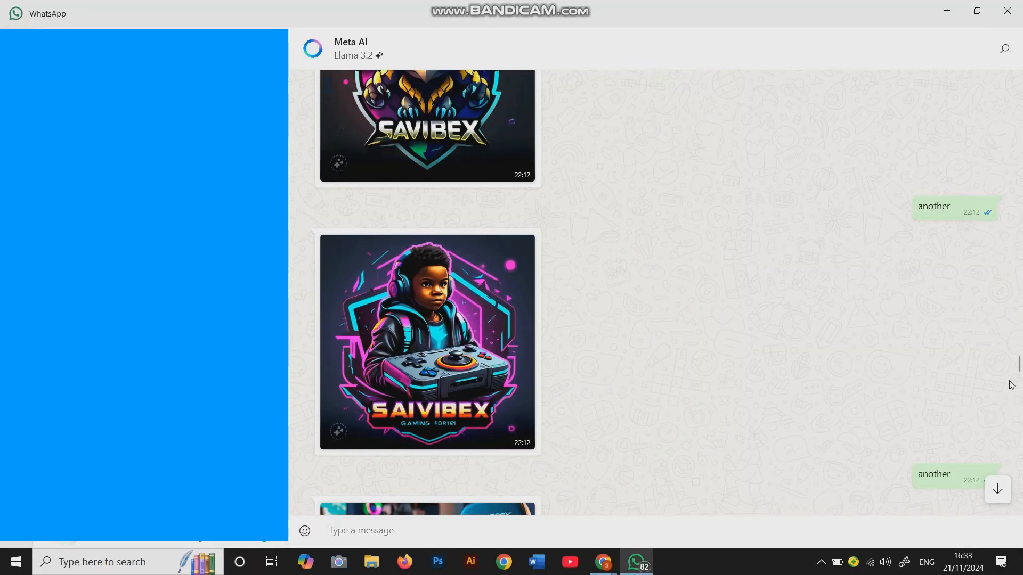
Return to the newest message in the Meta AI chat and send the prompt "sai vibex gaming logo".
left_click(997, 489)
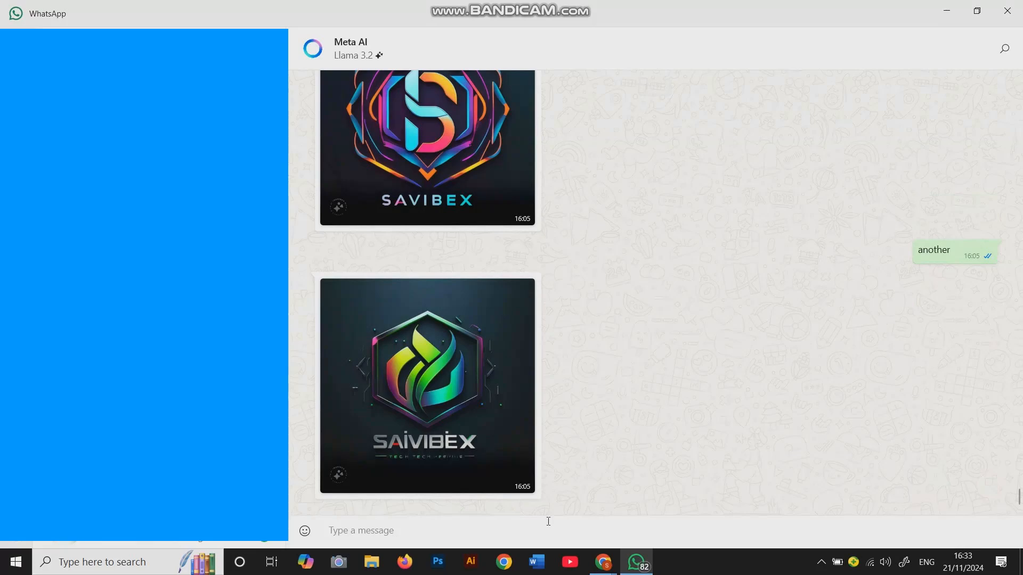
type("sai vibex gaming logo")
key("Return")
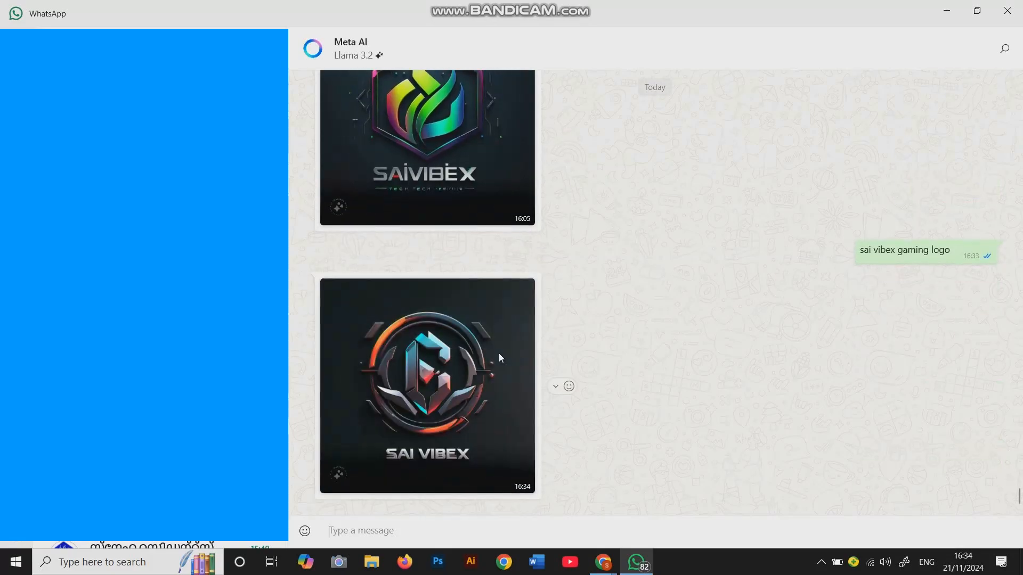
Request three more logo variations from Meta AI by sending "another" three times.
type("another")
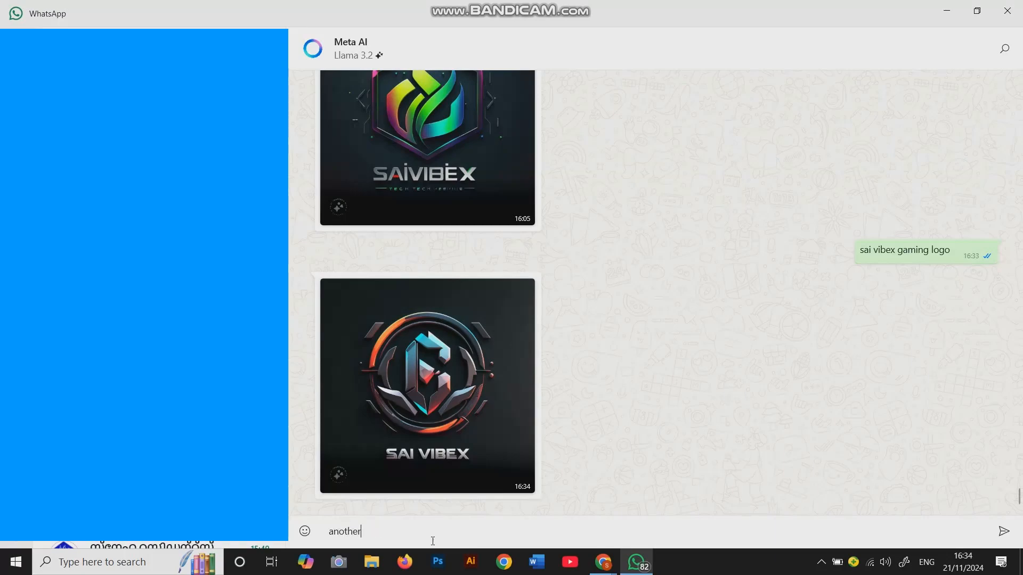
key("Return")
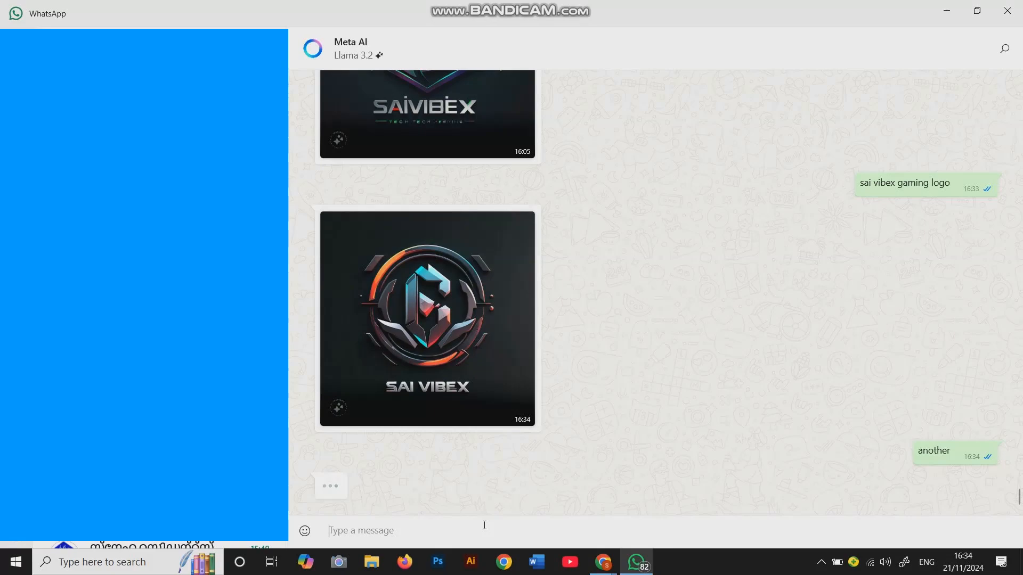
type("another")
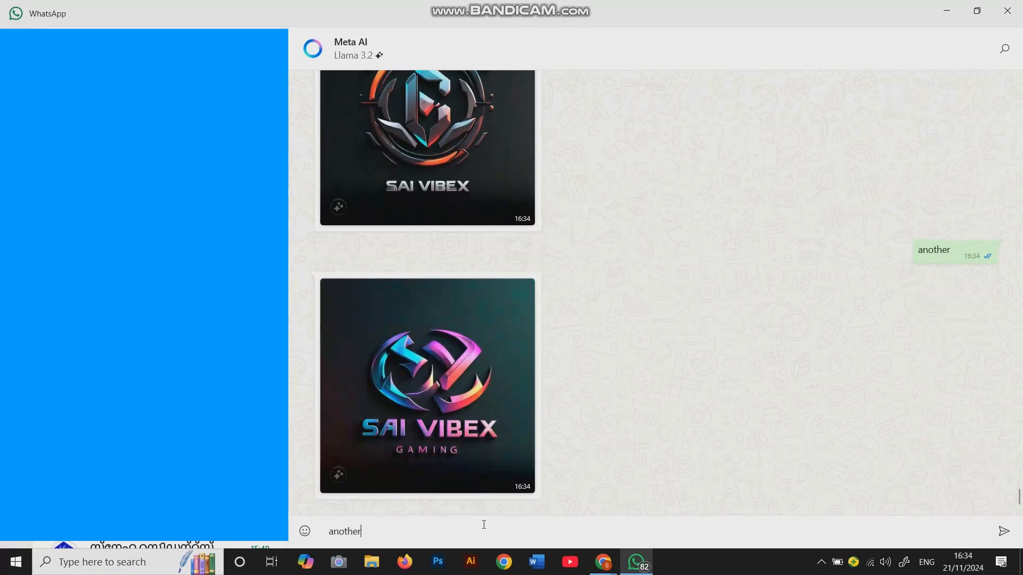
key("Return")
type("anoth")
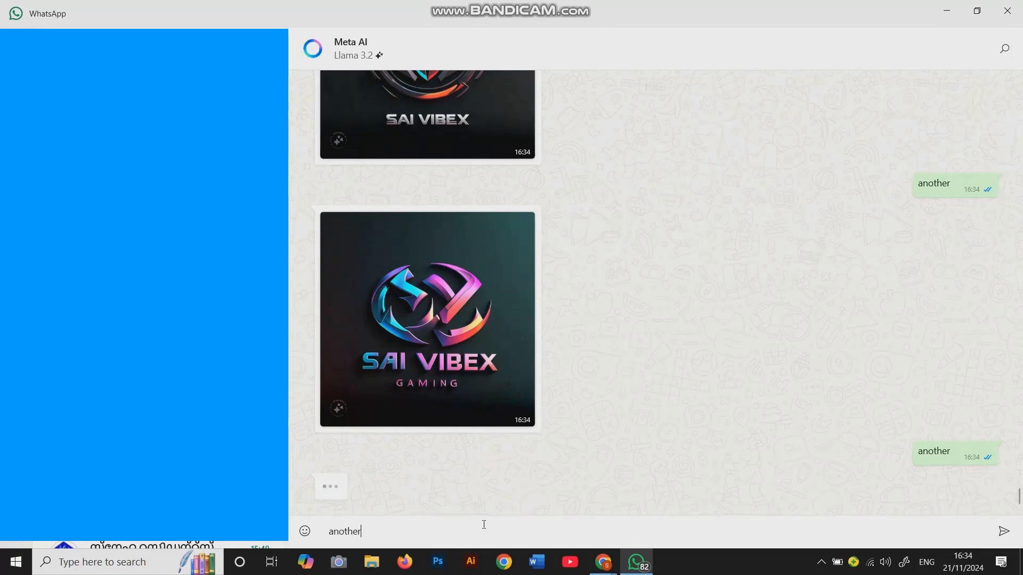
key("Return")
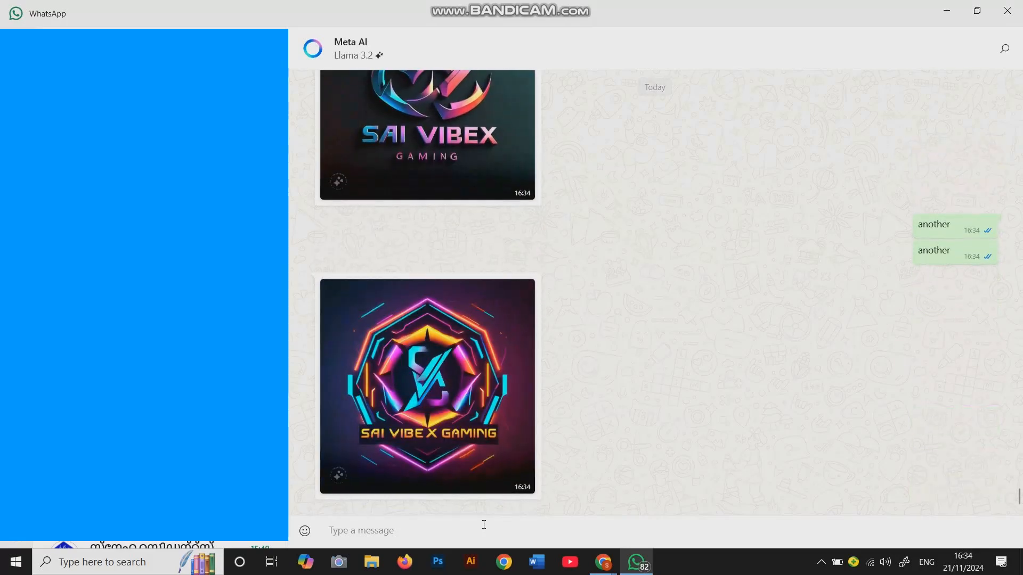
View the neon polygon-framed "SAI VIBEX GAMING" logo enlarged, open and dismiss its Save As dialog, and close the image viewer.
left_click(340, 413)
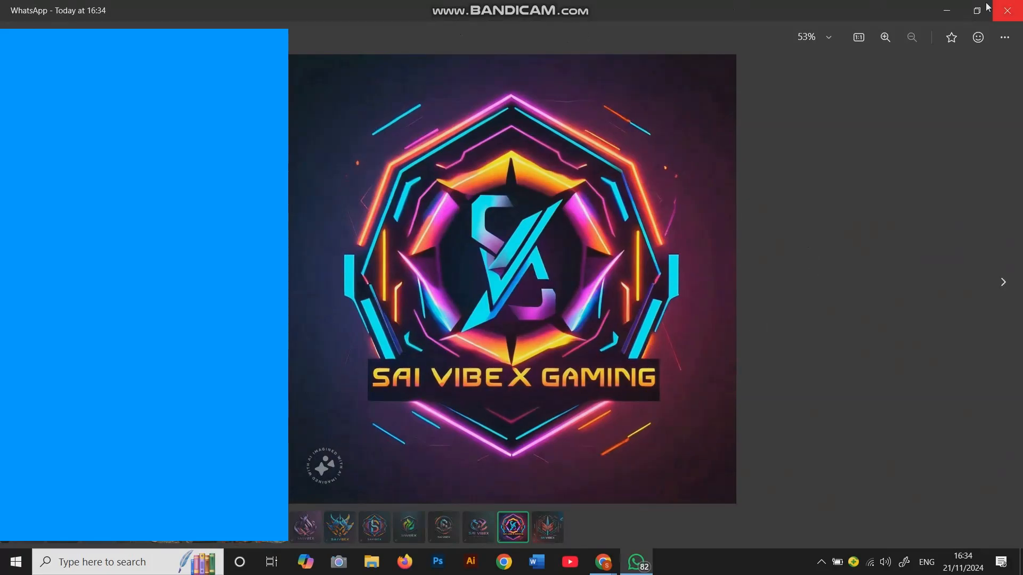
left_click(1005, 37)
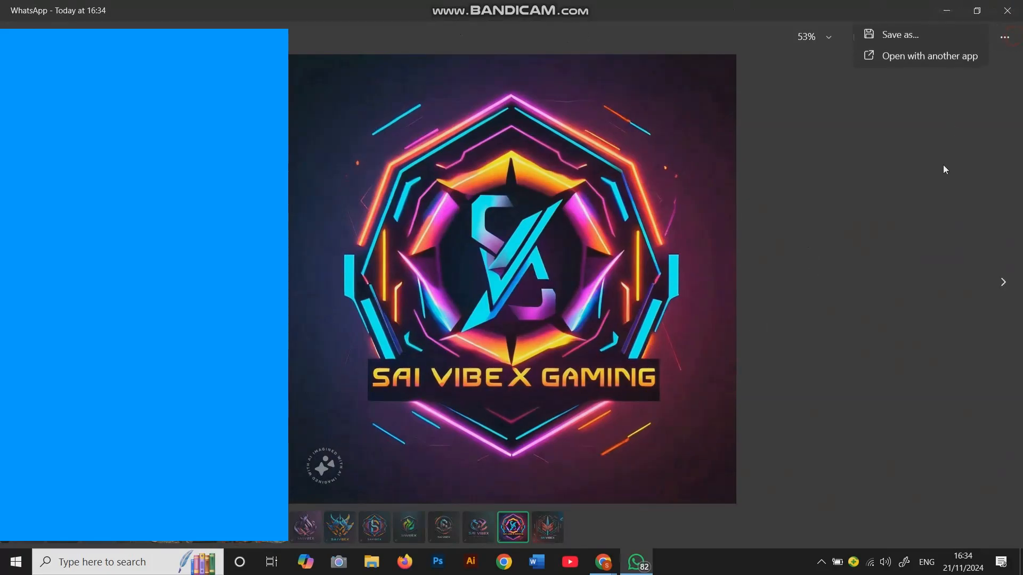
left_click(907, 38)
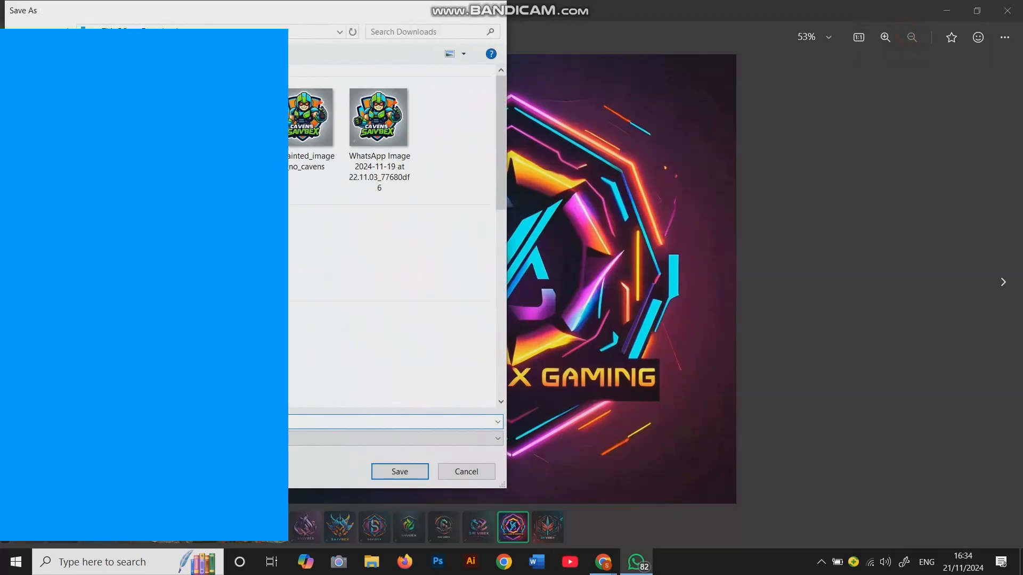
left_click(494, 10)
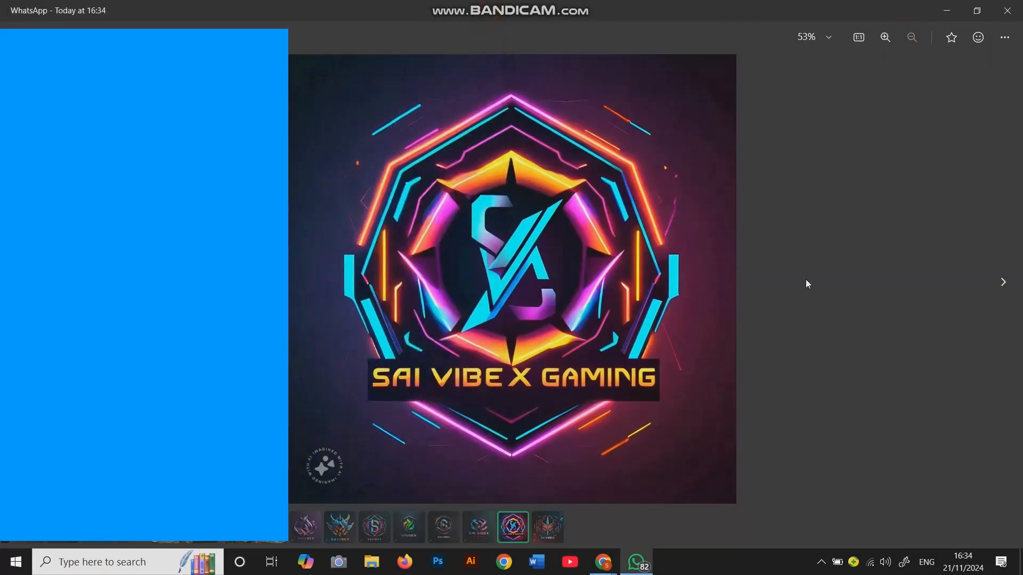
left_click(1007, 10)
Switch from WhatsApp to the Chrome browser and open a new tab.
left_click(947, 11)
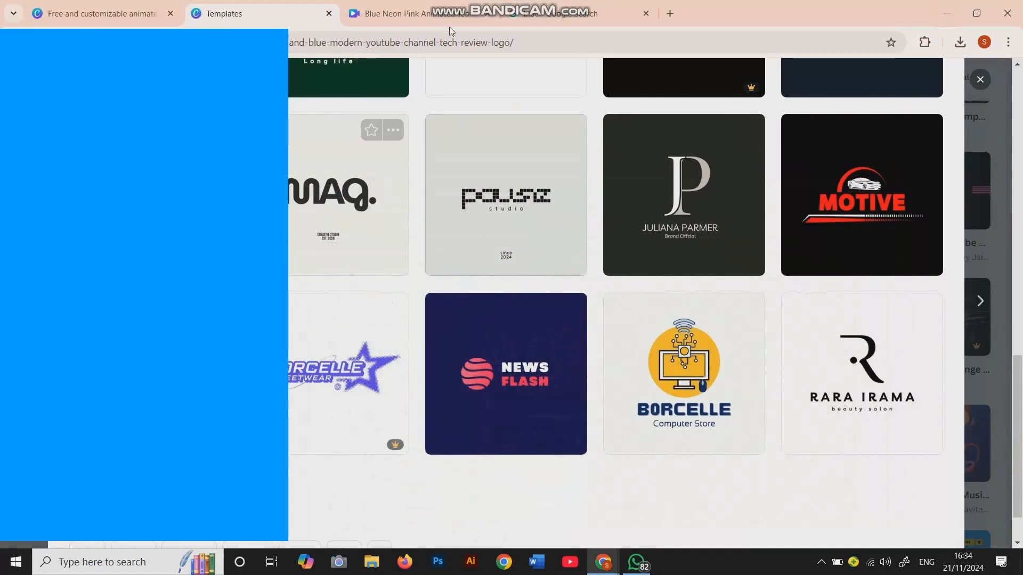
left_click(630, 18)
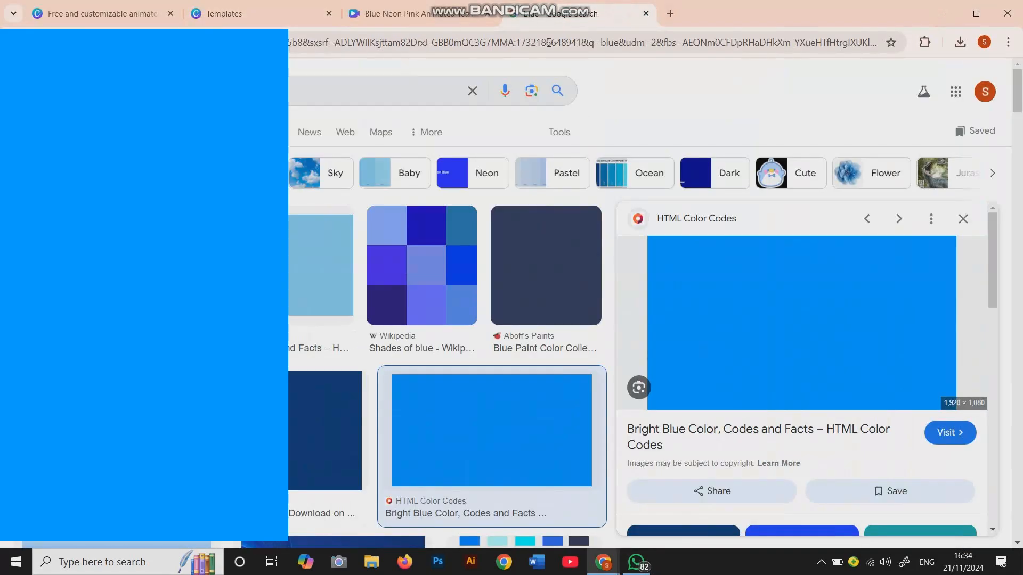
left_click(476, 86)
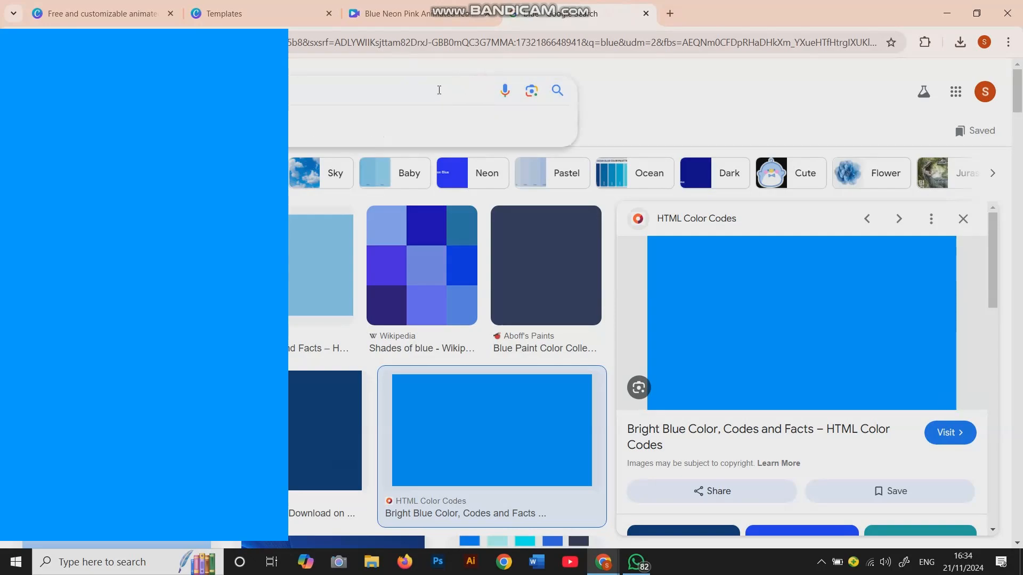
left_click(670, 13)
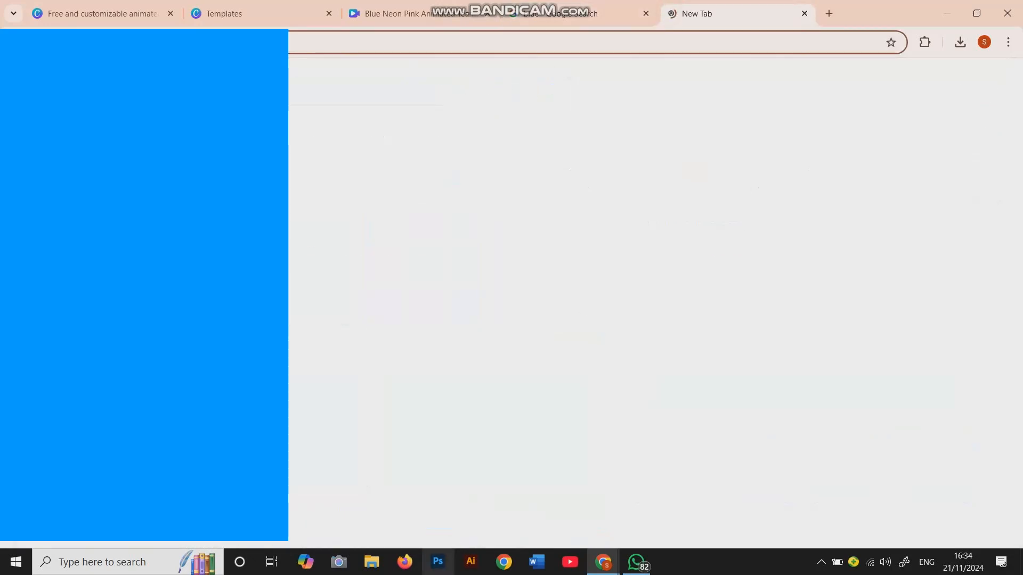
In File Explorer, open the recent WhatsApp image of the "Cavens Saiv'bex" hero logo, examine it and close it.
left_click(372, 563)
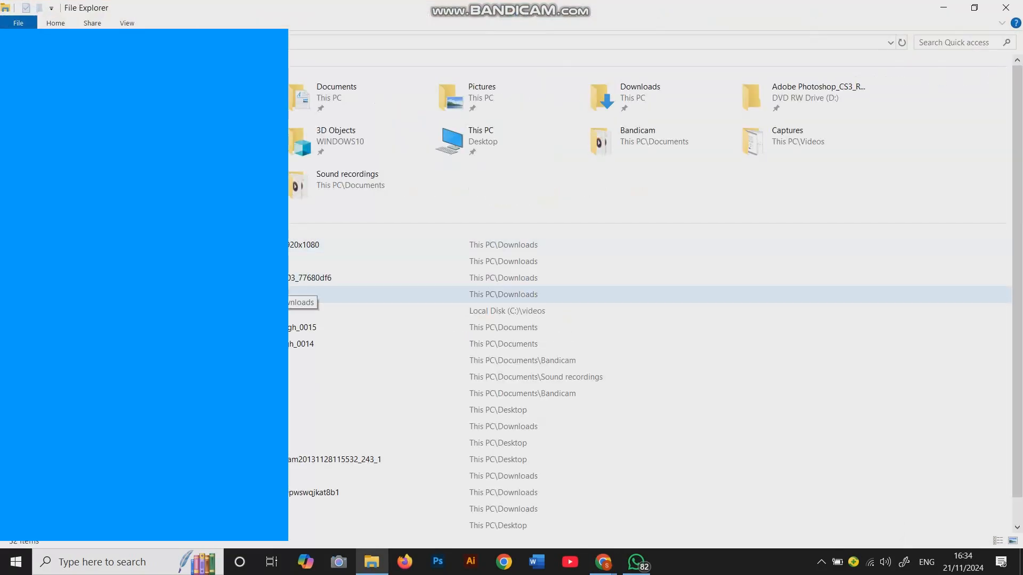
left_click(309, 277)
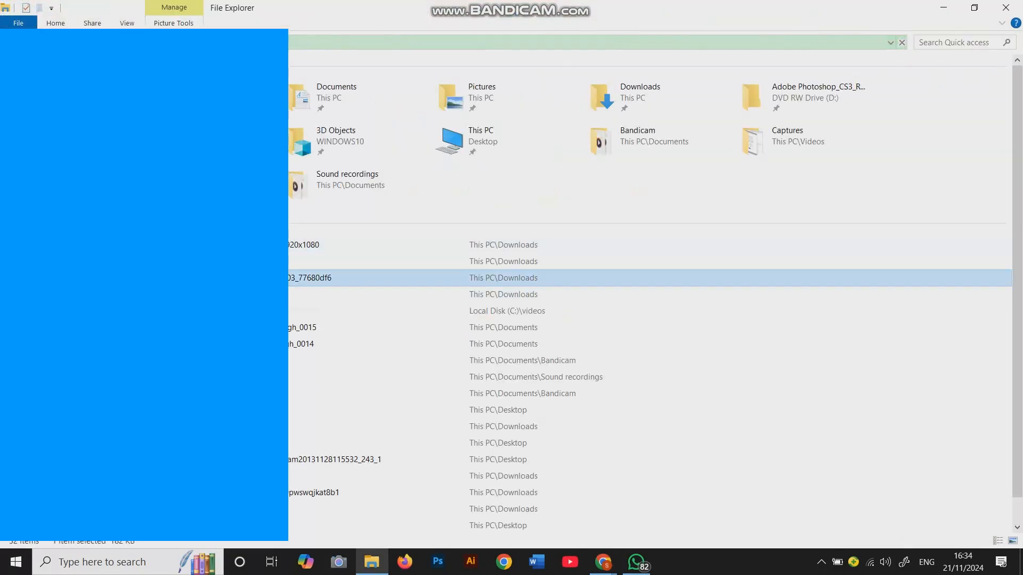
double_click(299, 278)
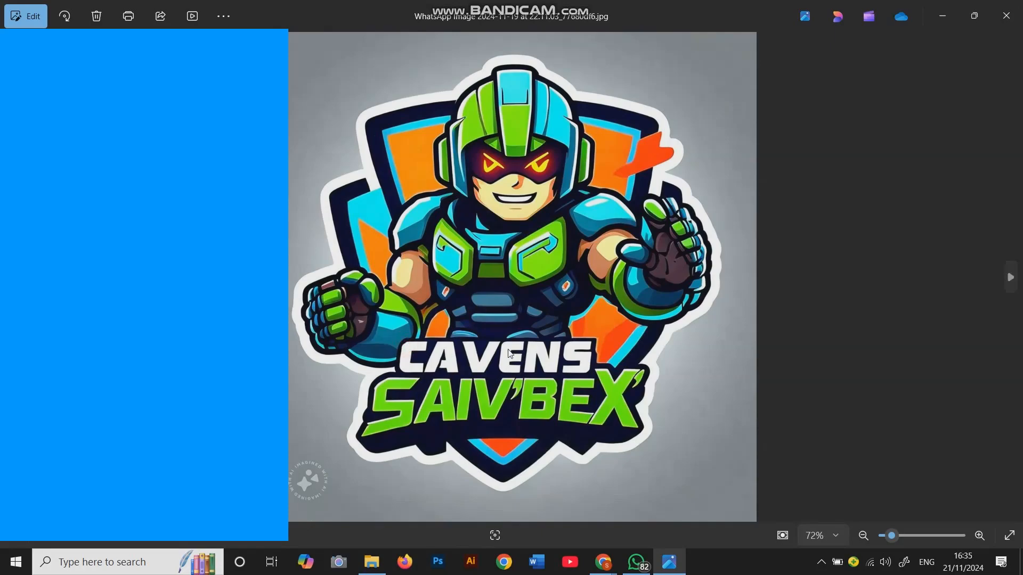
scroll(551, 347, "up", 1)
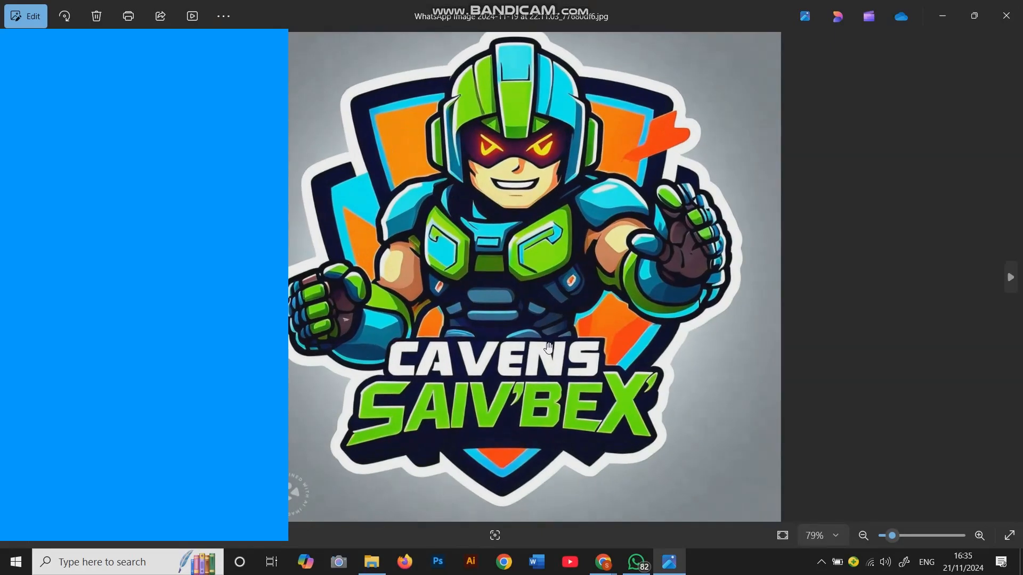
scroll(549, 347, "down", 1)
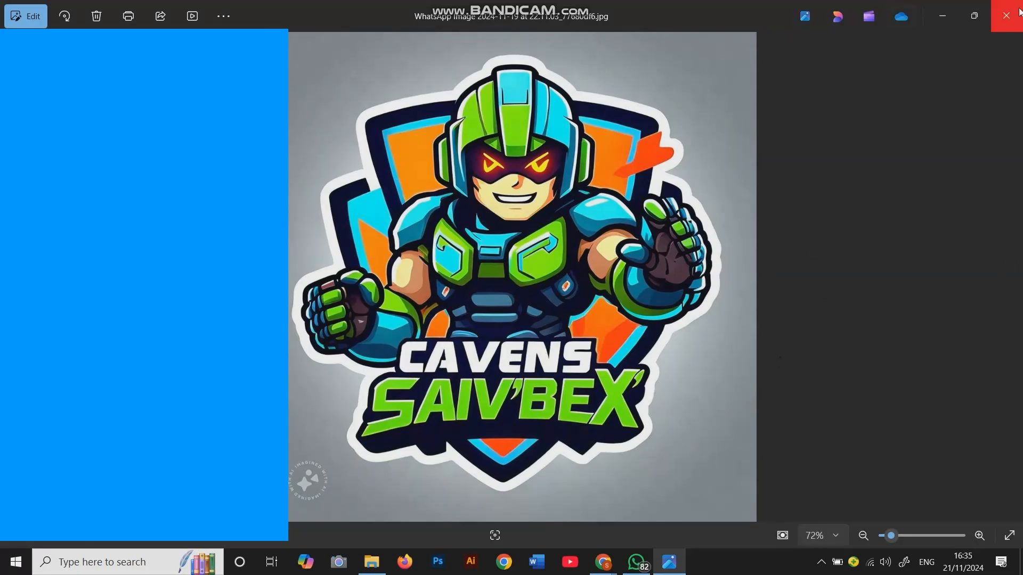
left_click(1020, 12)
left_click(1016, 7)
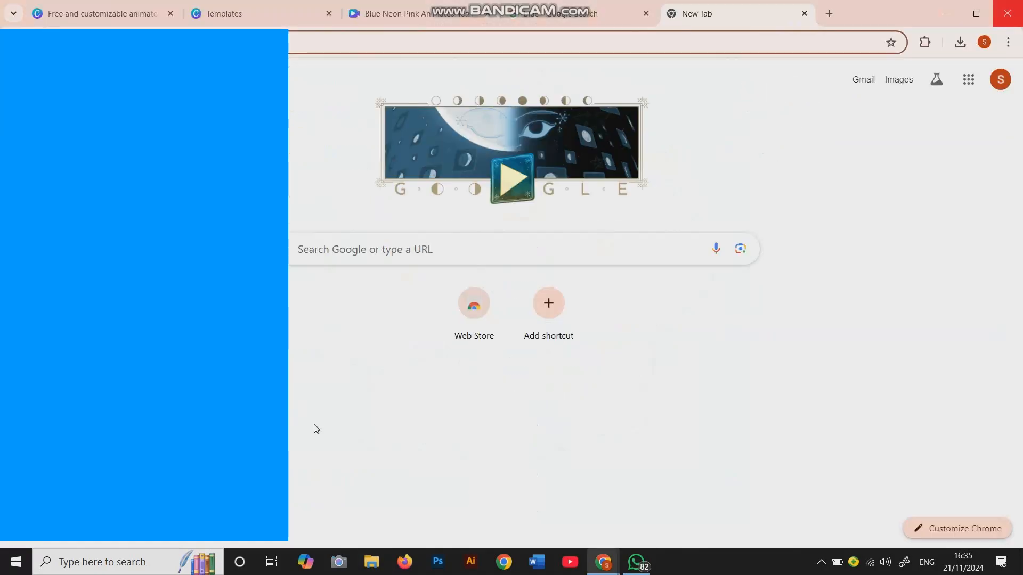
Search Google for "watermark remover ai" in the new browser tab.
left_click(468, 40)
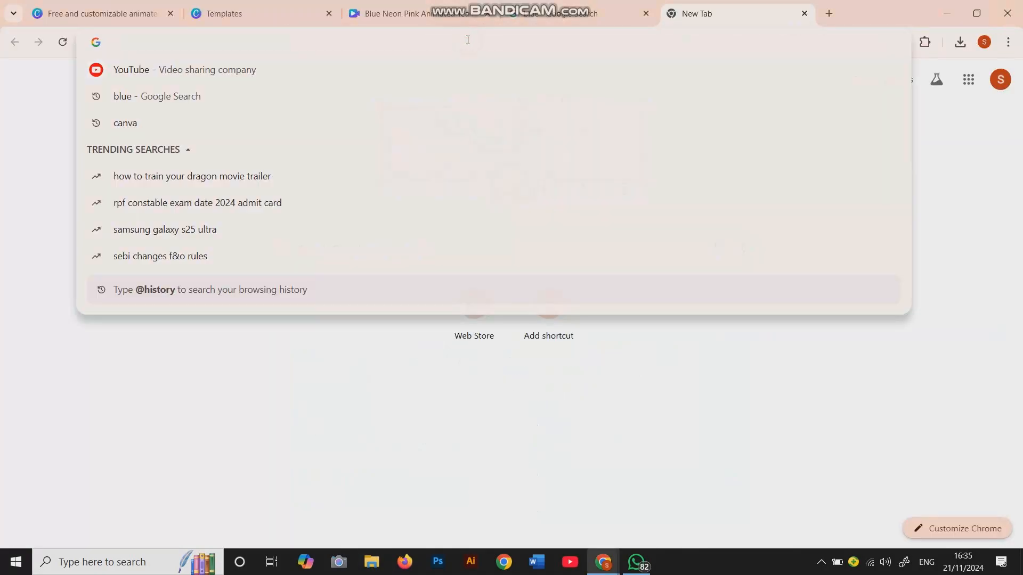
type("water")
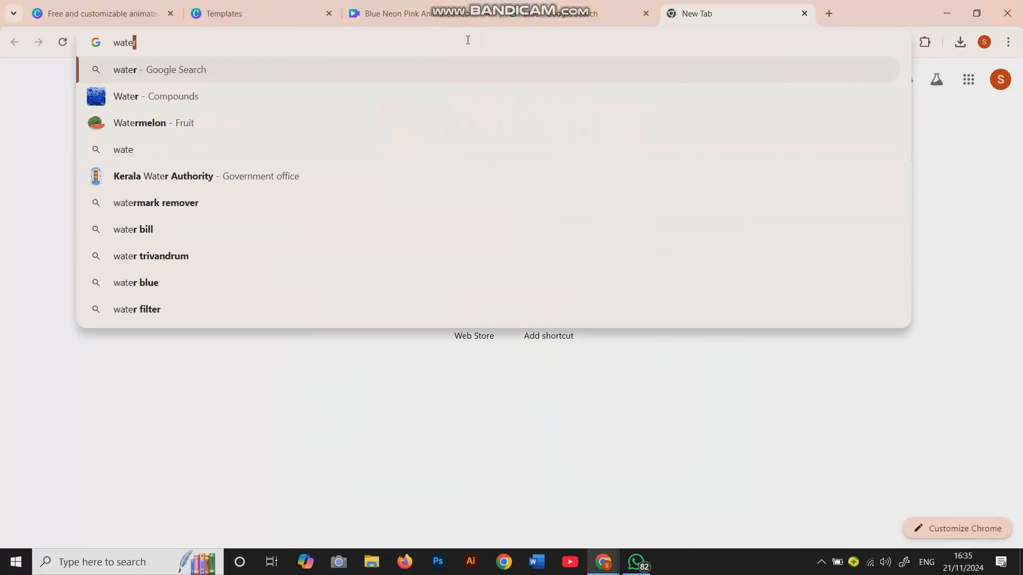
type("w")
key("BackSpace")
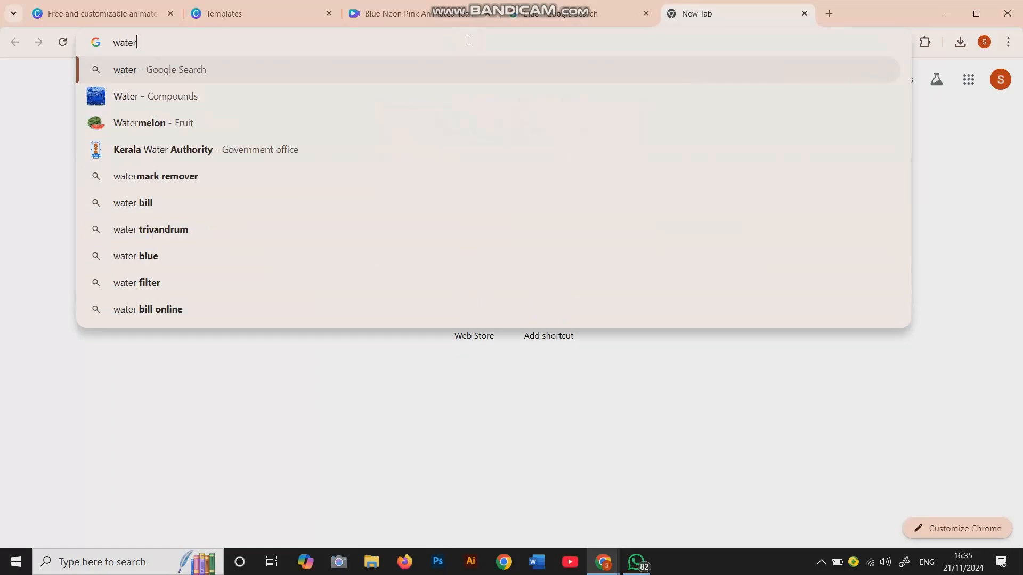
type("mark")
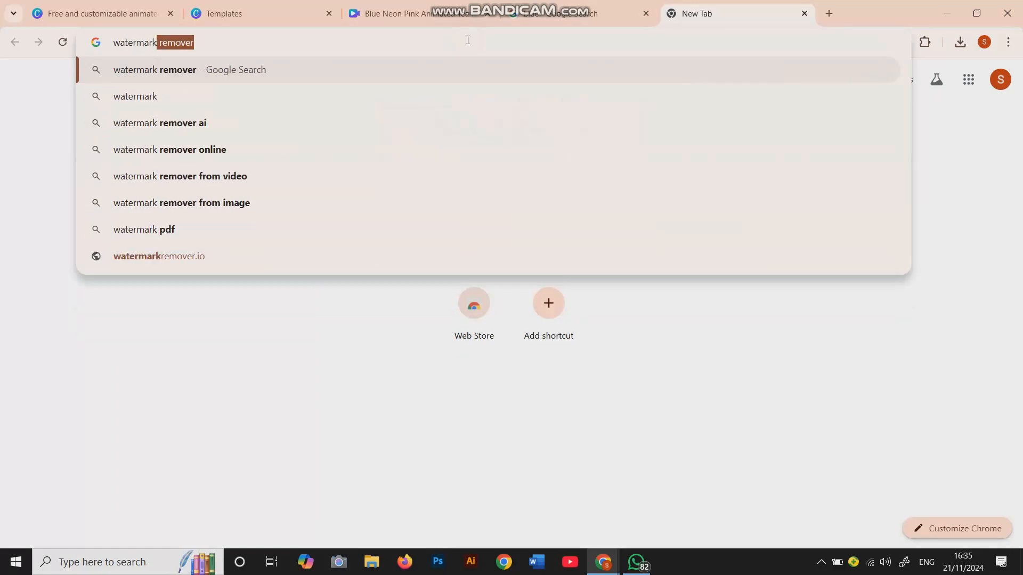
left_click(258, 128)
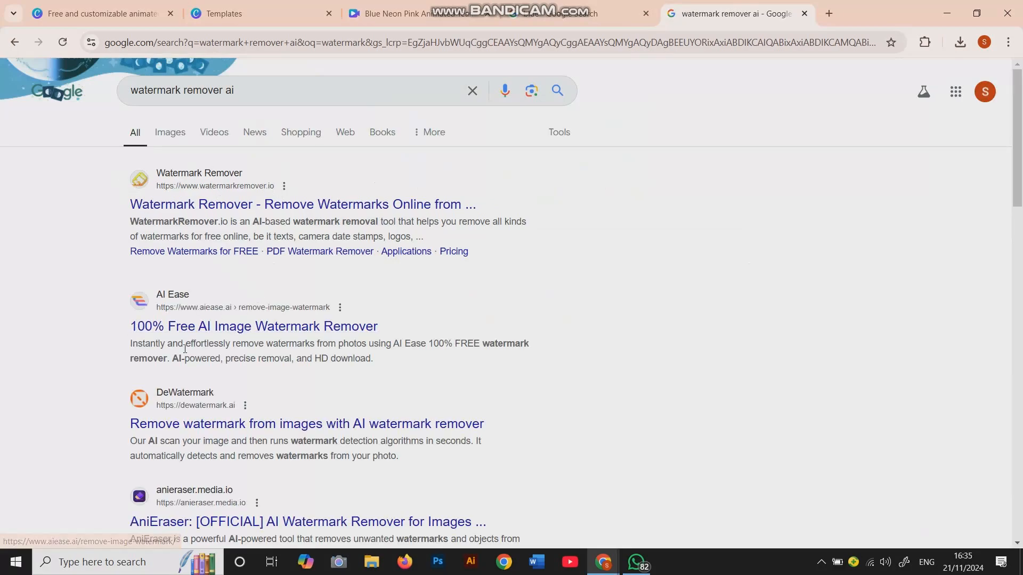
Open the AI Ease image watermark remover from the search results and launch its removal tool.
left_click(166, 329)
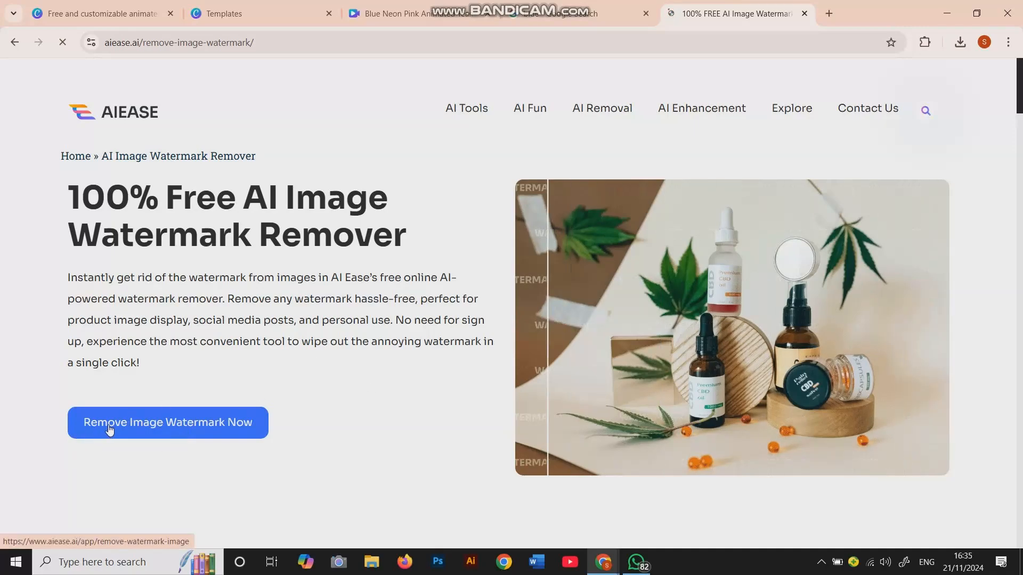
left_click(173, 429)
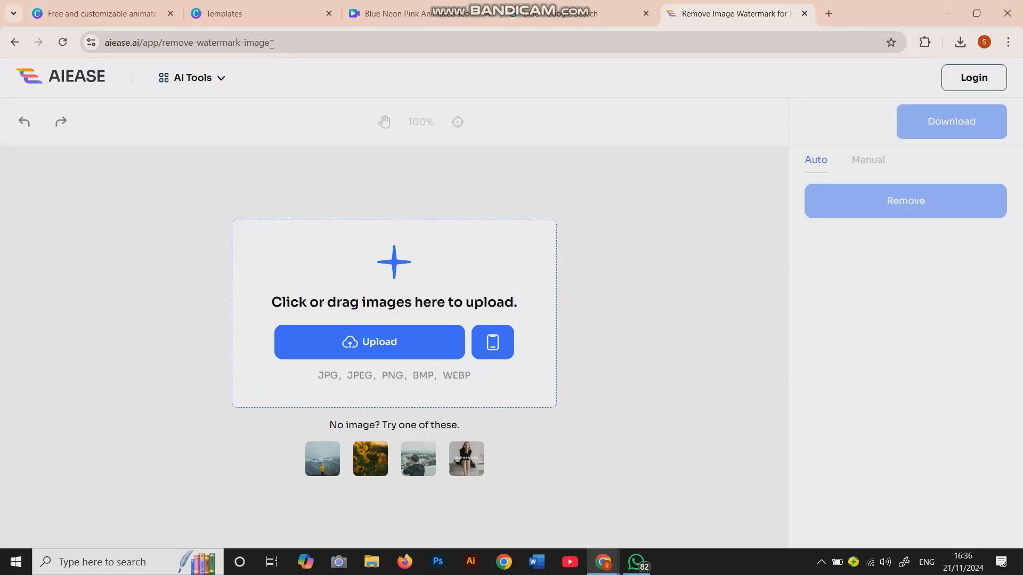
left_click_drag(272, 43, 99, 93)
left_click(138, 202)
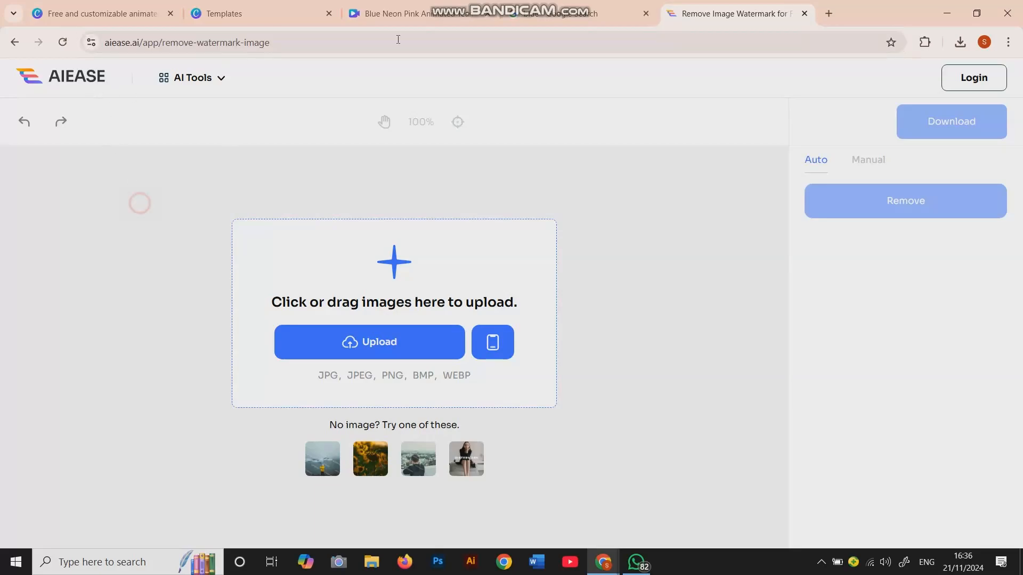
Upload "WhatsApp Image 2024-11-19 at 22.11.03_77680df6" from Downloads to the watermark remover.
left_click(371, 338)
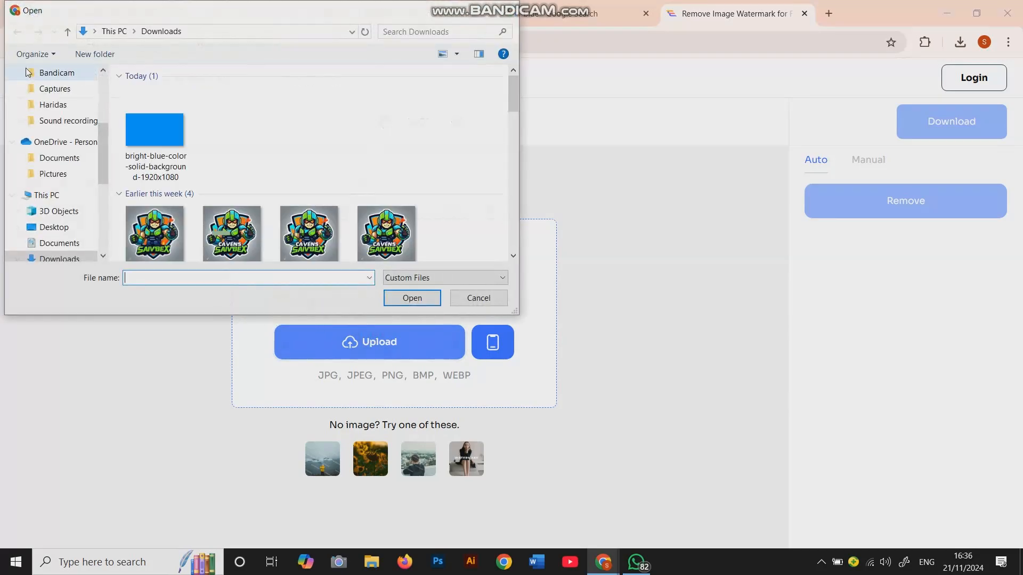
scroll(258, 169, "down", 1)
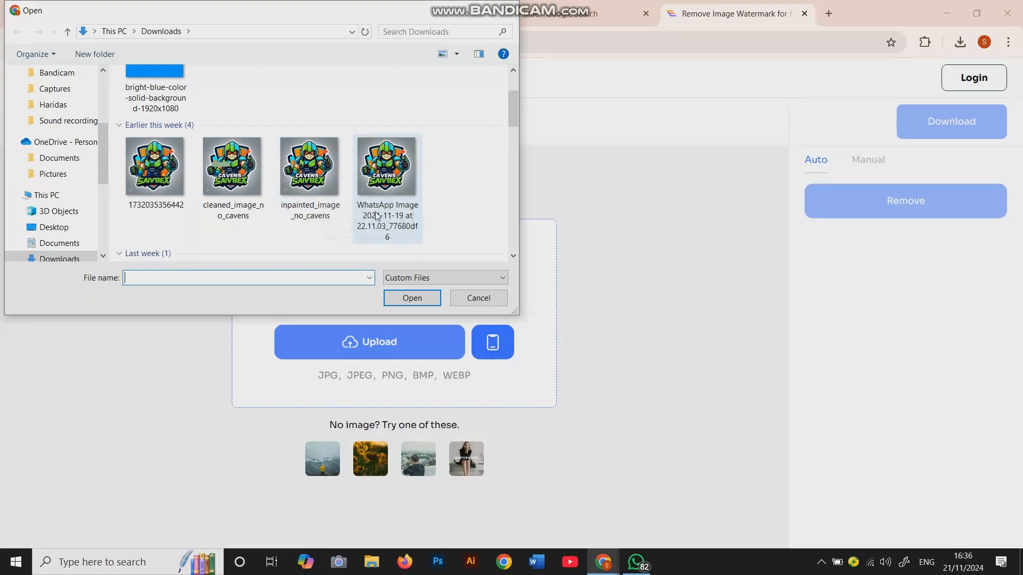
left_click(389, 198)
left_click(411, 297)
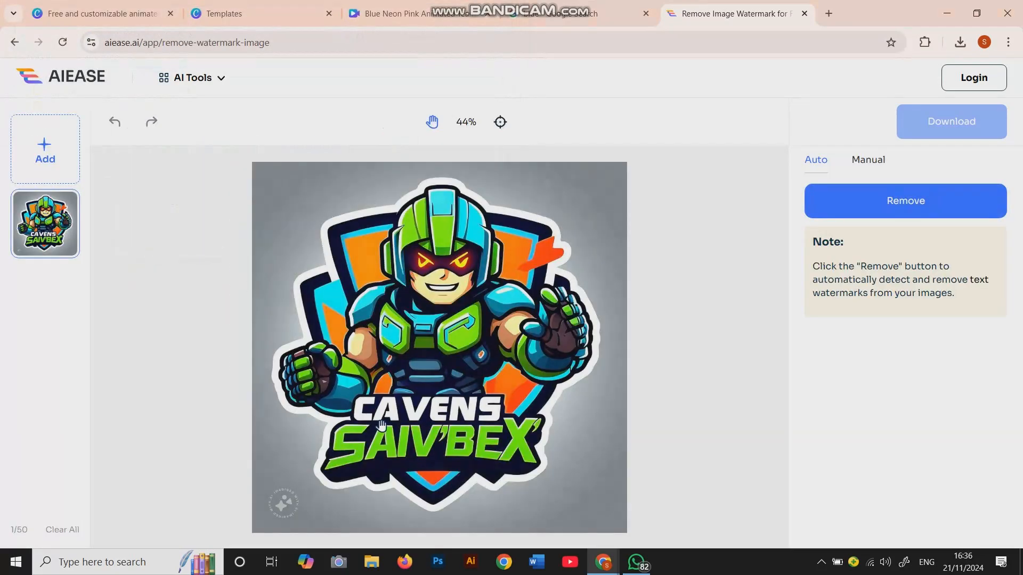
In manual mode, mark the word "CAVENS" on the logo with the Rectangle tool and remove it.
left_click(856, 159)
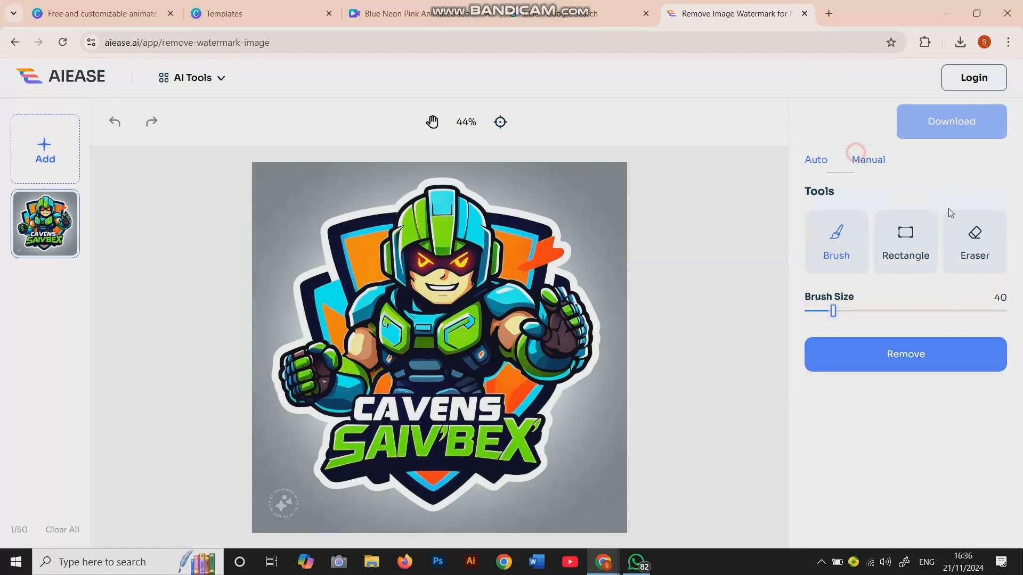
left_click(916, 246)
left_click(854, 264)
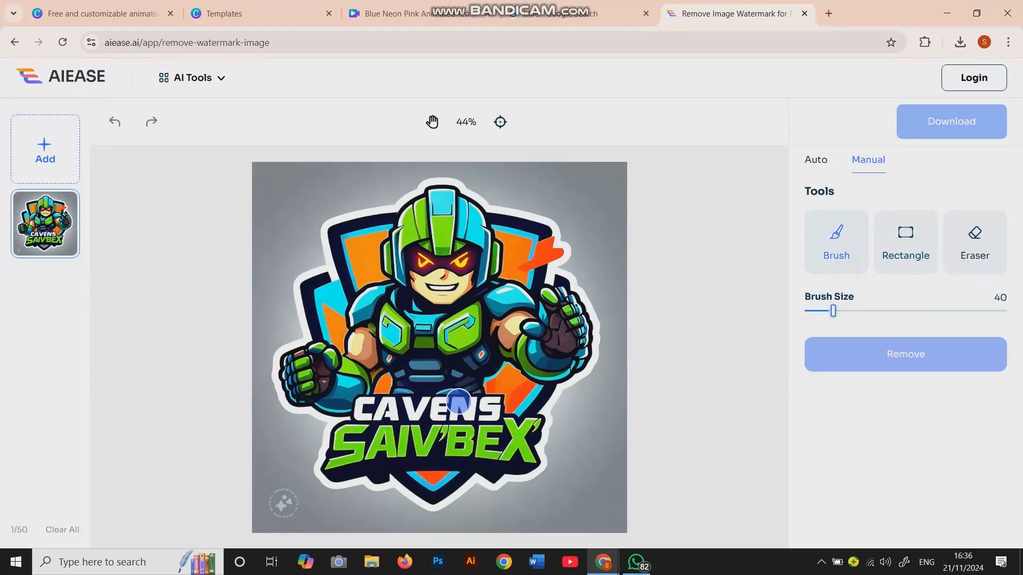
left_click(967, 232)
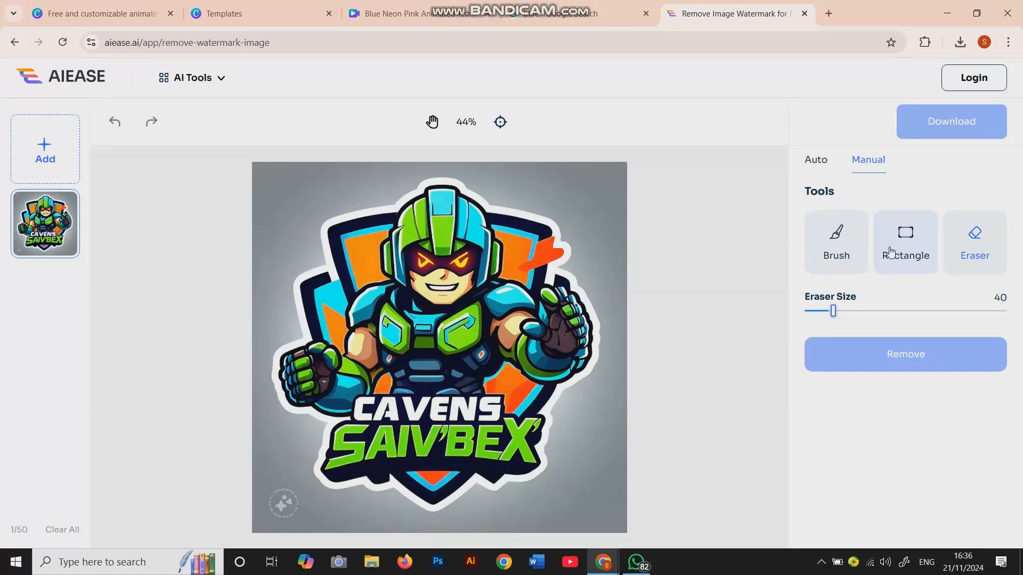
left_click(906, 234)
left_click_drag(352, 398, 505, 426)
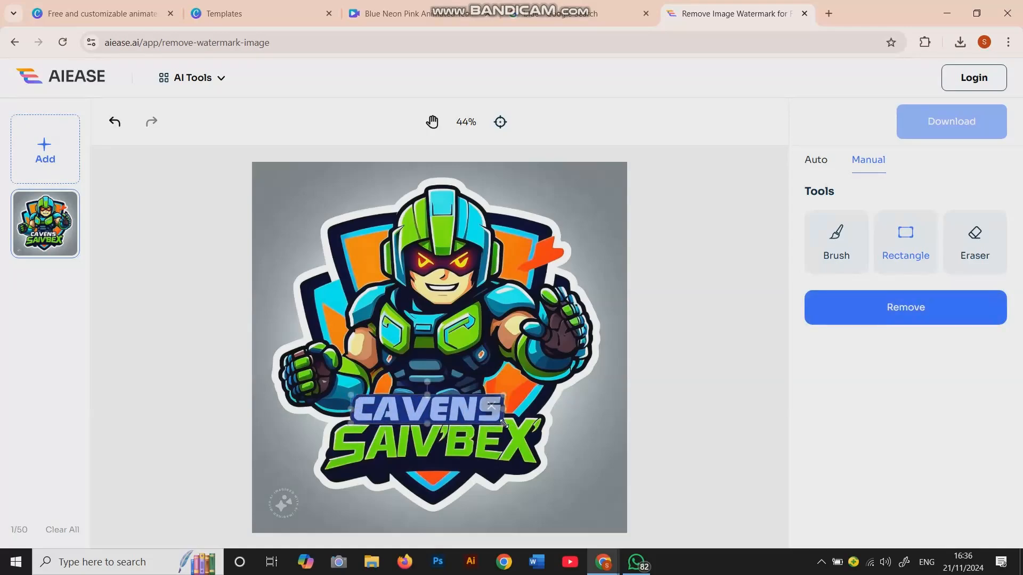
left_click(863, 299)
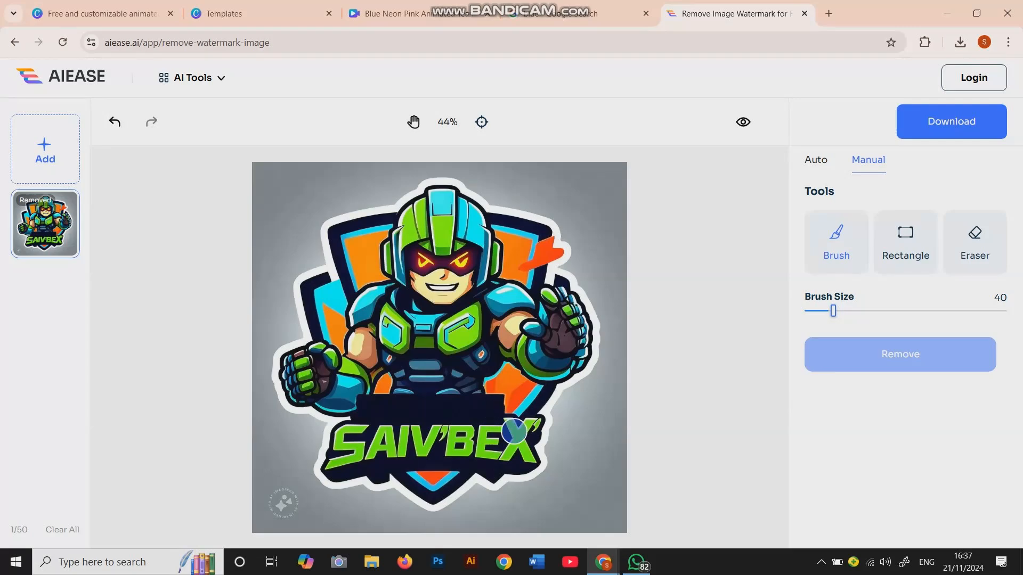
Mark the dark block above "SAIV'BEX'" with the Rectangle tool and run the removal on it.
left_click(917, 250)
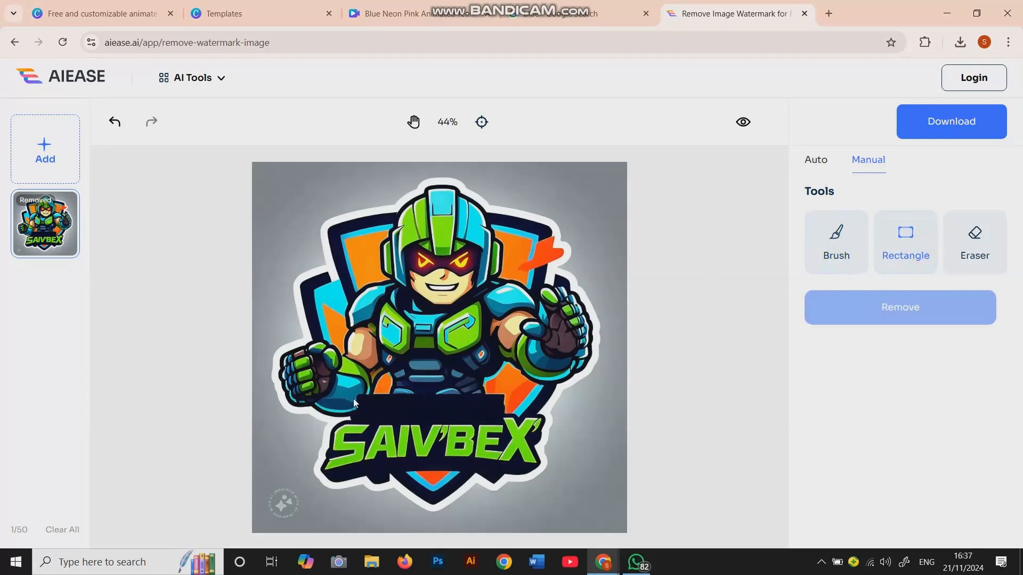
left_click_drag(357, 392, 506, 430)
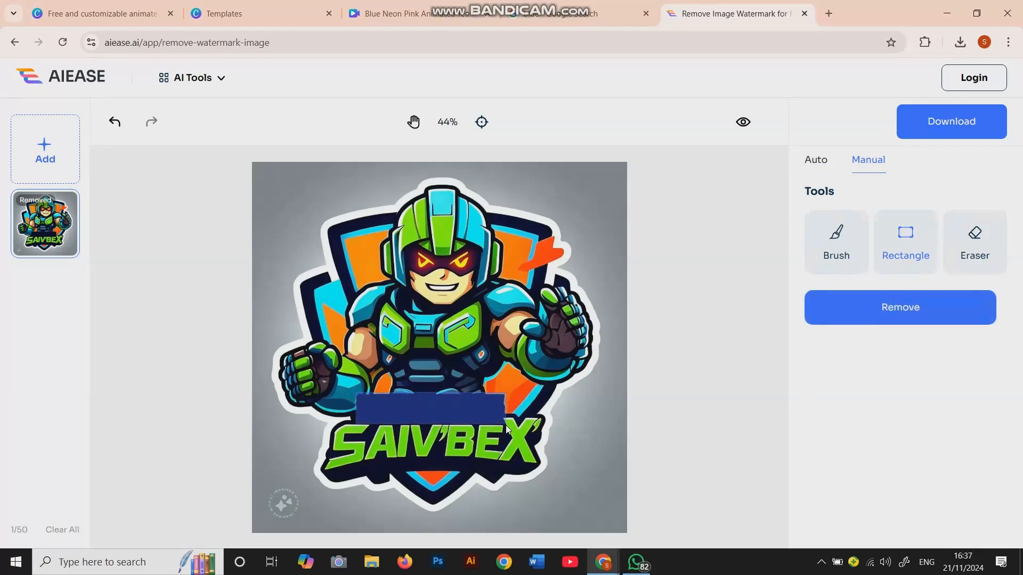
left_click(809, 307)
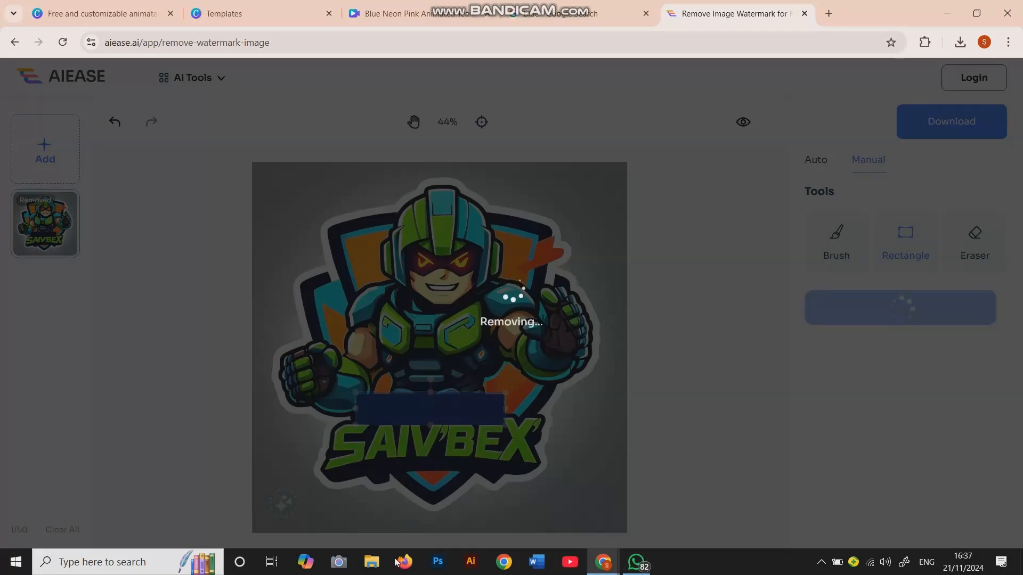
left_click(371, 562)
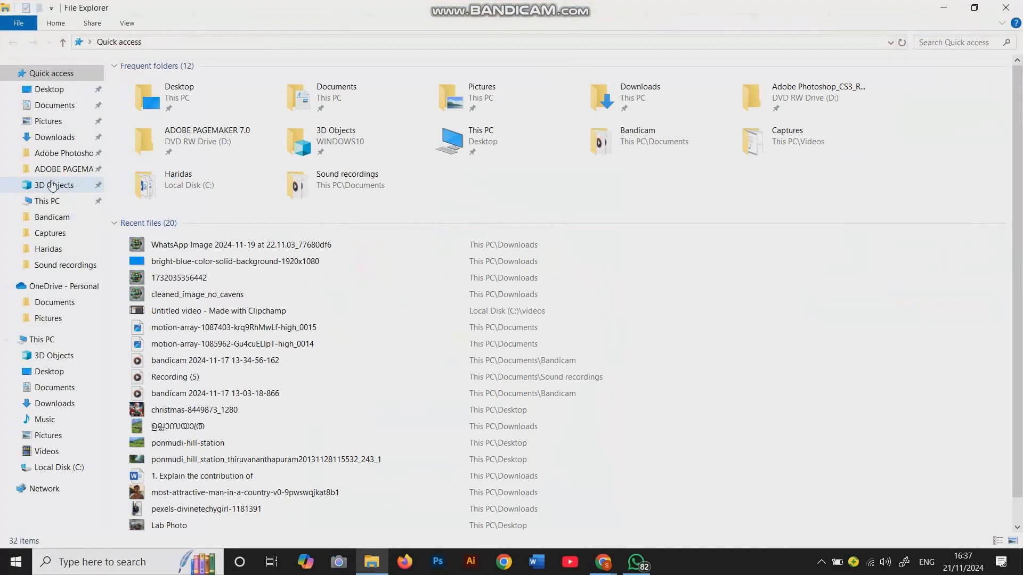
left_click(43, 201)
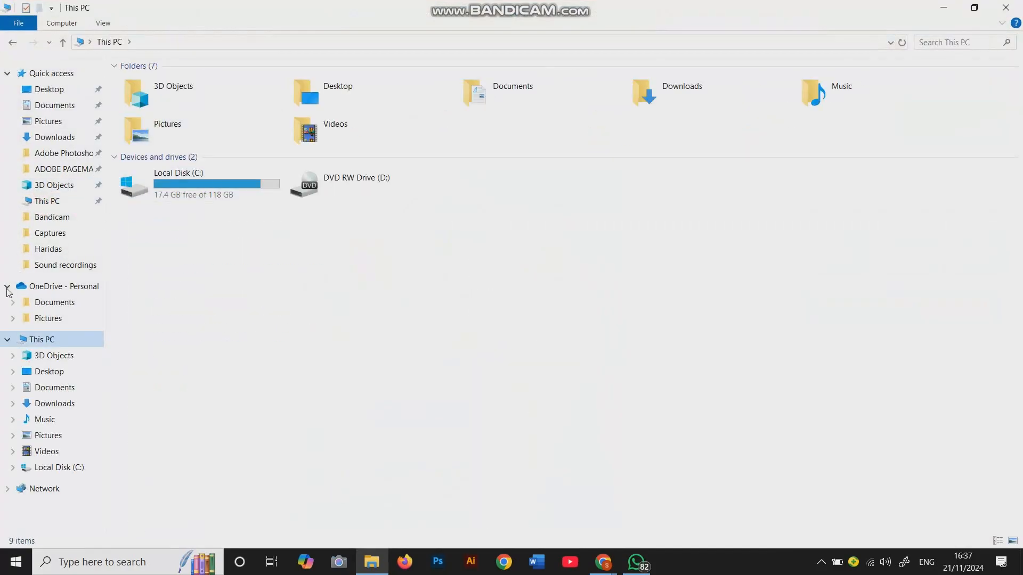
left_click(58, 404)
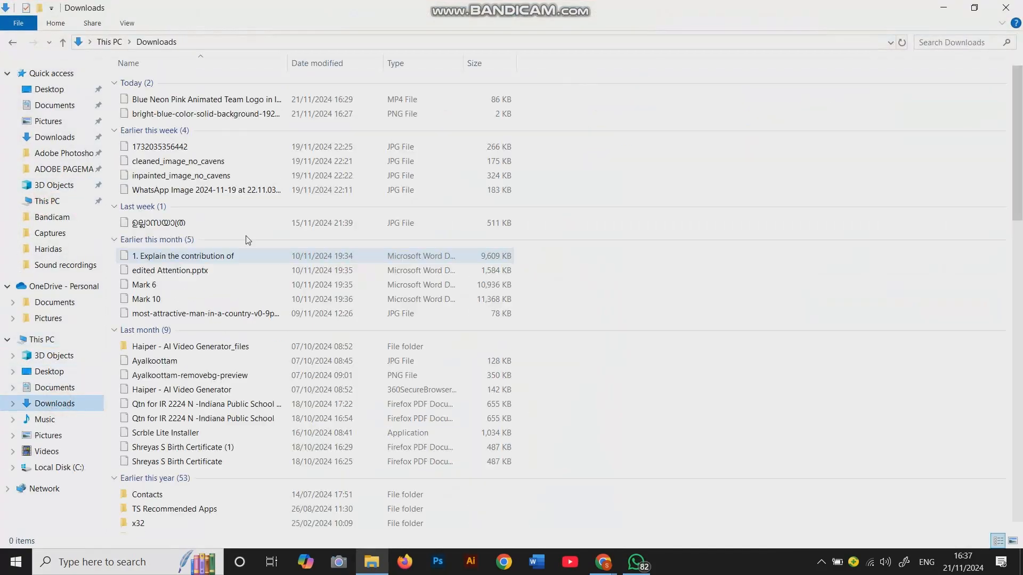
double_click(200, 146)
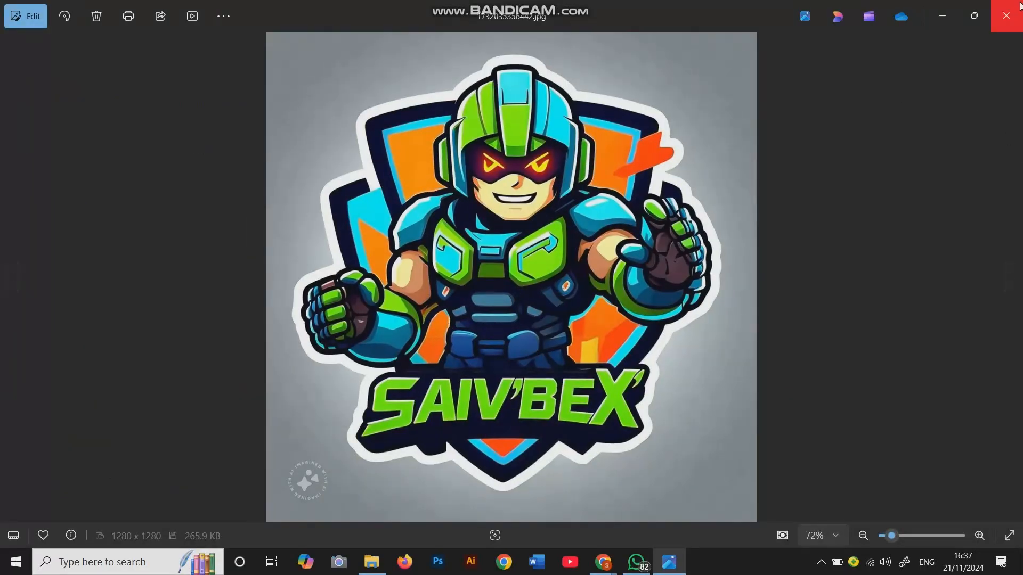
left_click(1006, 16)
left_click(1009, 7)
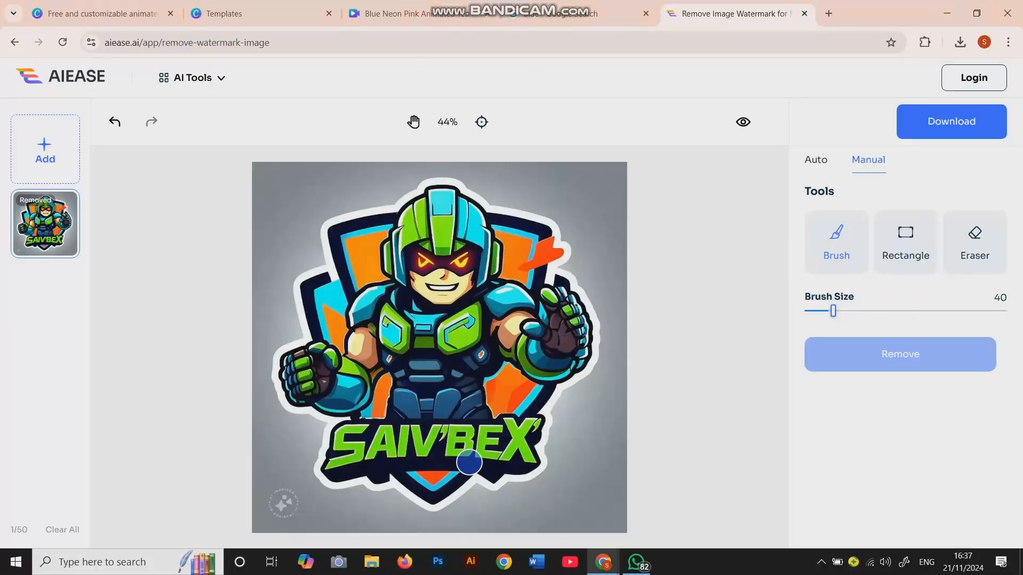
Download all watermark-removed images from AI Ease, signing in with the saved Google account.
left_click(926, 131)
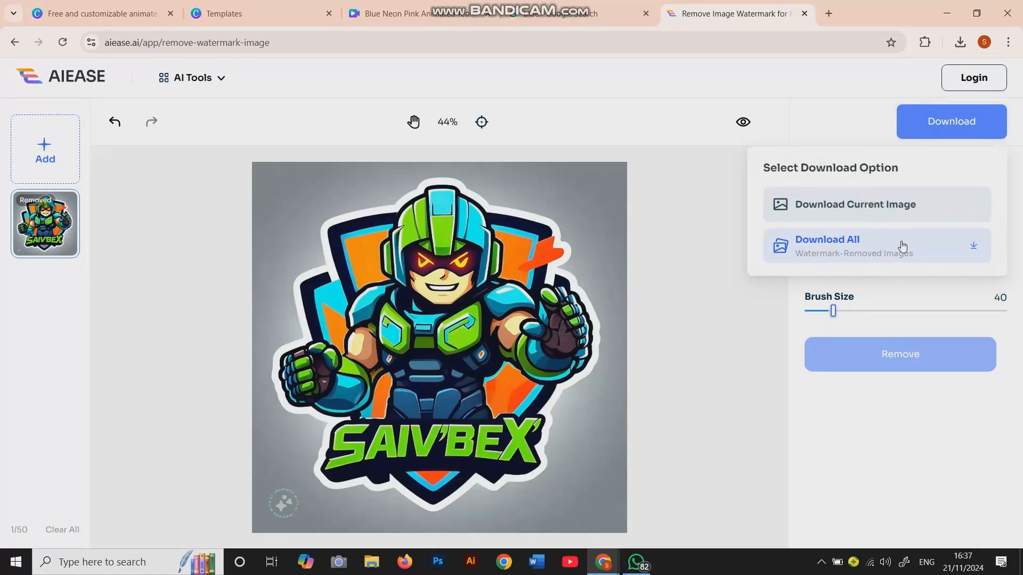
left_click(971, 245)
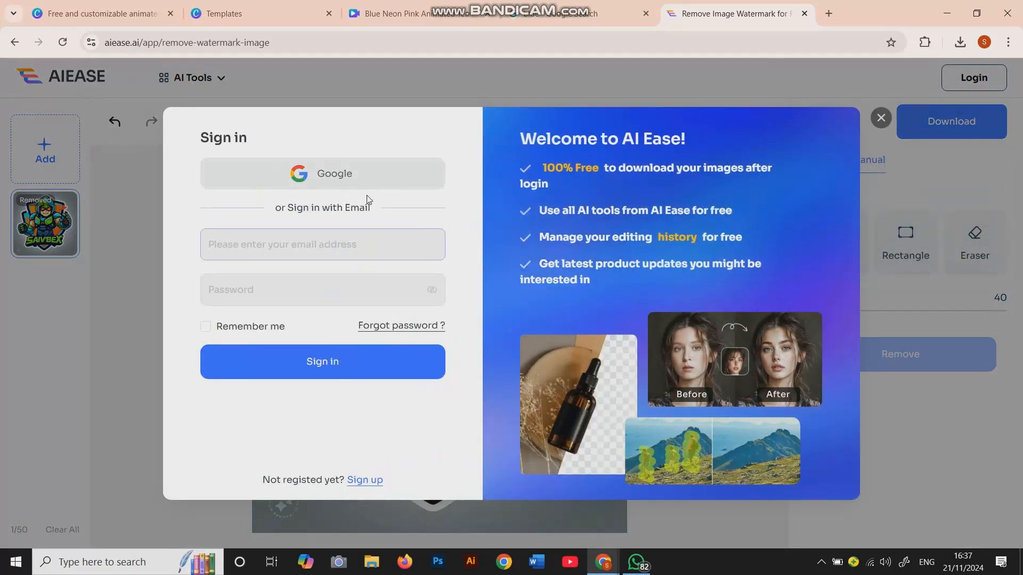
left_click(358, 177)
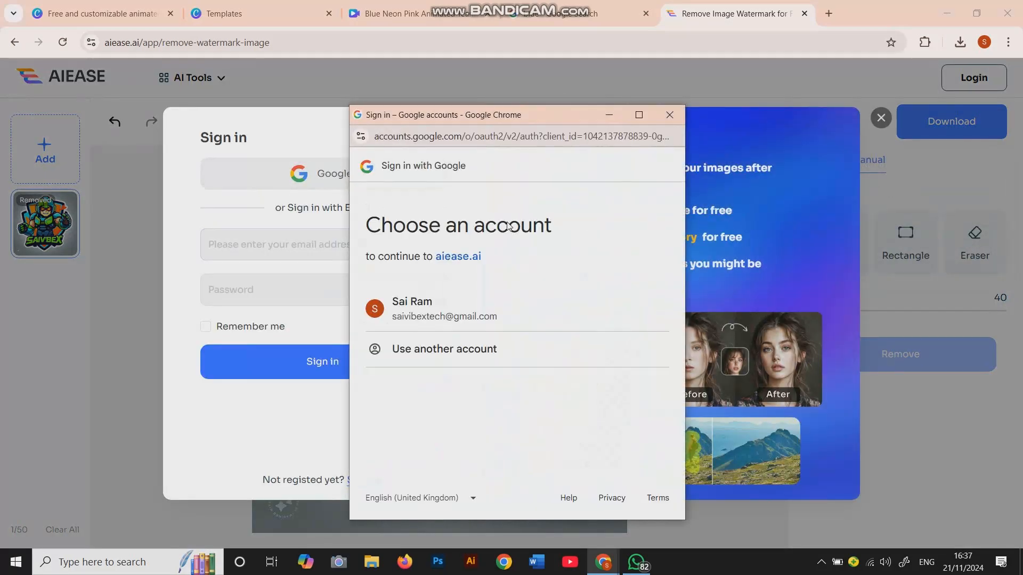
left_click(476, 312)
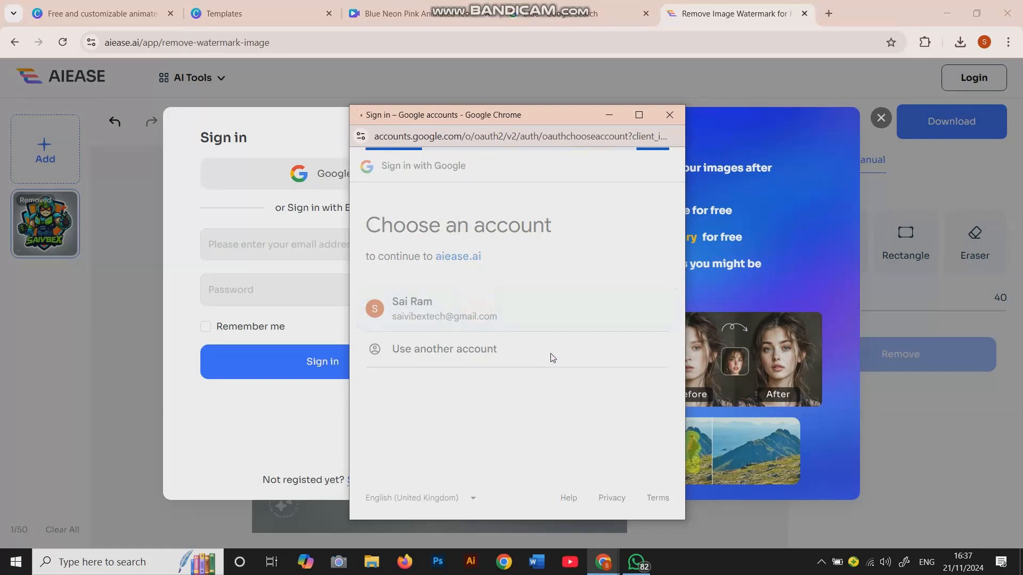
left_click(586, 399)
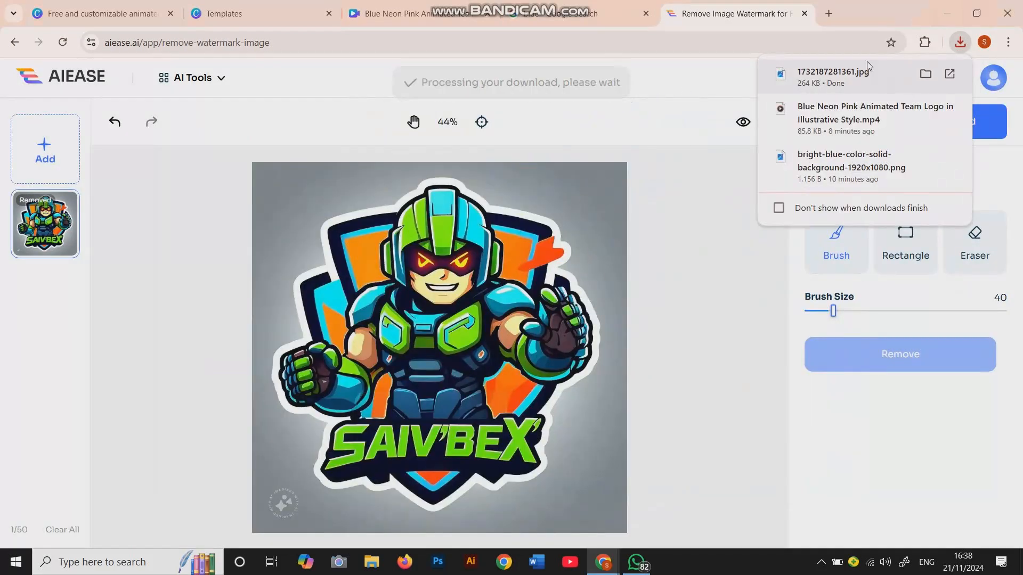
Close the AI Ease page and the leftover Canva sign-in window, and bring up the Bandicam recorder.
left_click(805, 14)
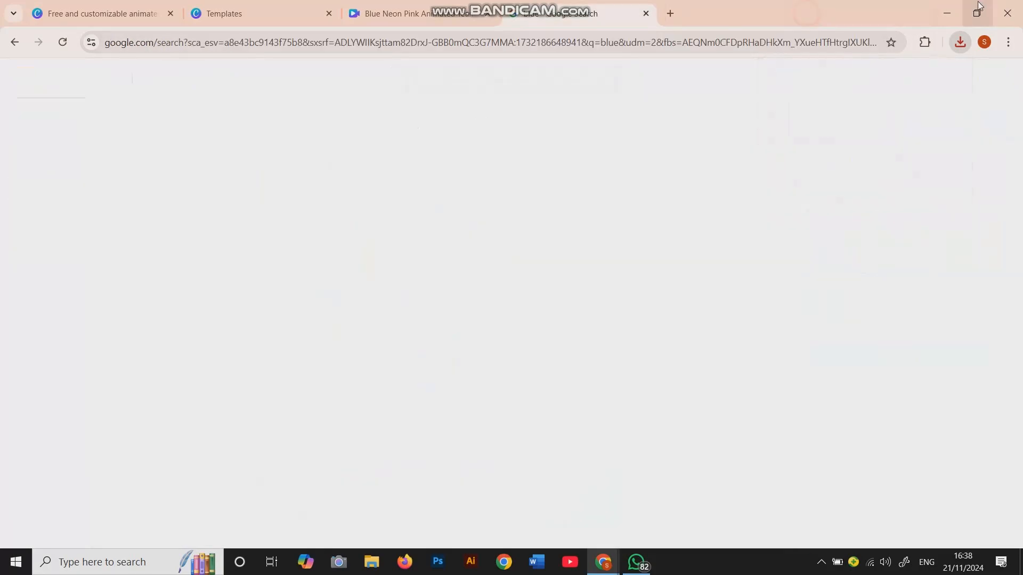
left_click(948, 13)
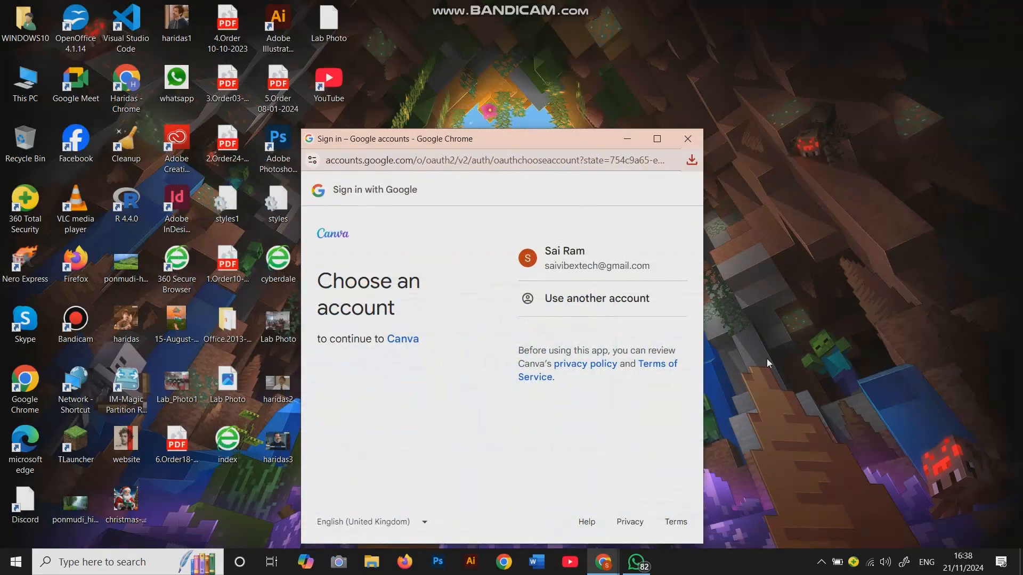
left_click(688, 139)
left_click(822, 561)
left_click(834, 535)
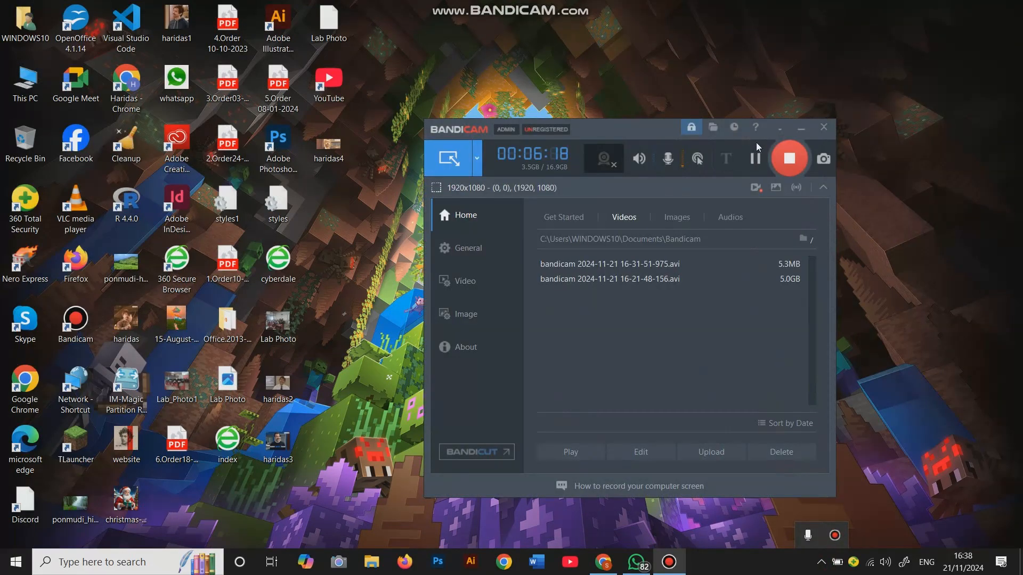